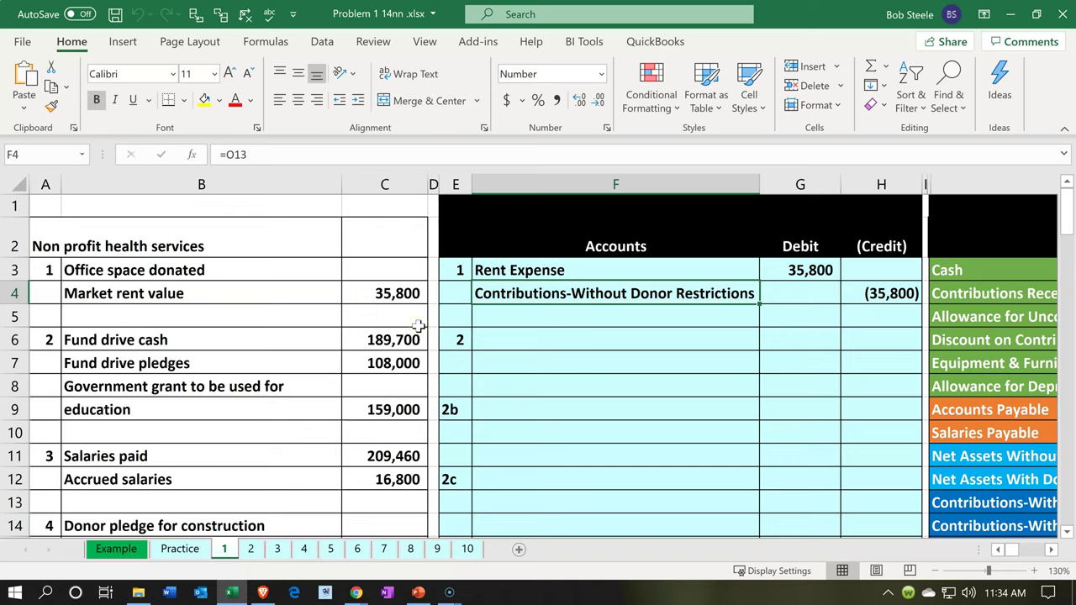
# Trace the Rent Expense debit and Contributions credit amounts in row 5 back to their formulas.
pyautogui.click(490, 316)
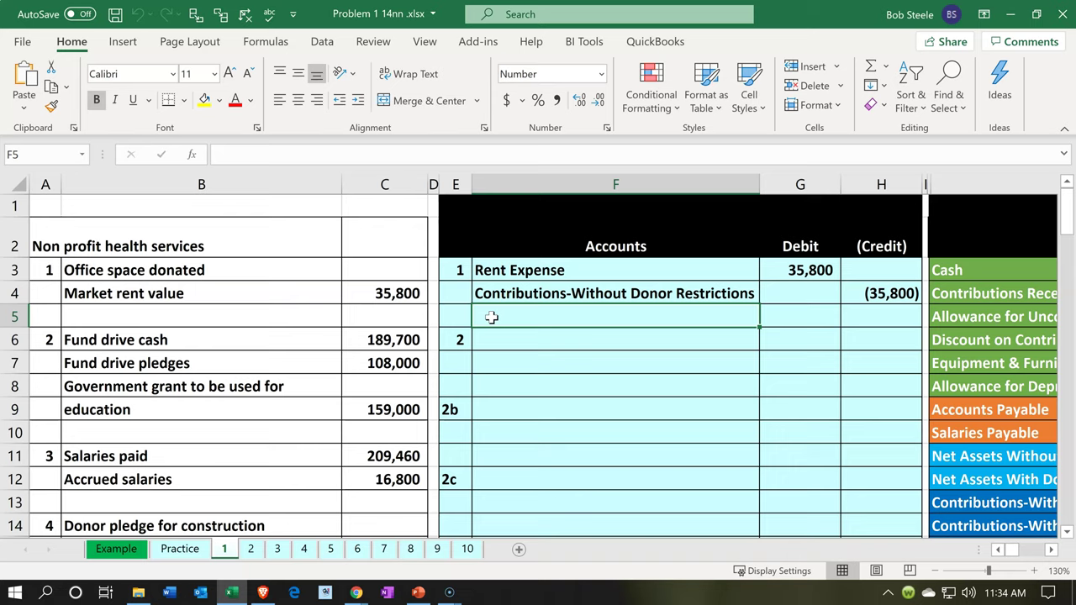
pyautogui.press('Left')
pyautogui.press('Left')
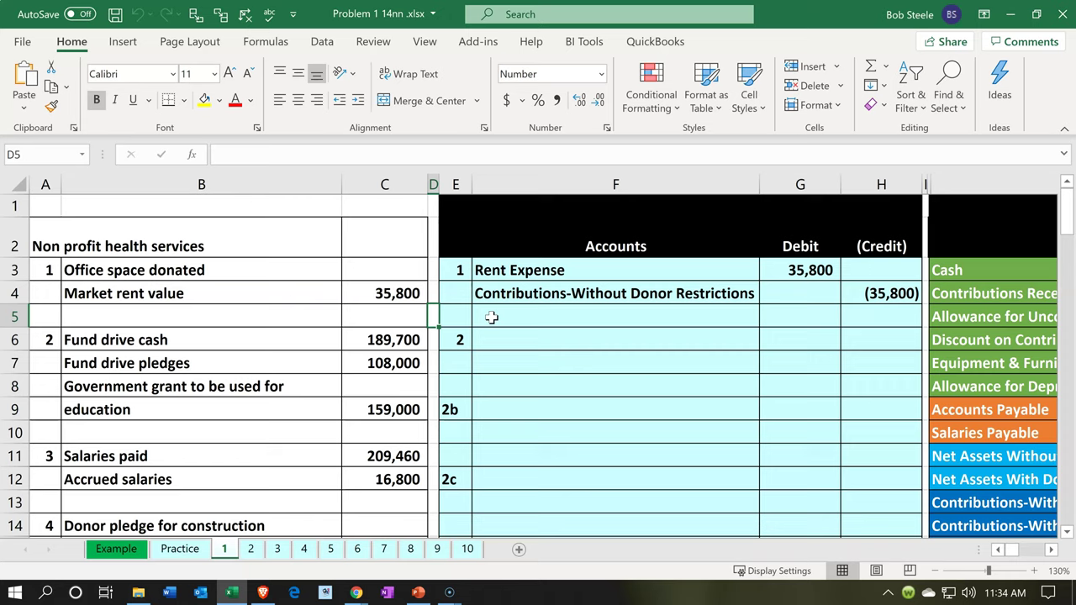
pyautogui.press('Right')
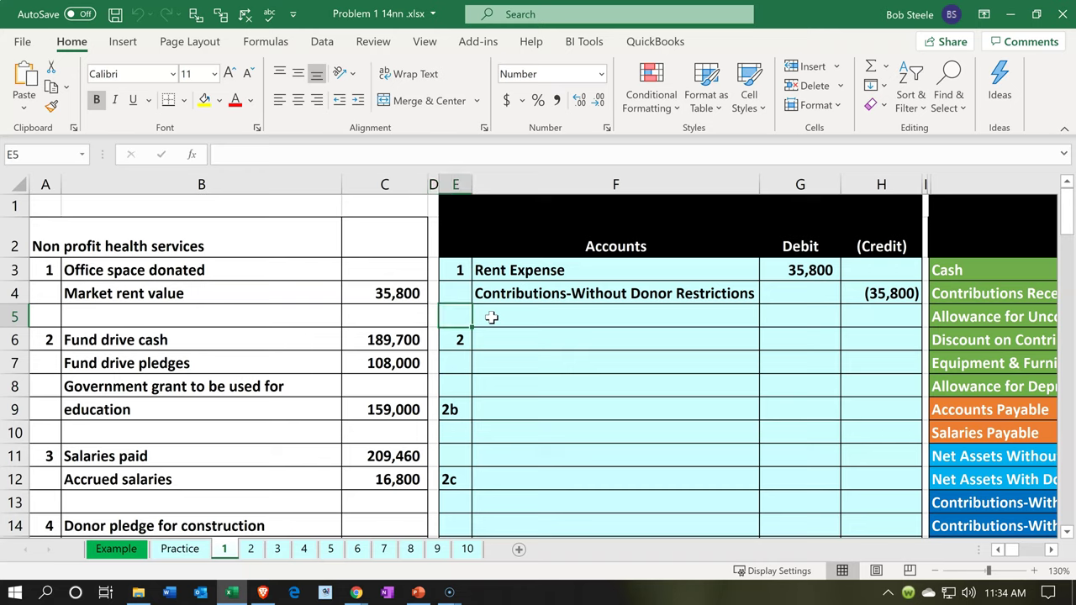
pyautogui.press('Right')
pyautogui.press('Right')
pyautogui.press('Right')
pyautogui.press('Right')
pyautogui.press('Right')
pyautogui.press('Right')
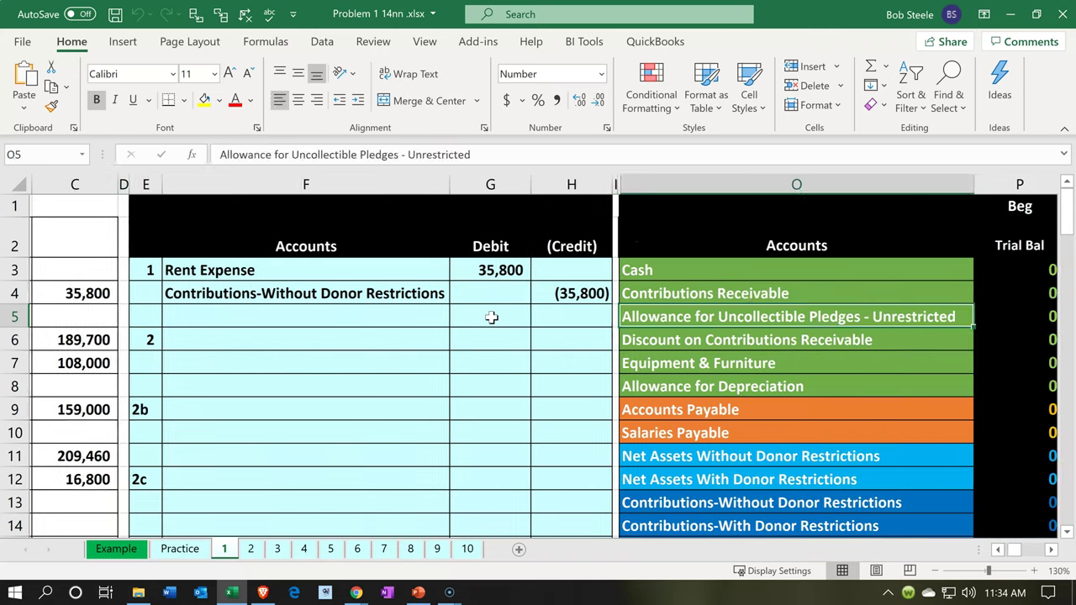
pyautogui.press('Left')
pyautogui.press('Left')
pyautogui.press('Left')
pyautogui.press('Left')
pyautogui.press('Up')
pyautogui.press('Up')
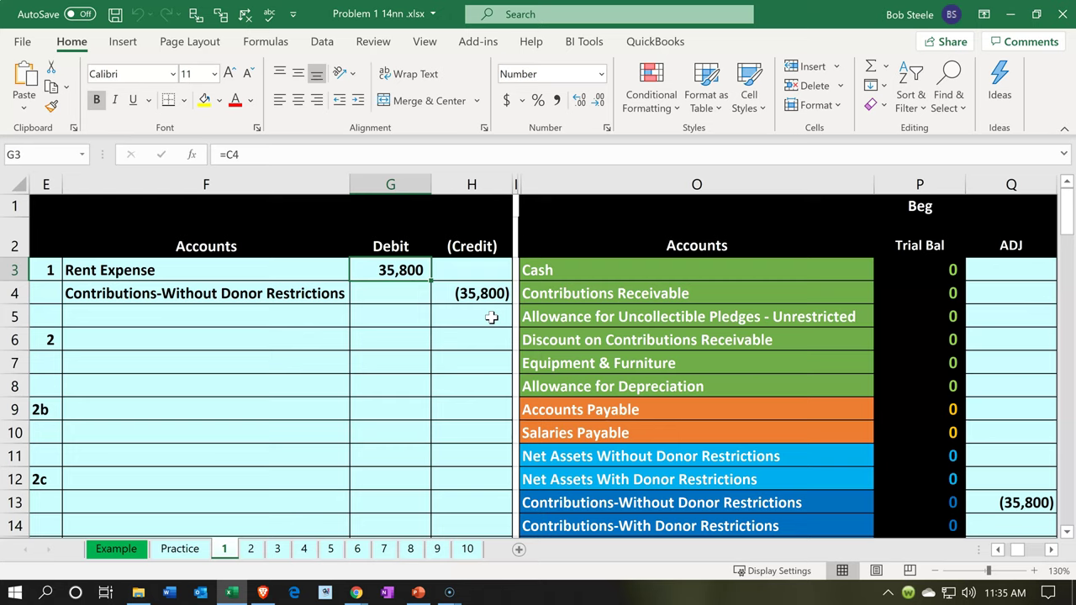
pyautogui.press('Right')
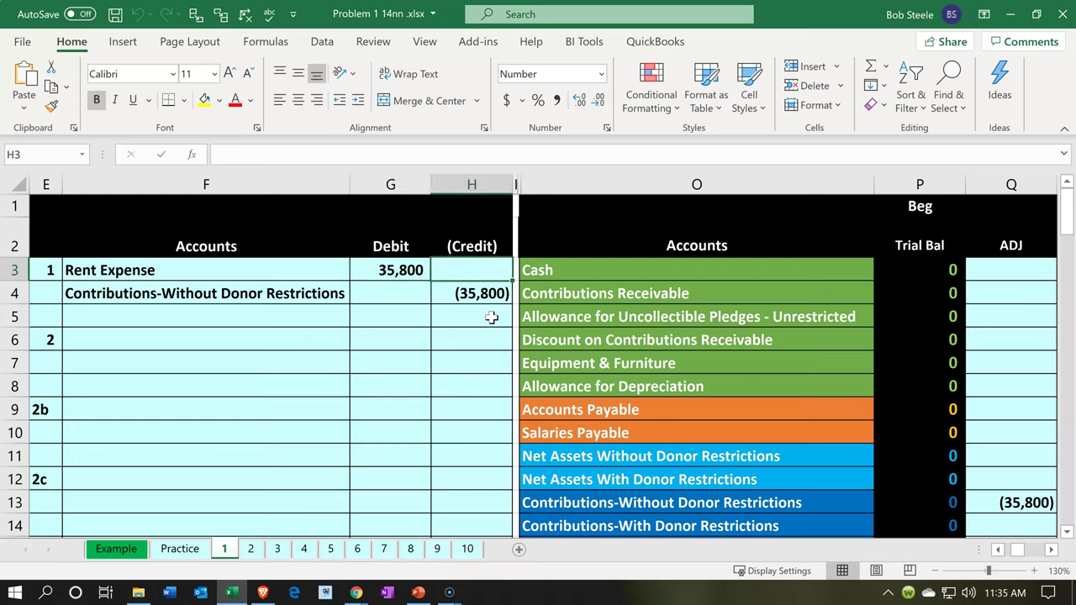
pyautogui.press('Down')
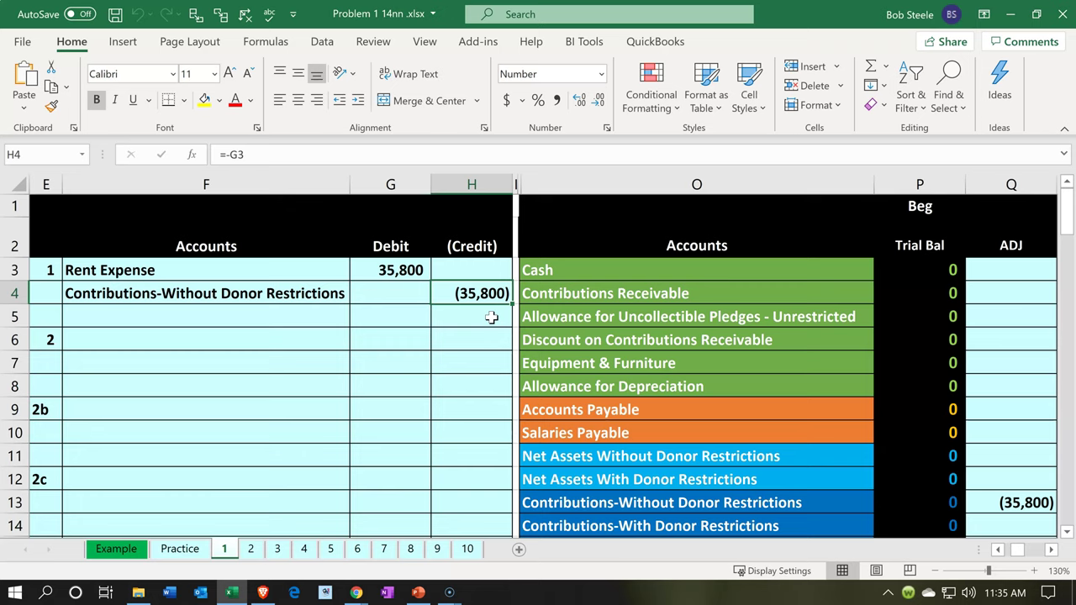
# Review the Net Assets and Contributions-Without Donor Restrictions accounts and their adjusted trial balance totals.
pyautogui.scroll(-2, 492, 317)
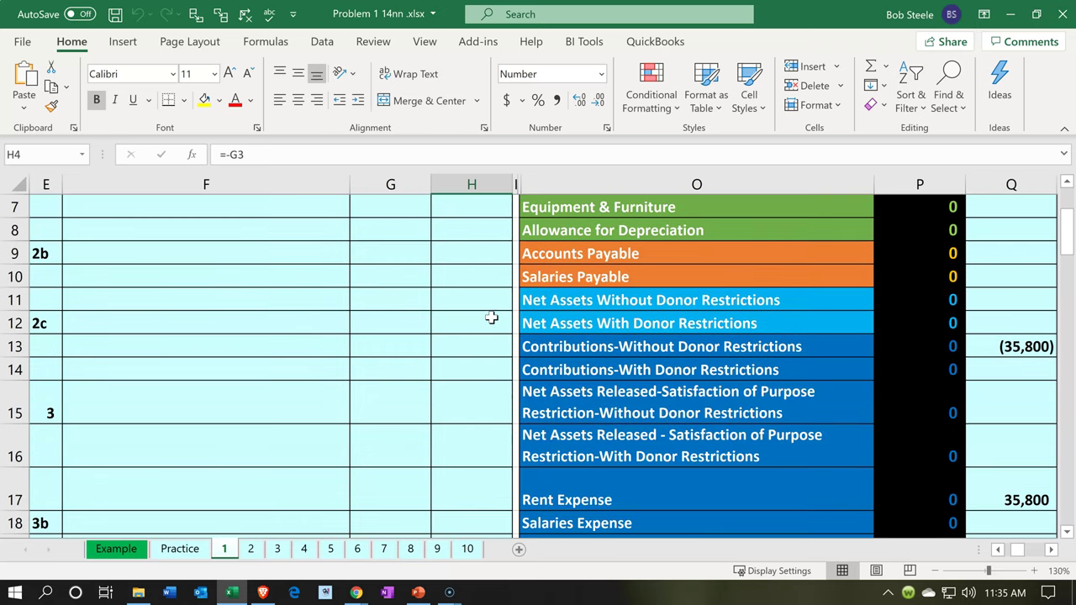
pyautogui.click(568, 333)
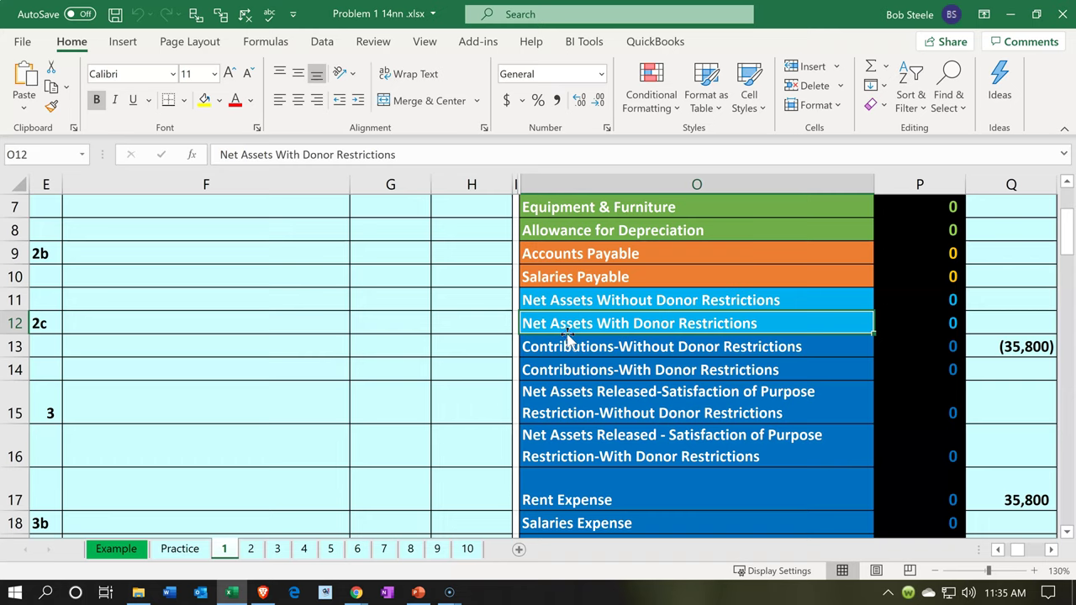
pyautogui.click(569, 346)
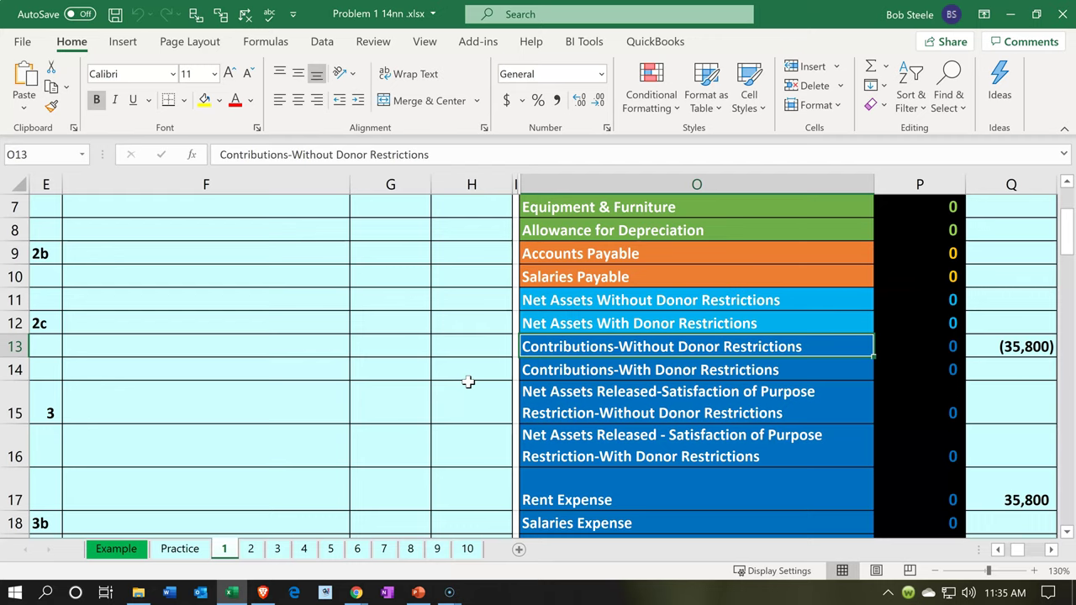
pyautogui.press('Right')
pyautogui.press('Right')
pyautogui.press('Right')
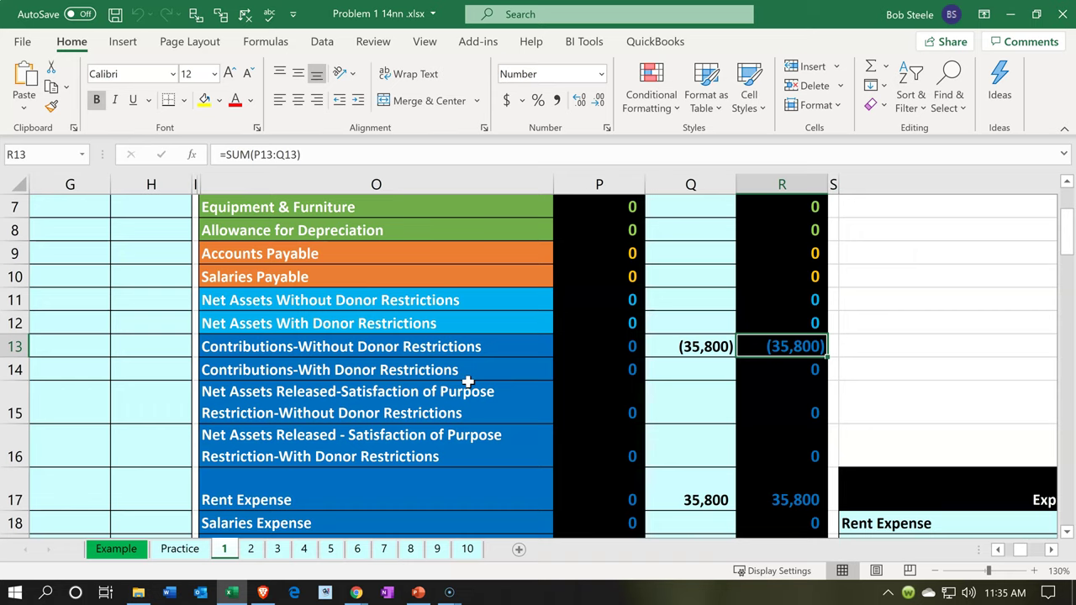
pyautogui.press('Down')
pyautogui.press('Down')
pyautogui.press('Down')
pyautogui.press('Down')
pyautogui.press('Down')
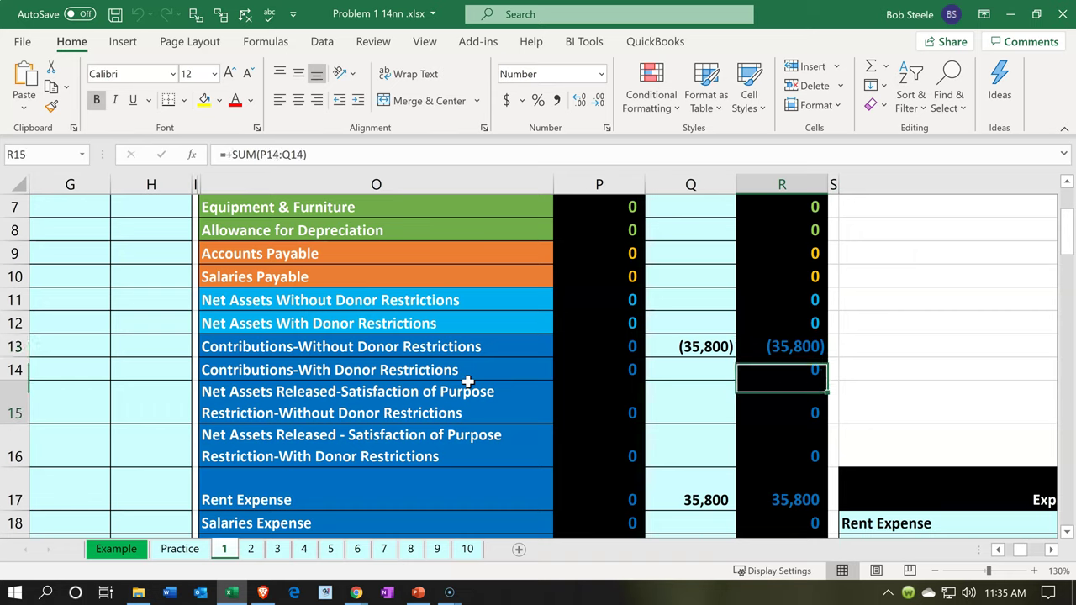
pyautogui.press('Up')
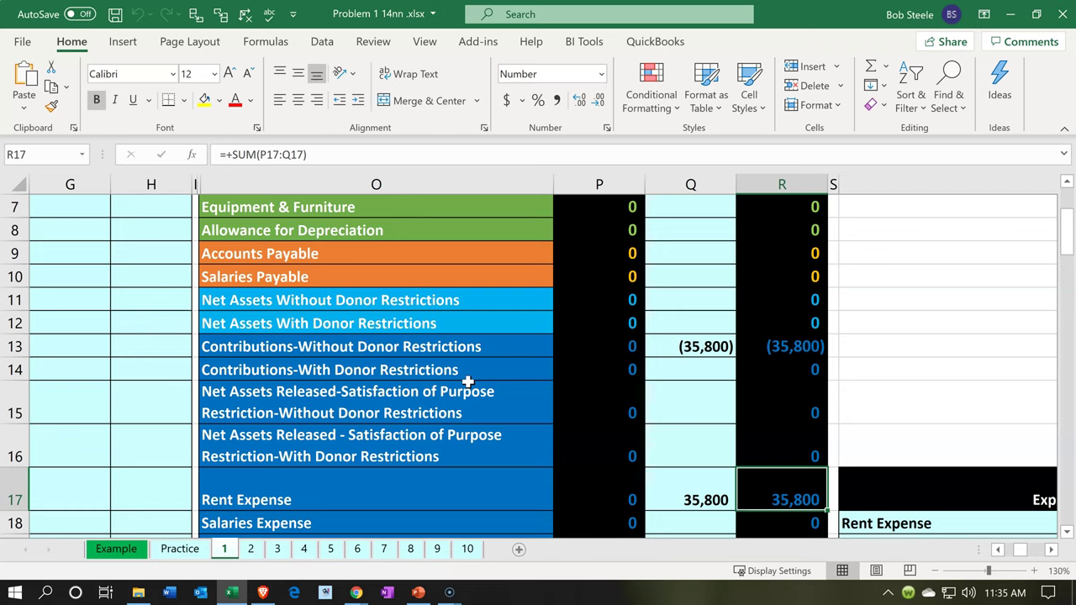
# Confirm the Contributions and Rent Expense adjusted balances both show 35,800.
pyautogui.press('Down')
pyautogui.press('Down')
pyautogui.press('Down')
pyautogui.press('Down')
pyautogui.press('Down')
pyautogui.press('Down')
pyautogui.press('Down')
pyautogui.press('Down')
pyautogui.press('Down')
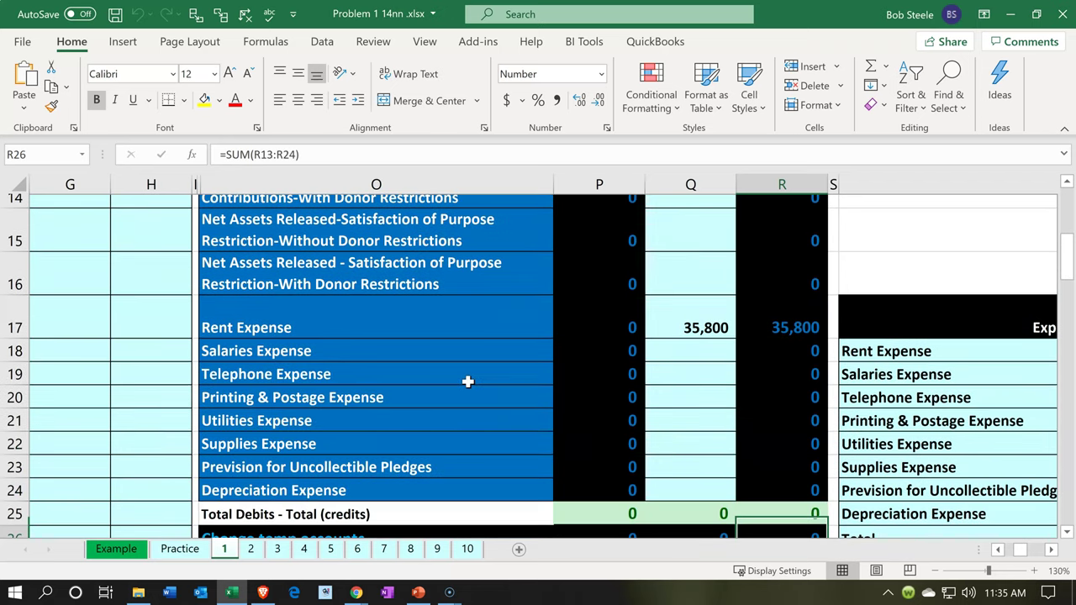
pyautogui.press('Down')
pyautogui.press('Up')
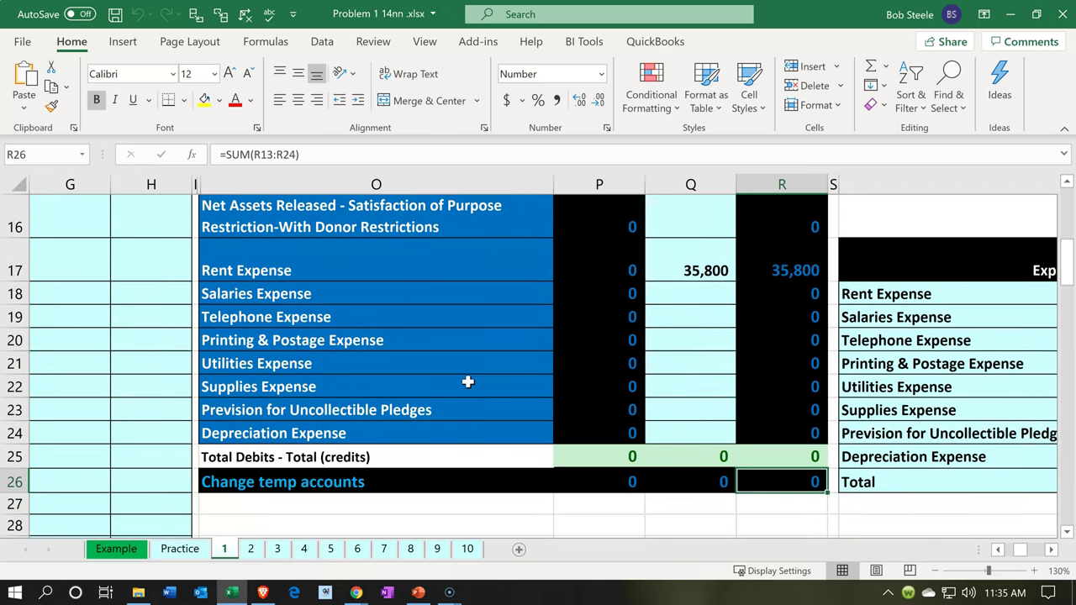
pyautogui.scroll(1, 467, 383)
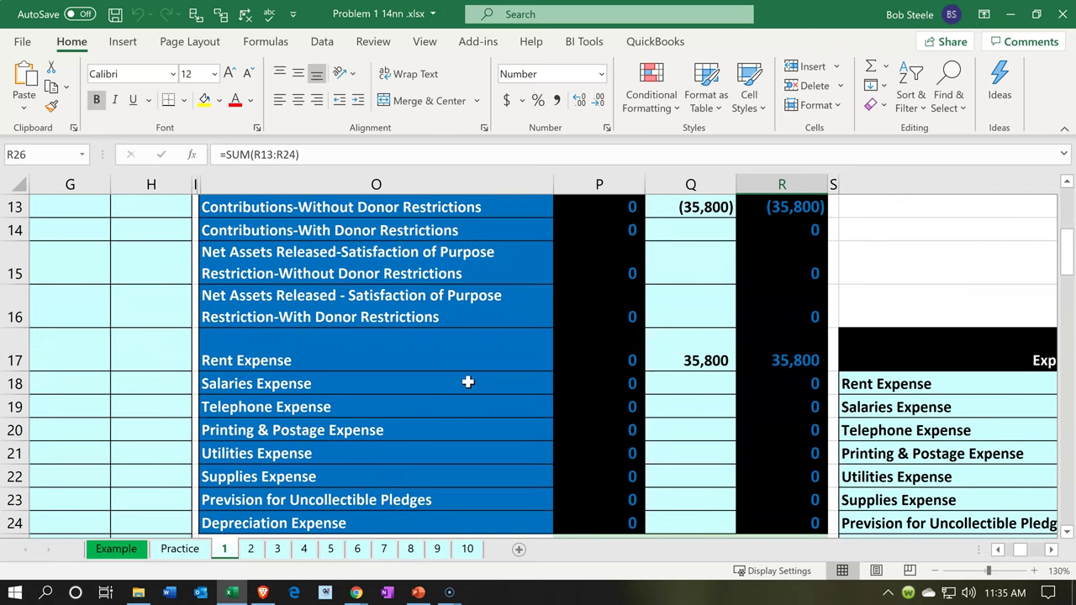
pyautogui.click(779, 210)
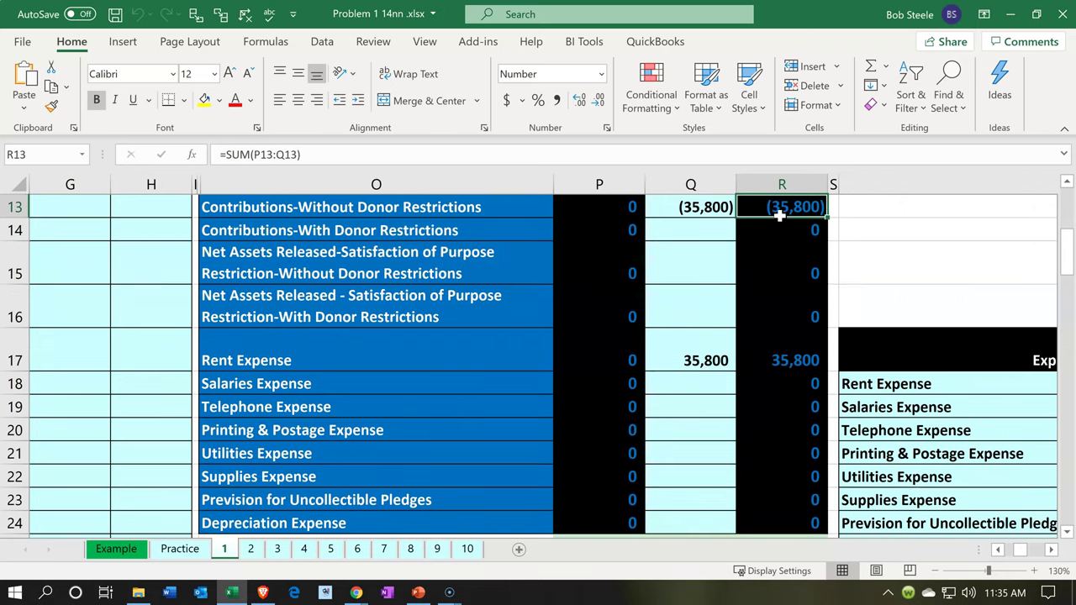
pyautogui.click(796, 367)
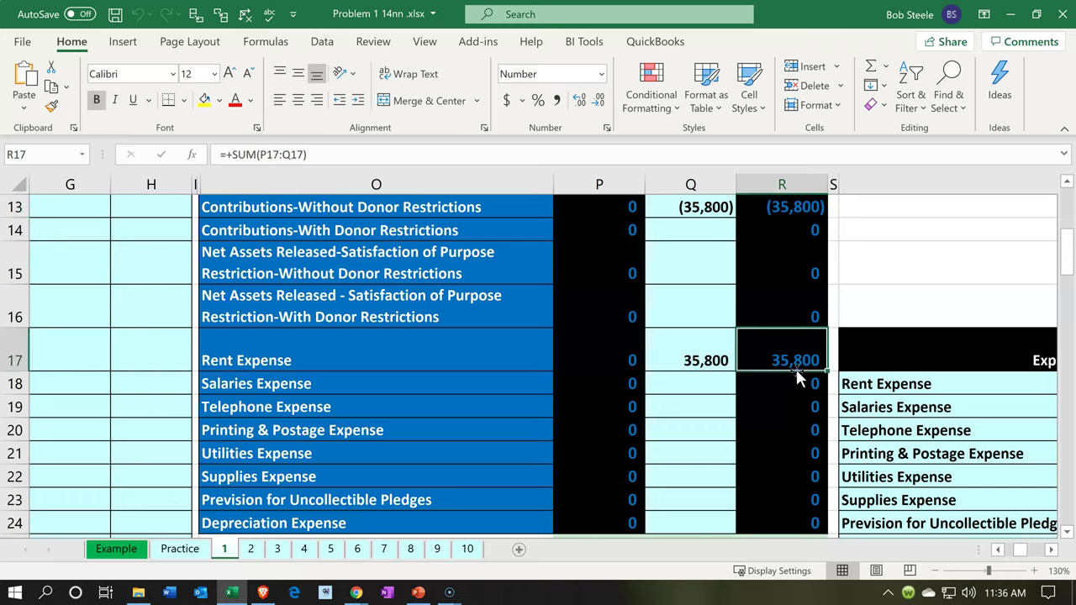
pyautogui.scroll(1, 795, 367)
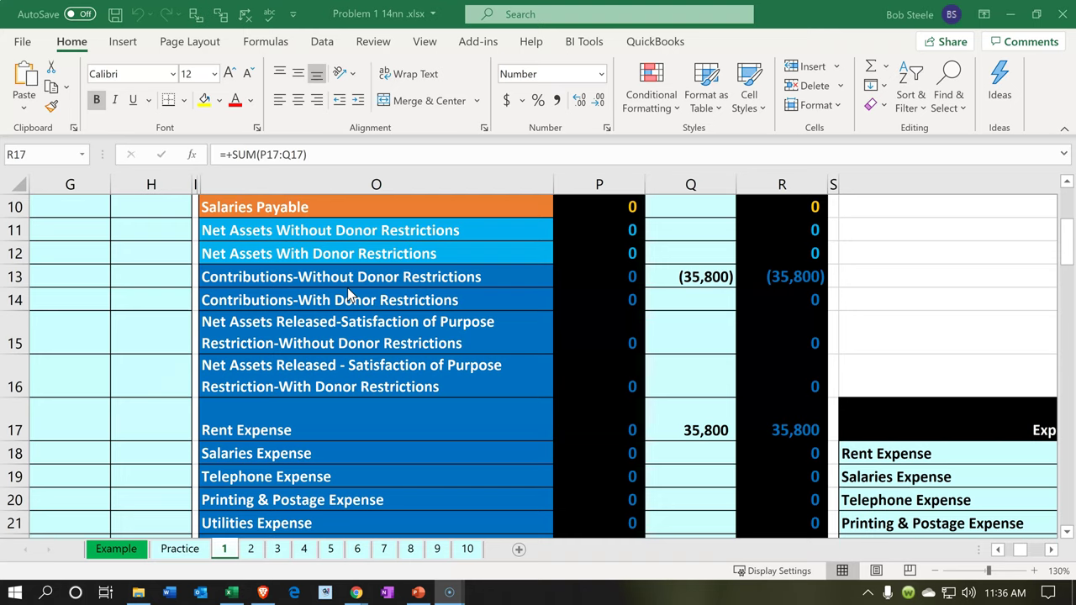
pyautogui.hotkey('alt', 'Tab')
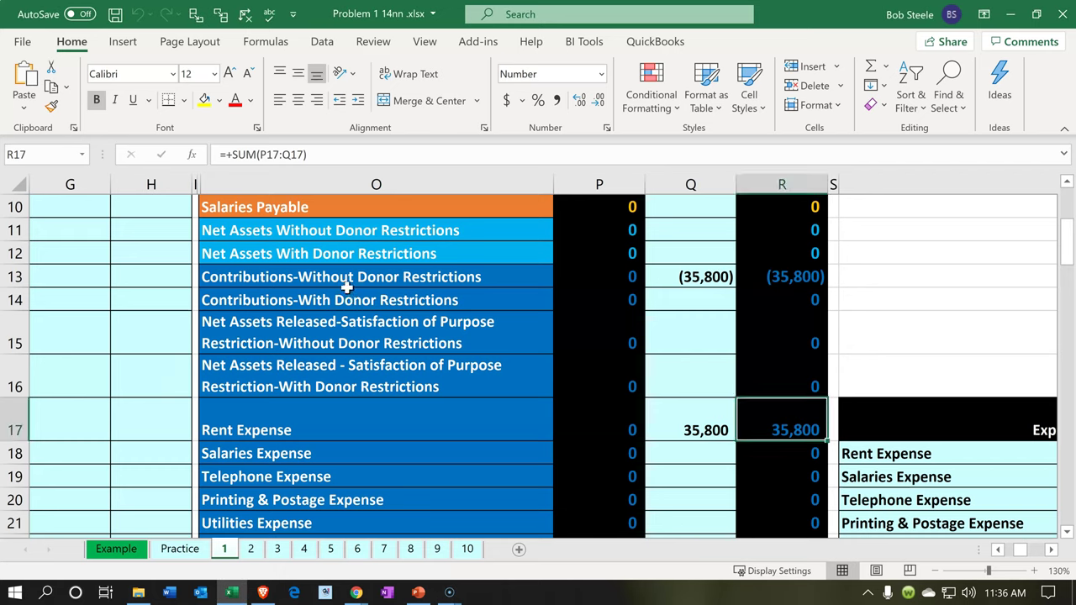
pyautogui.click(347, 286)
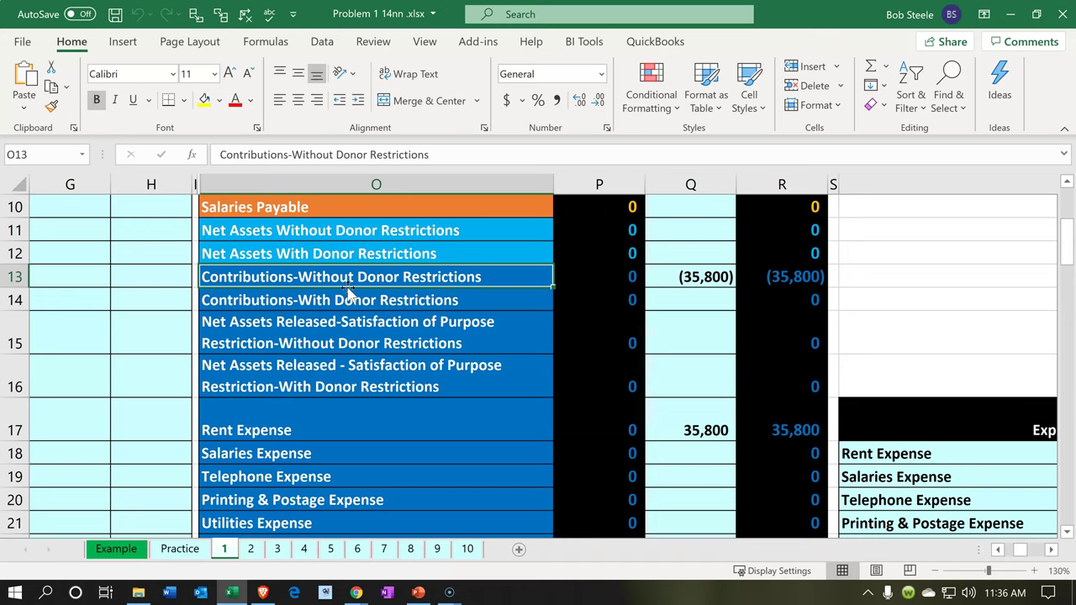
# Check the journal's Rent Expense account name formula, then bring up Xero's Create new list.
pyautogui.press('Left')
pyautogui.press('Left')
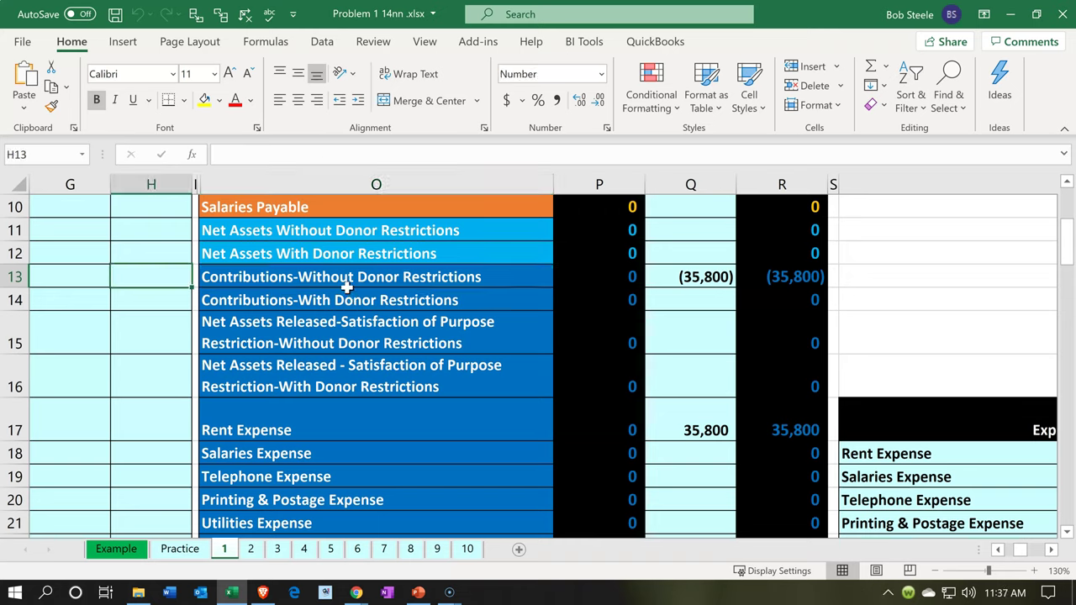
pyautogui.press('Left')
pyautogui.press('Left')
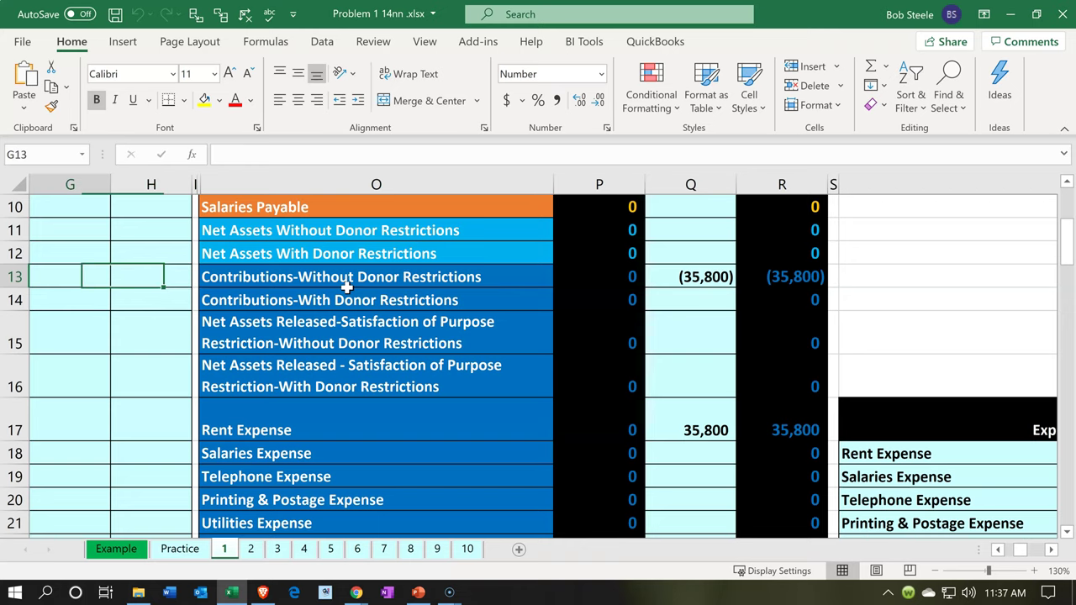
pyautogui.scroll(3, 348, 287)
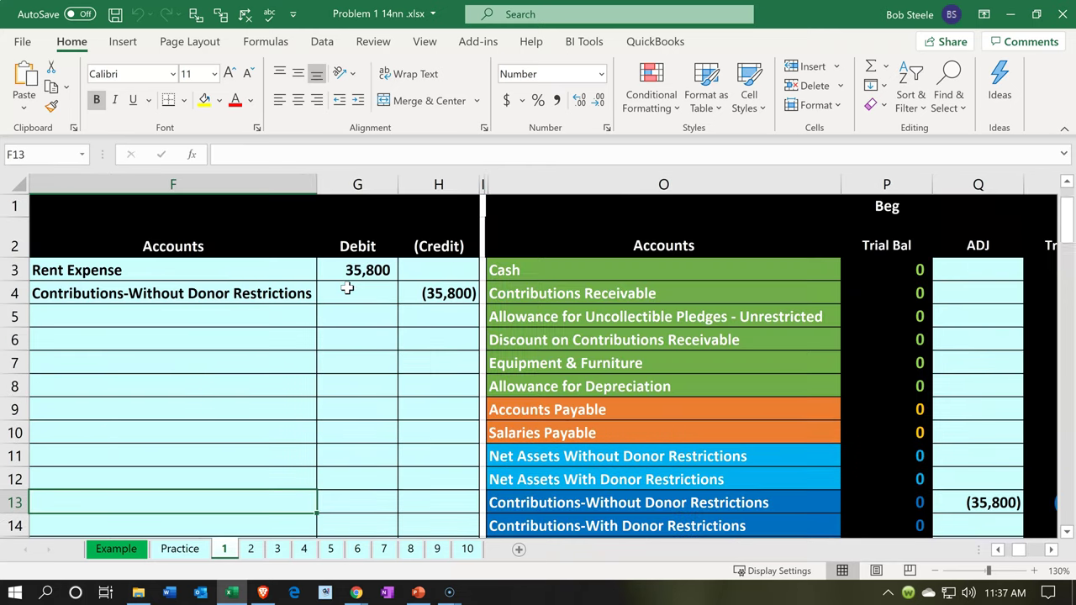
pyautogui.click(218, 272)
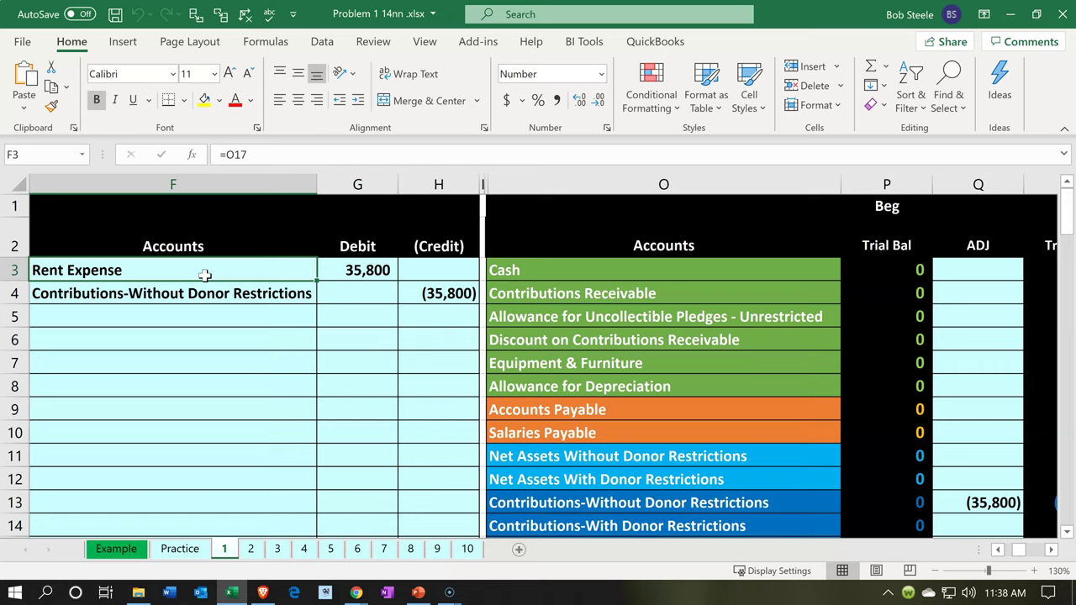
pyautogui.click(243, 599)
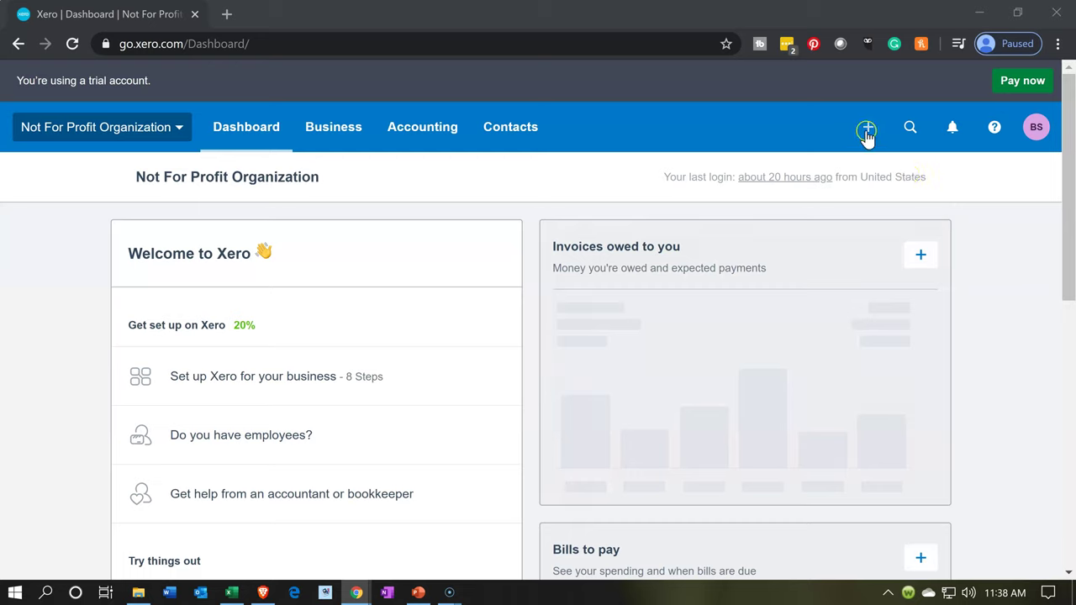
pyautogui.click(869, 129)
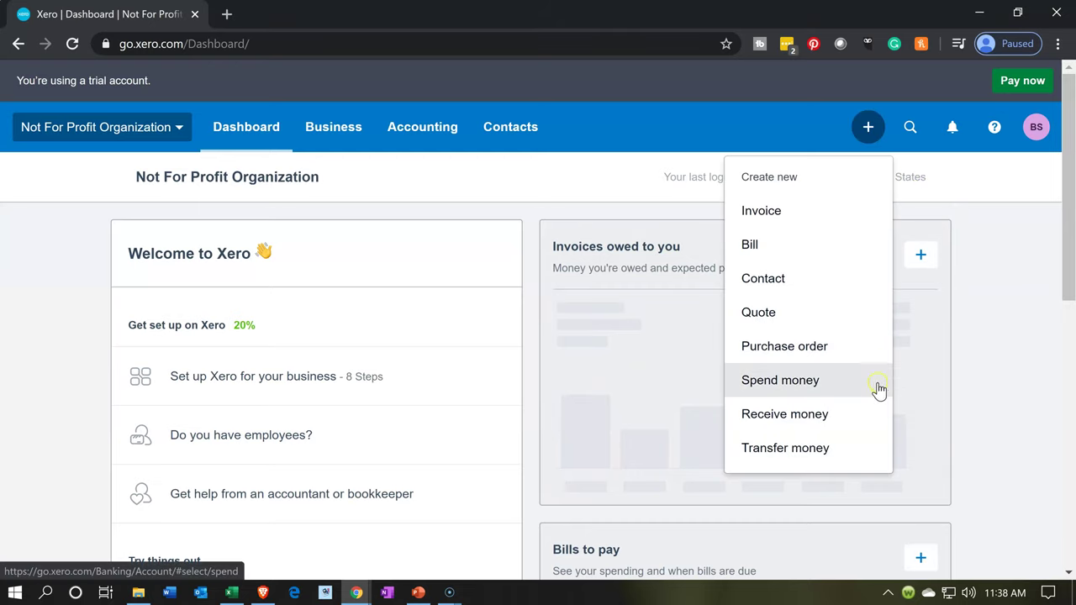
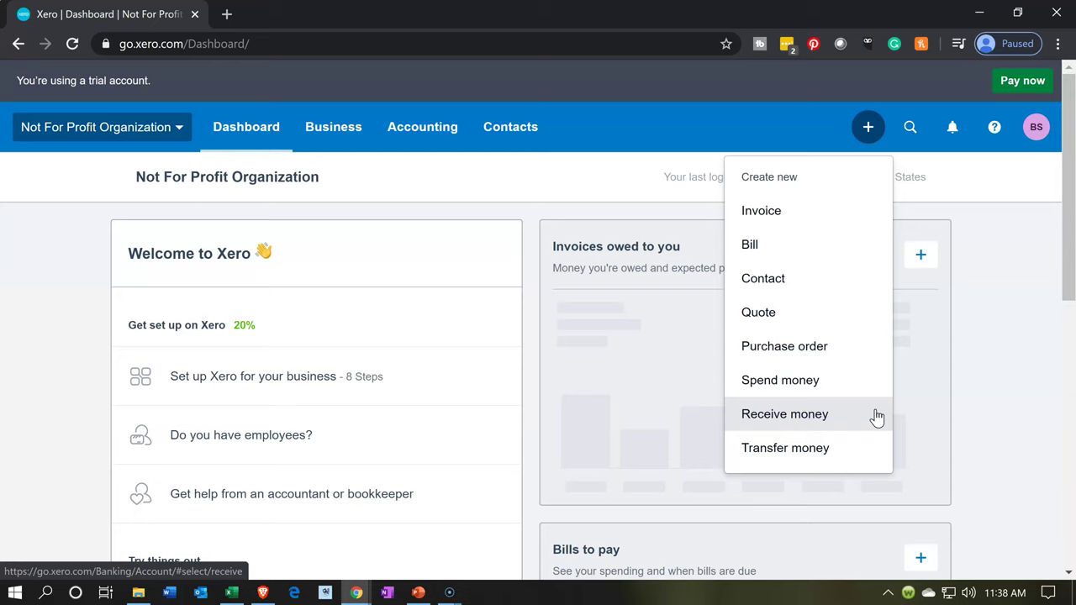
# Go to Bank accounts under Accounting and start adding a new bank account.
pyautogui.click(73, 421)
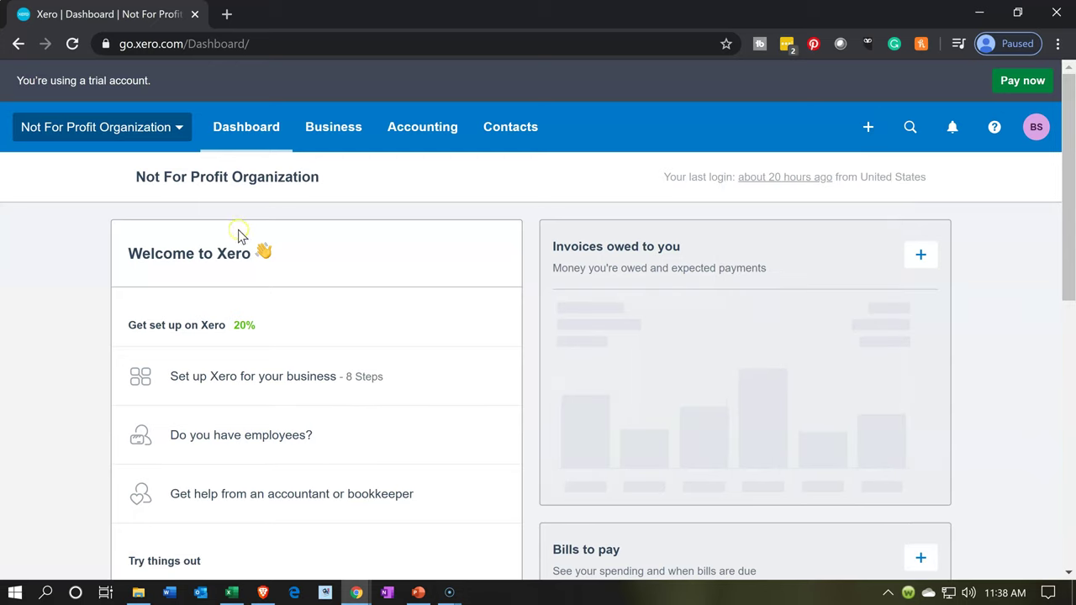
pyautogui.click(401, 131)
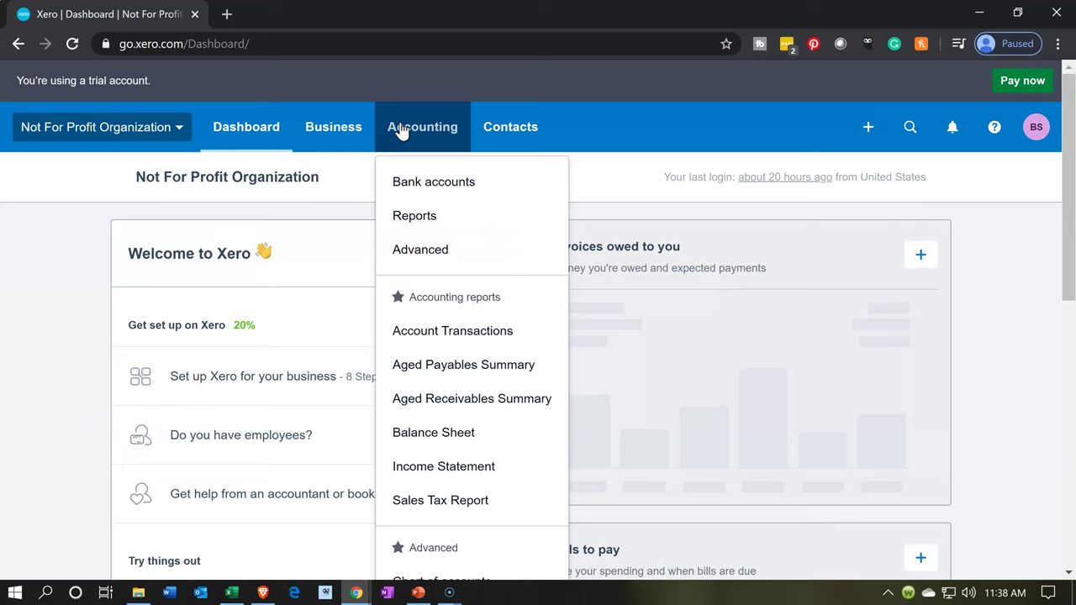
pyautogui.click(420, 181)
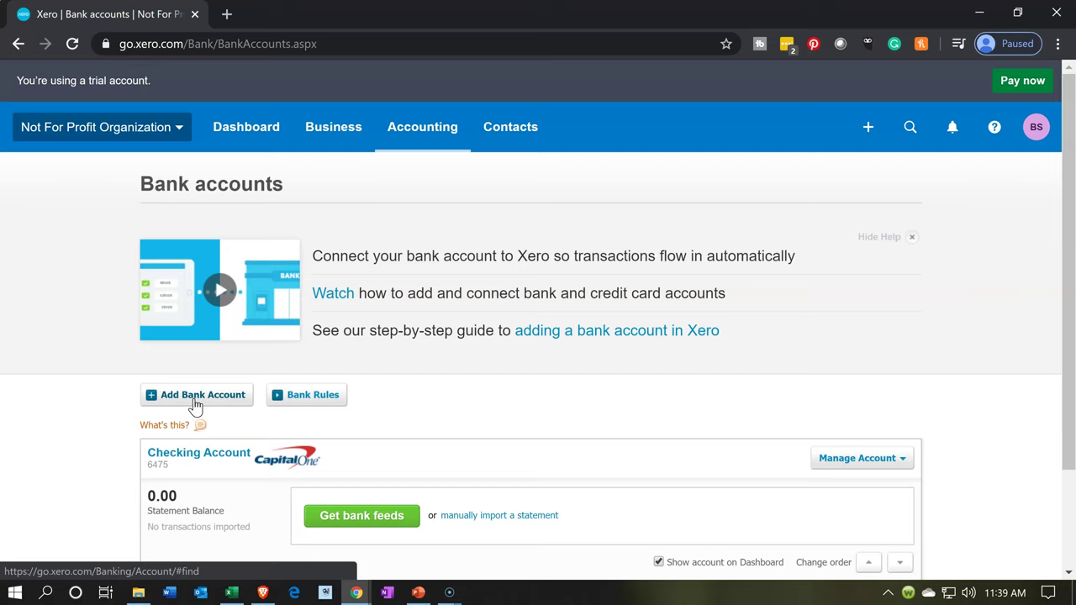
pyautogui.click(195, 404)
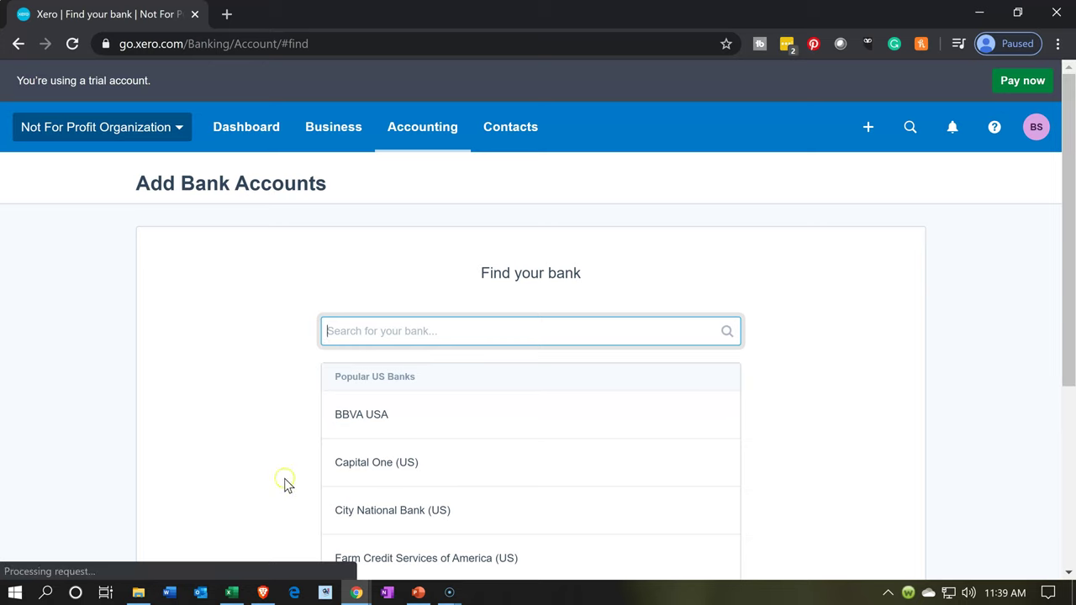
# Choose City National Bank (US) and name the account 'Cash Clearing Account'.
pyautogui.click(350, 511)
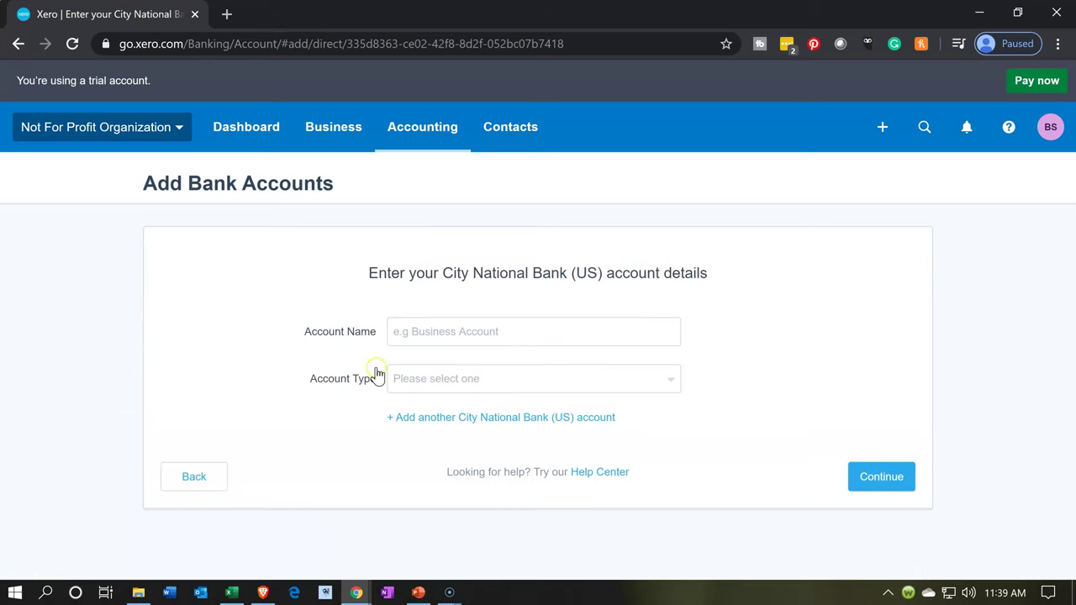
pyautogui.click(406, 341)
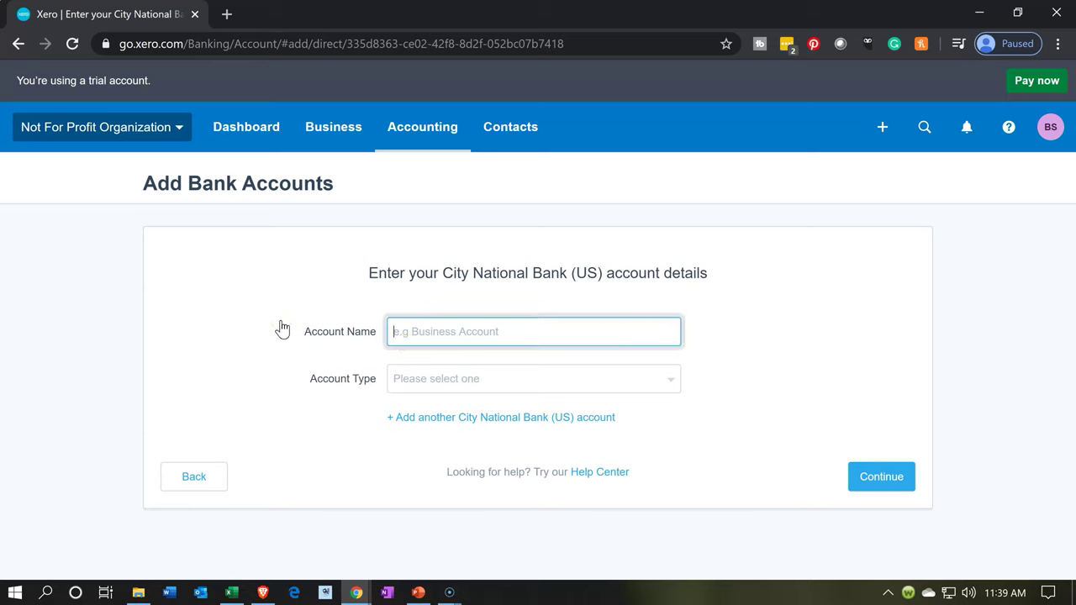
pyautogui.write('Ch')
pyautogui.press('BackSpace')
pyautogui.press('BackSpace')
pyautogui.write('C')
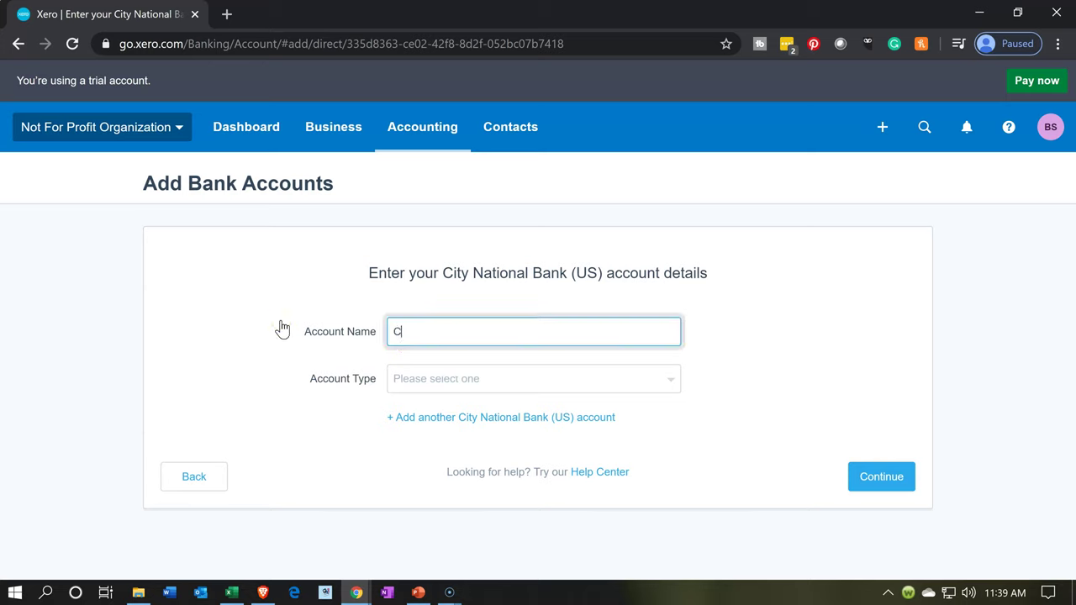
pyautogui.write('ash Clearing Account')
pyautogui.press('Tab')
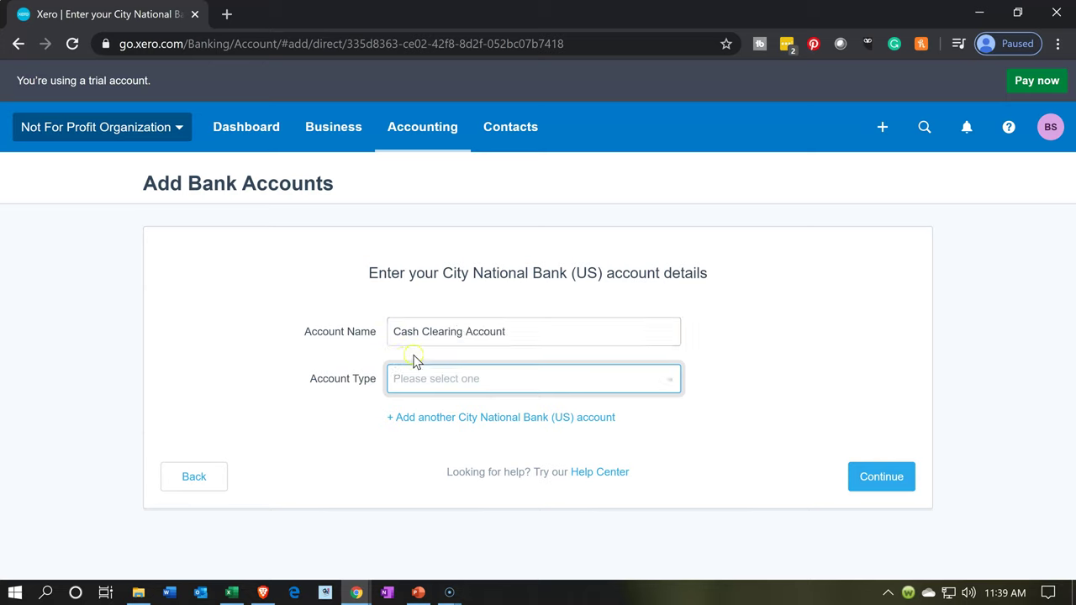
# Set the account type to Other, enter the account number, and submit.
pyautogui.click(425, 379)
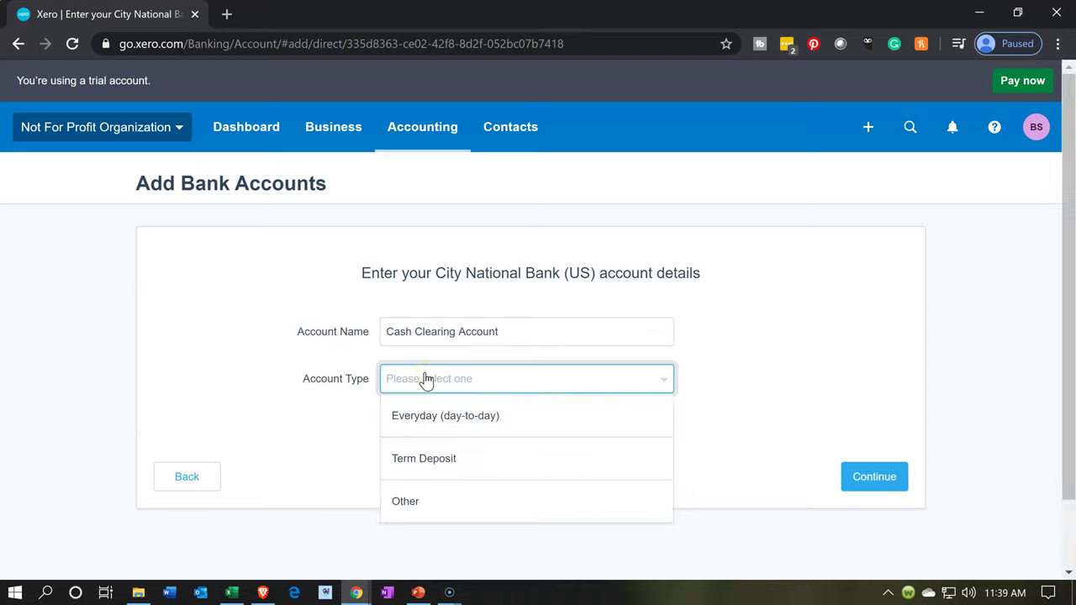
pyautogui.click(412, 507)
pyautogui.click(413, 428)
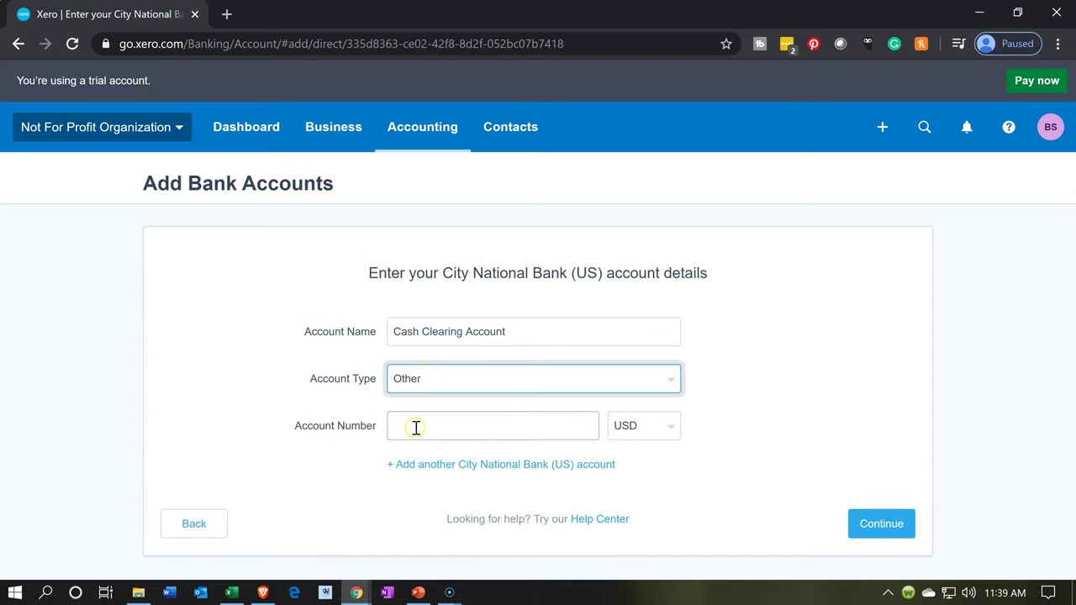
pyautogui.write('7584')
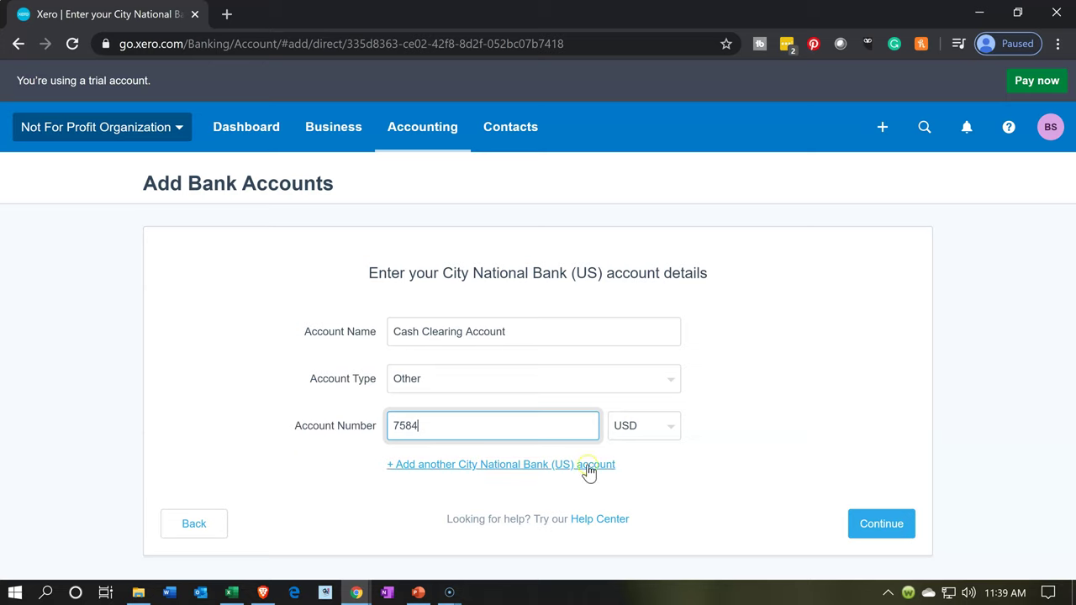
pyautogui.click(897, 534)
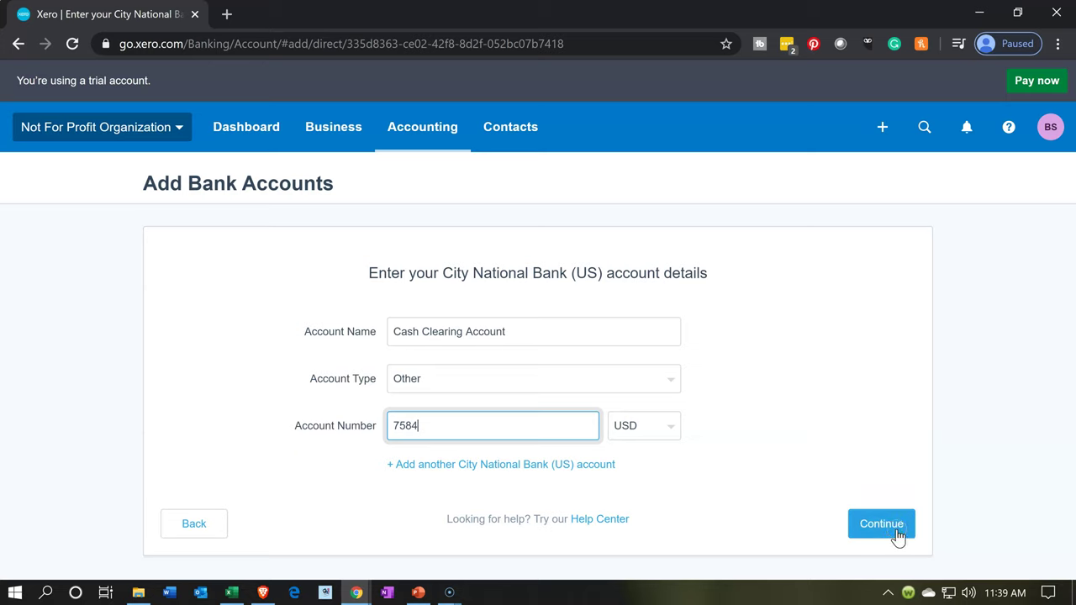
pyautogui.click(898, 536)
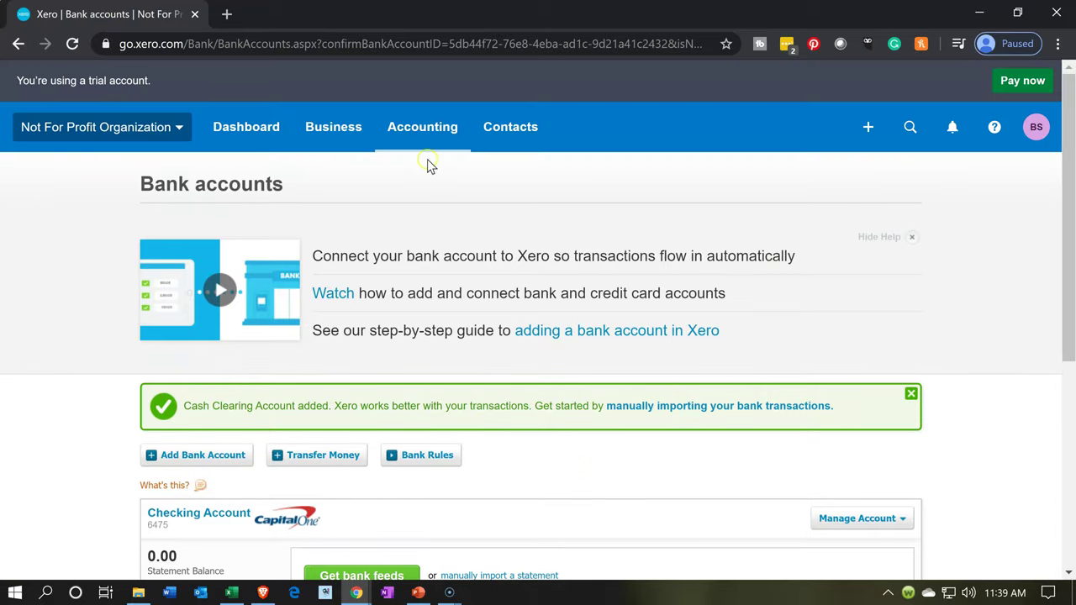
# Open the Cash Clearing Account's details from the Chart of accounts.
pyautogui.click(423, 142)
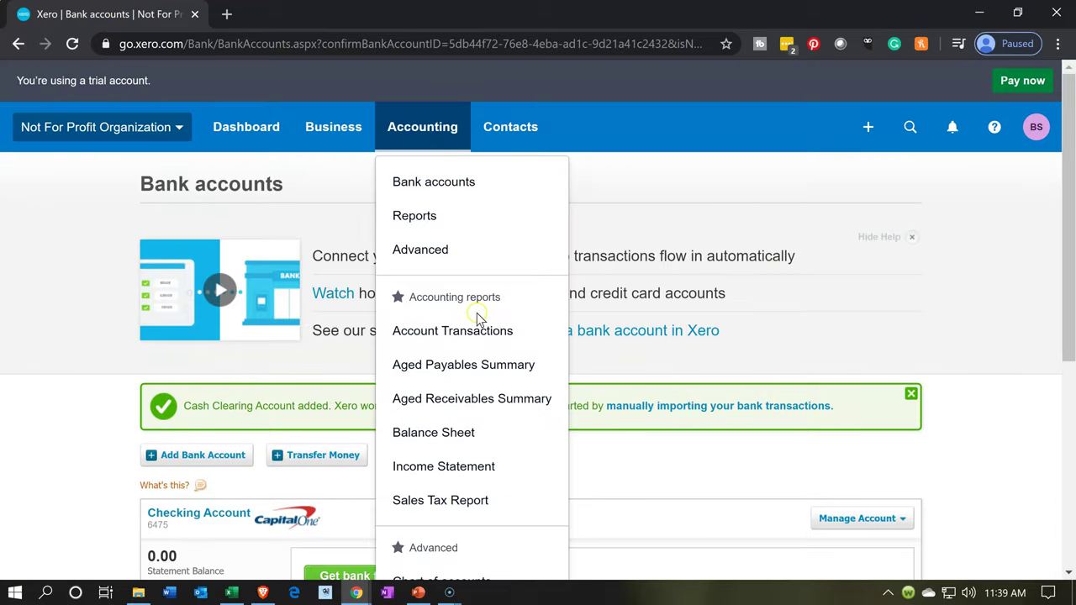
pyautogui.scroll(-1, 480, 317)
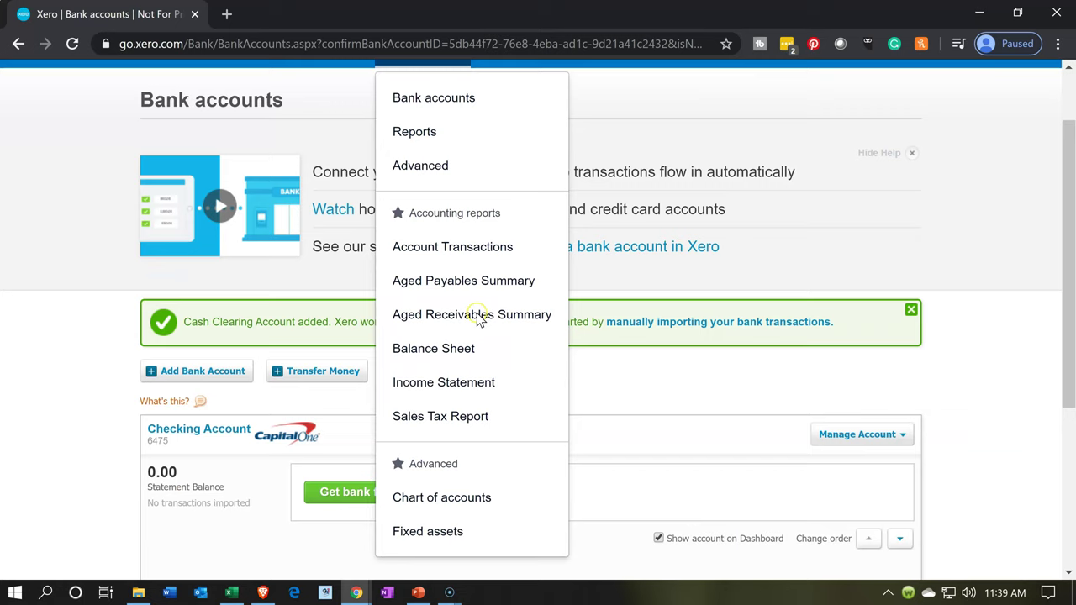
pyautogui.click(458, 499)
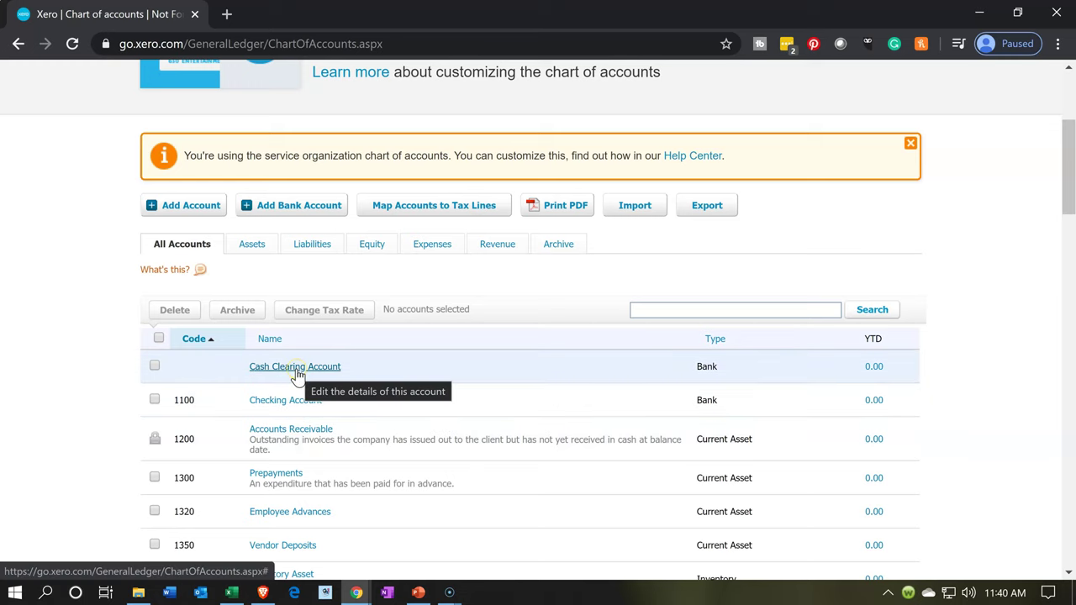
pyautogui.click(296, 368)
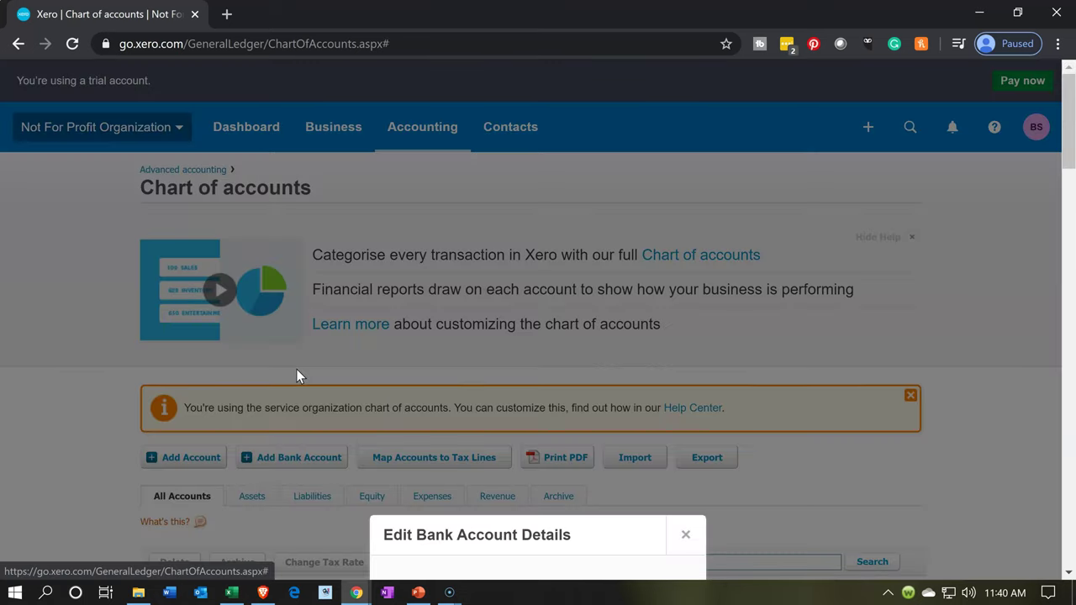
pyautogui.scroll(-1, 296, 370)
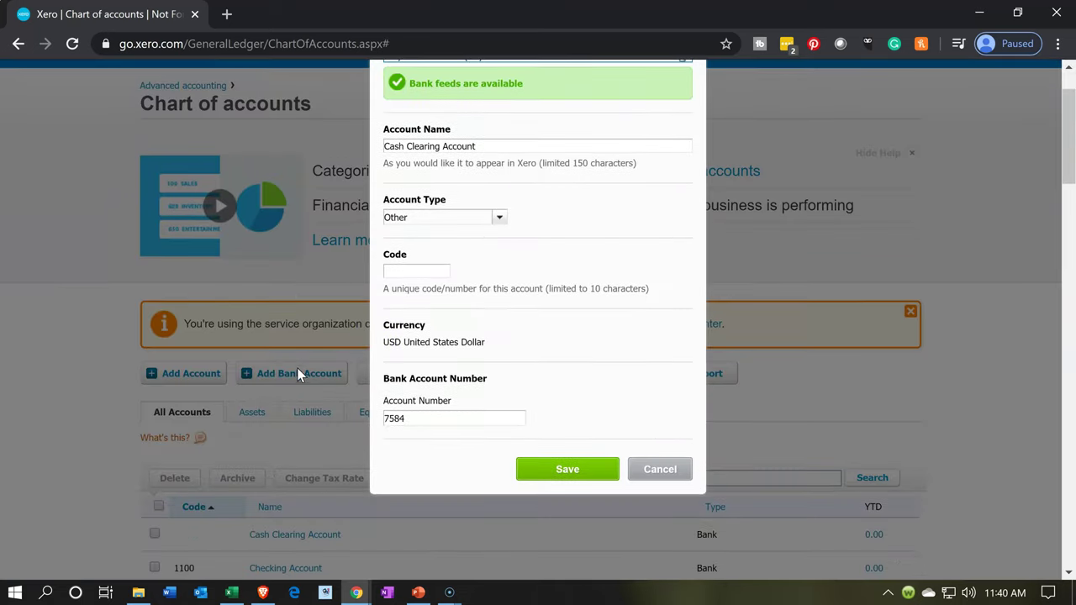
# Give the Cash Clearing Account code 1110, save it, and check its listing.
pyautogui.click(404, 276)
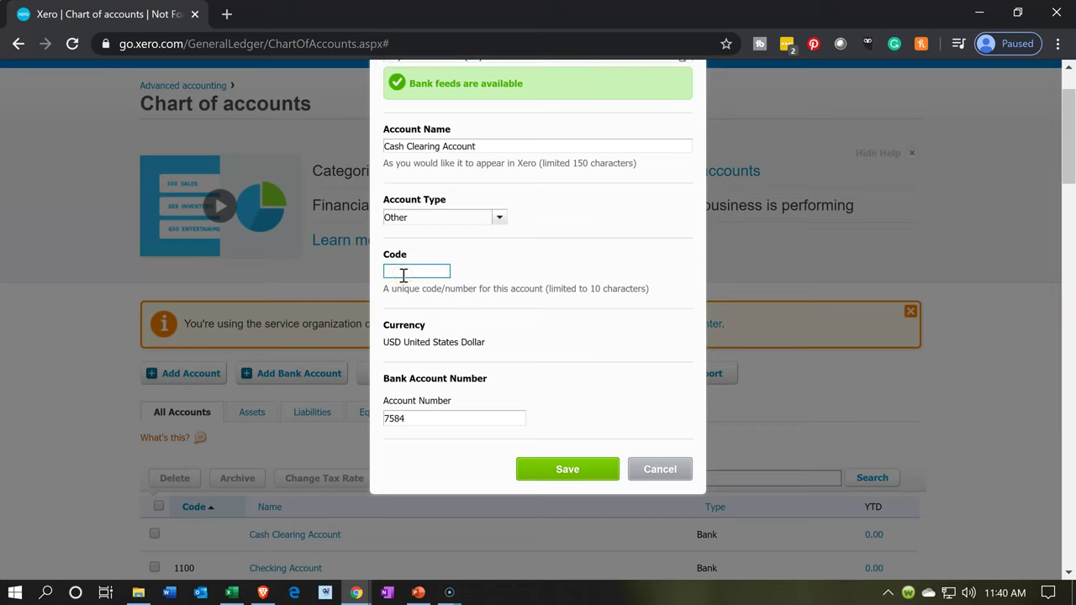
pyautogui.write('1110')
pyautogui.click(552, 468)
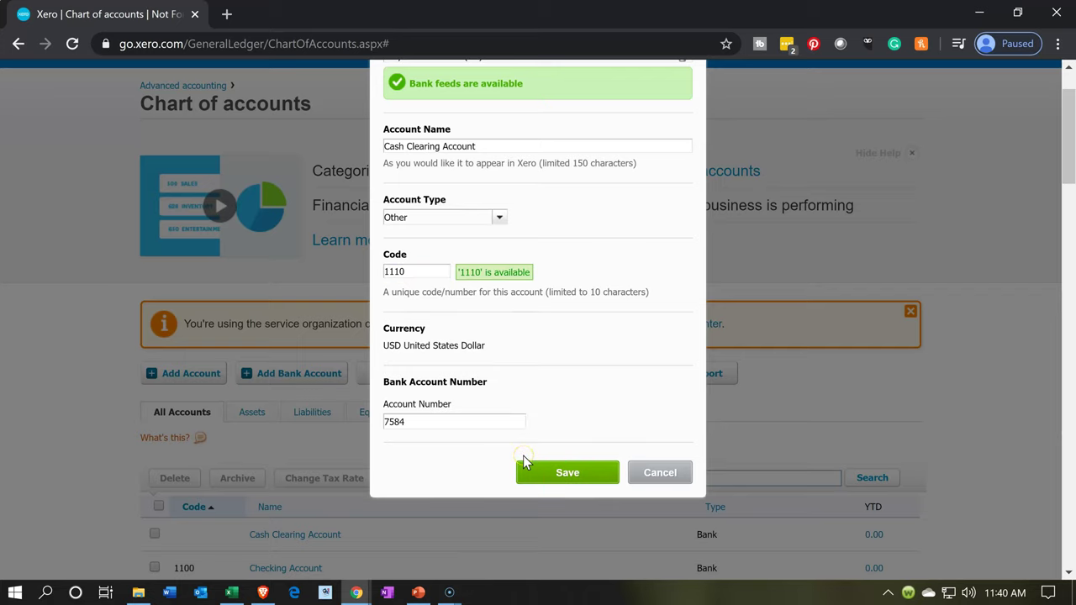
pyautogui.click(552, 471)
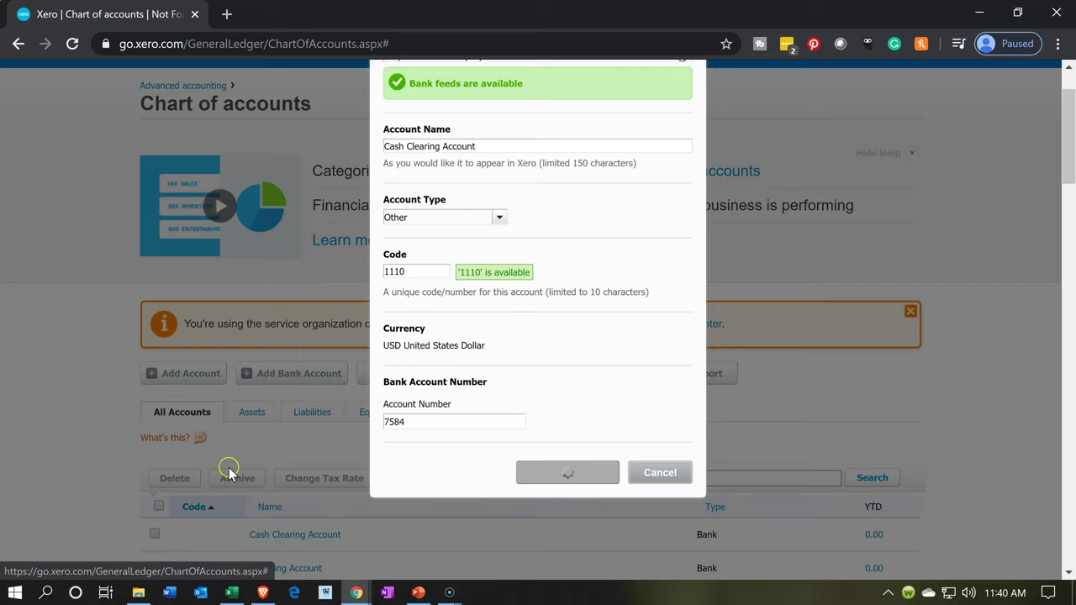
pyautogui.scroll(-1, 80, 441)
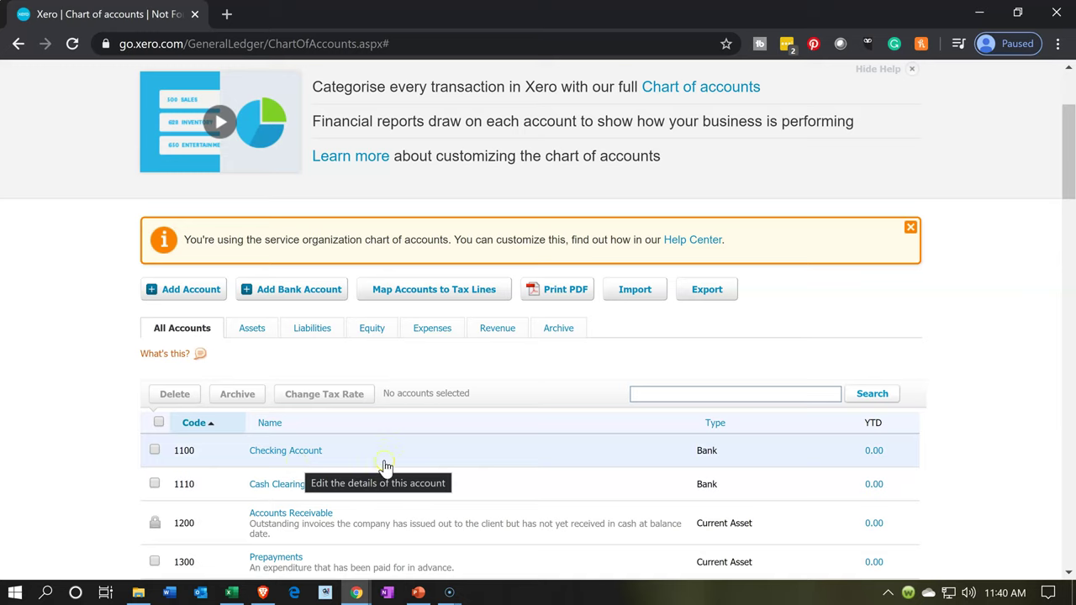
pyautogui.scroll(2, 507, 473)
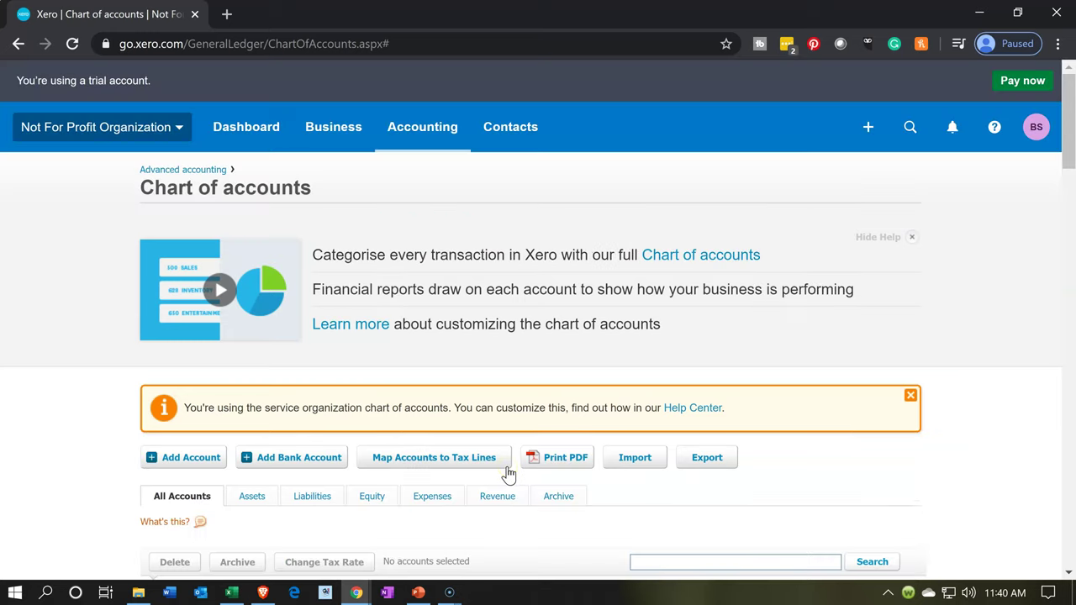
# Create a Receive Money transaction paid into the Cash Clearing Account.
pyautogui.click(871, 130)
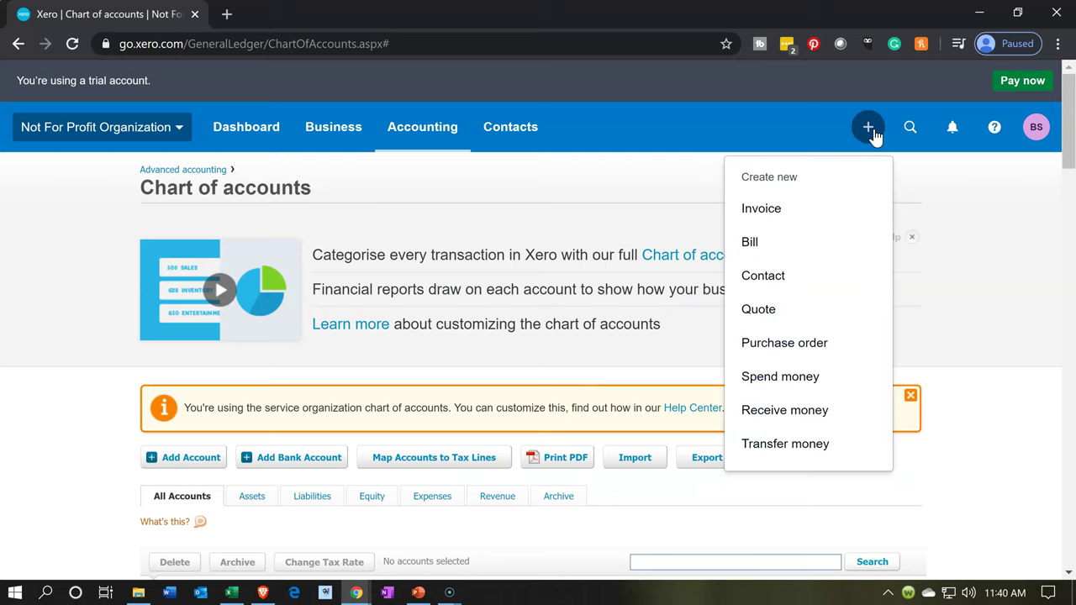
pyautogui.click(800, 425)
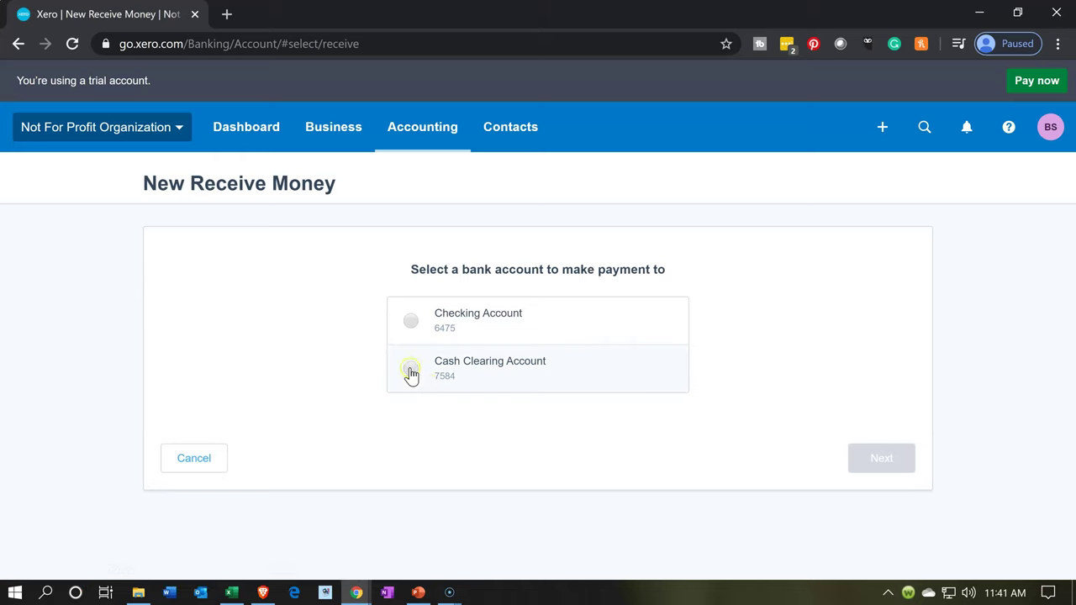
pyautogui.click(411, 371)
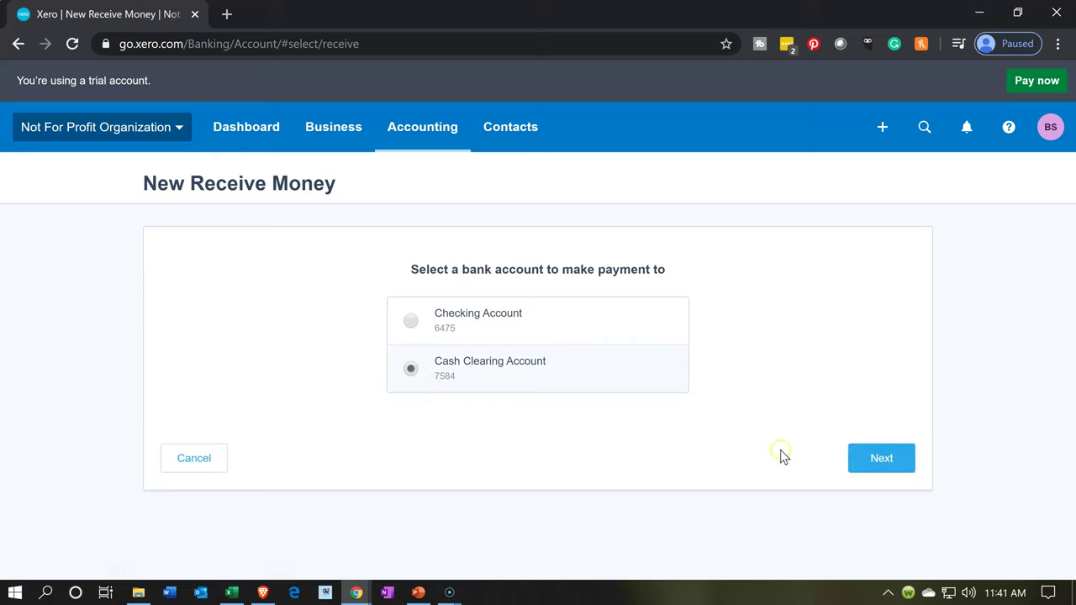
pyautogui.click(863, 465)
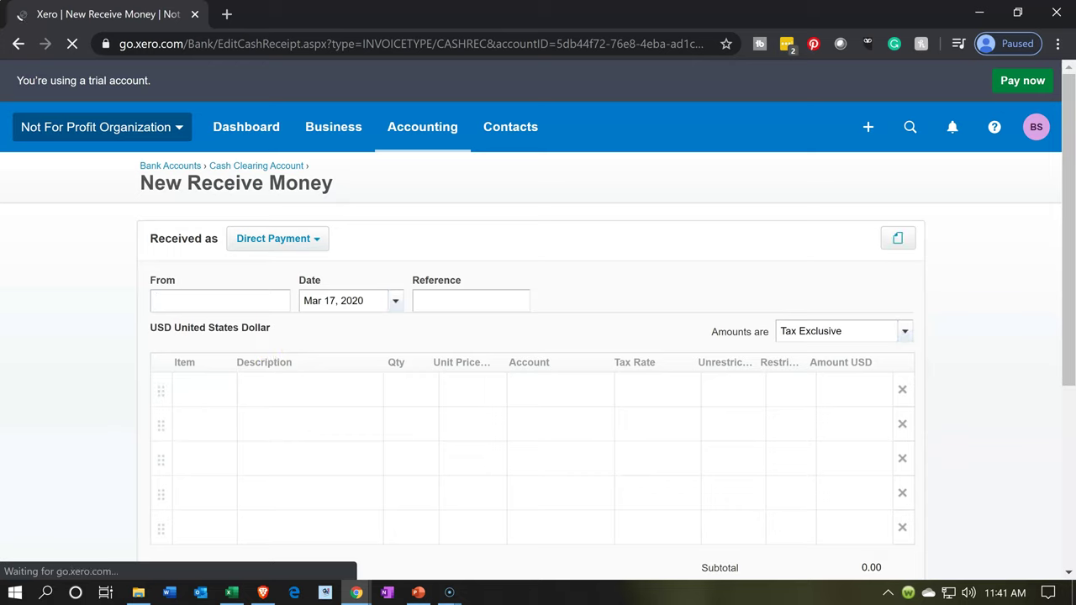
# Enter 'Donor 1' as the payer, adding it as a new contact.
pyautogui.click(169, 305)
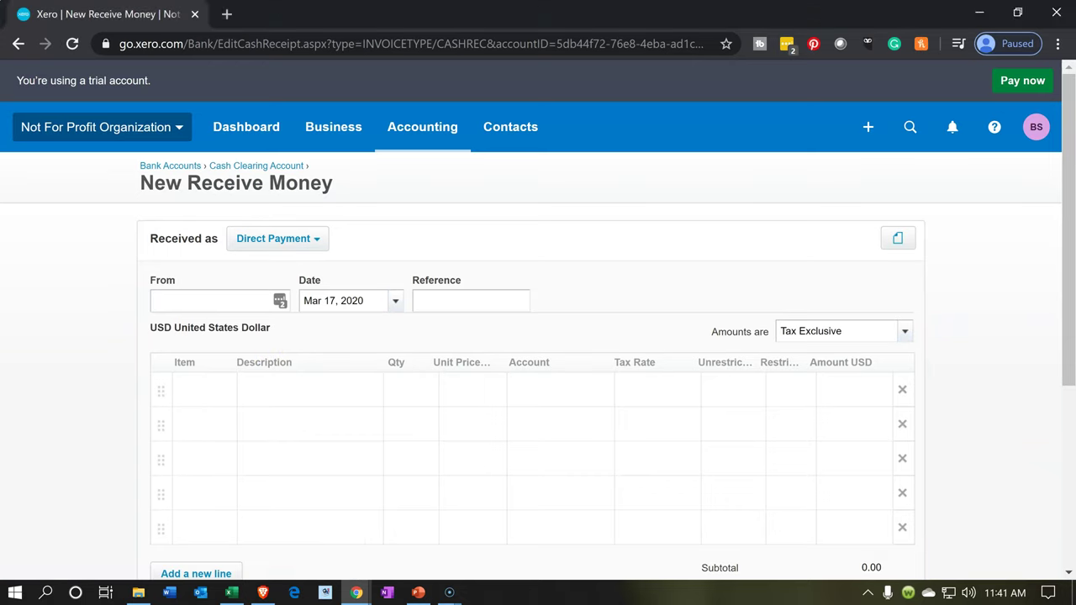
pyautogui.write('Do')
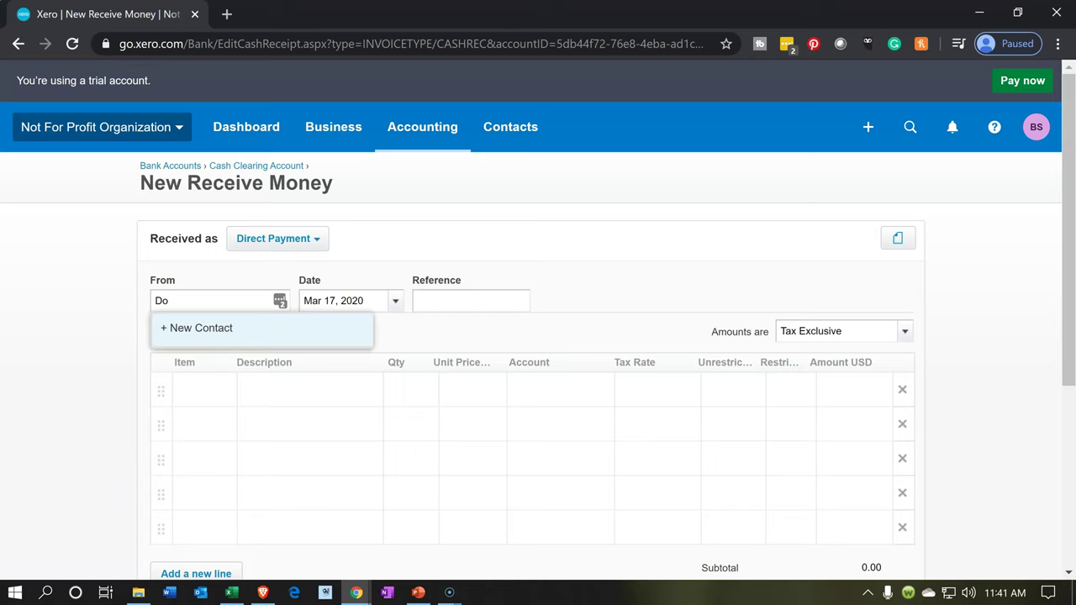
pyautogui.write('nor 1')
pyautogui.click(233, 331)
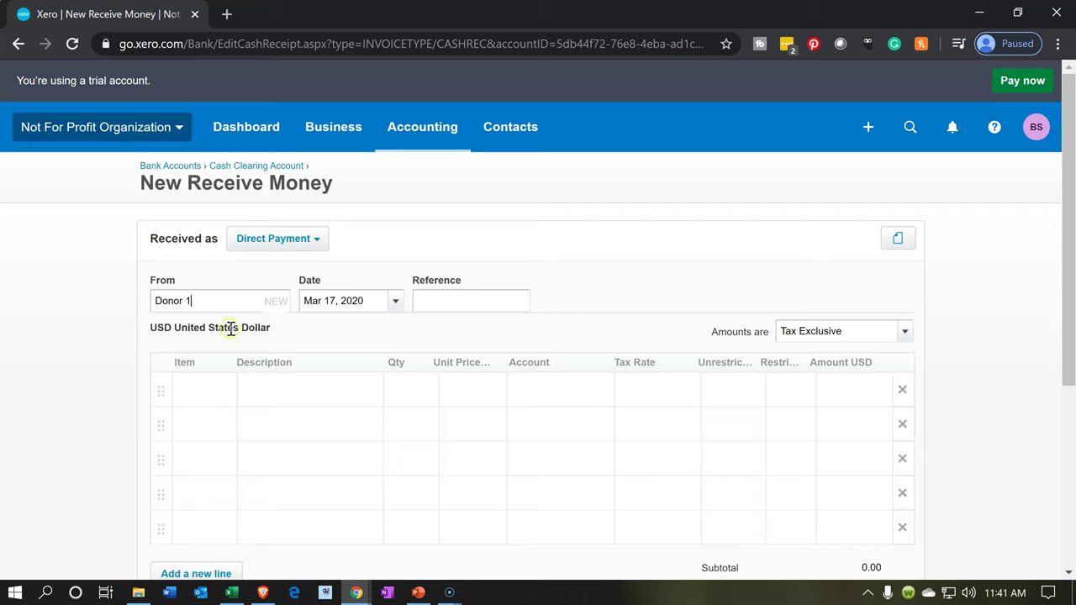
# Date the transaction 3/17/20 and open the first line's Item choices.
pyautogui.press('Tab')
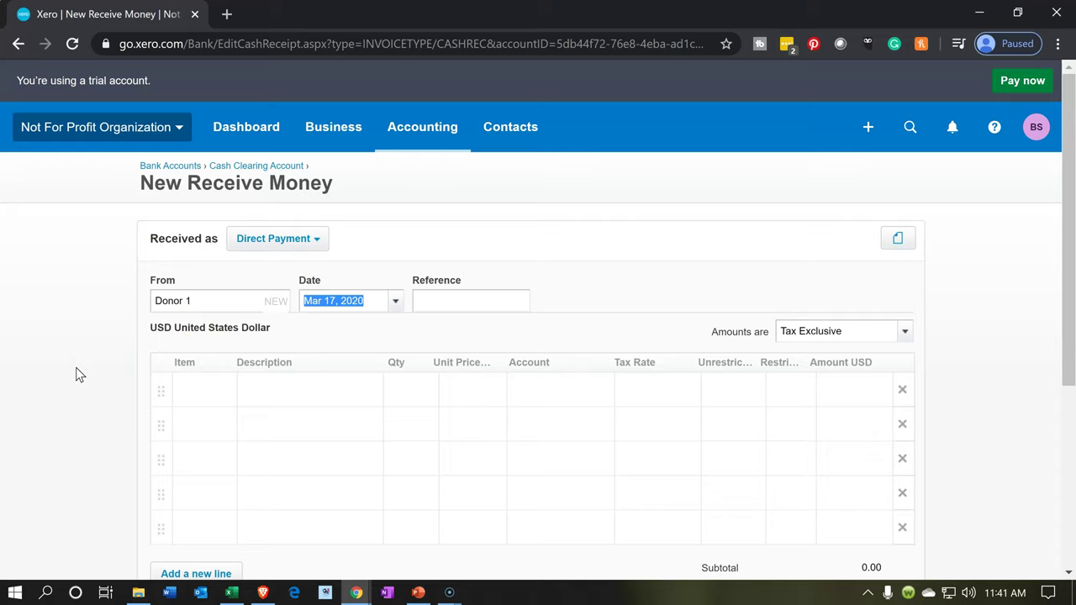
pyautogui.write('3/17/20')
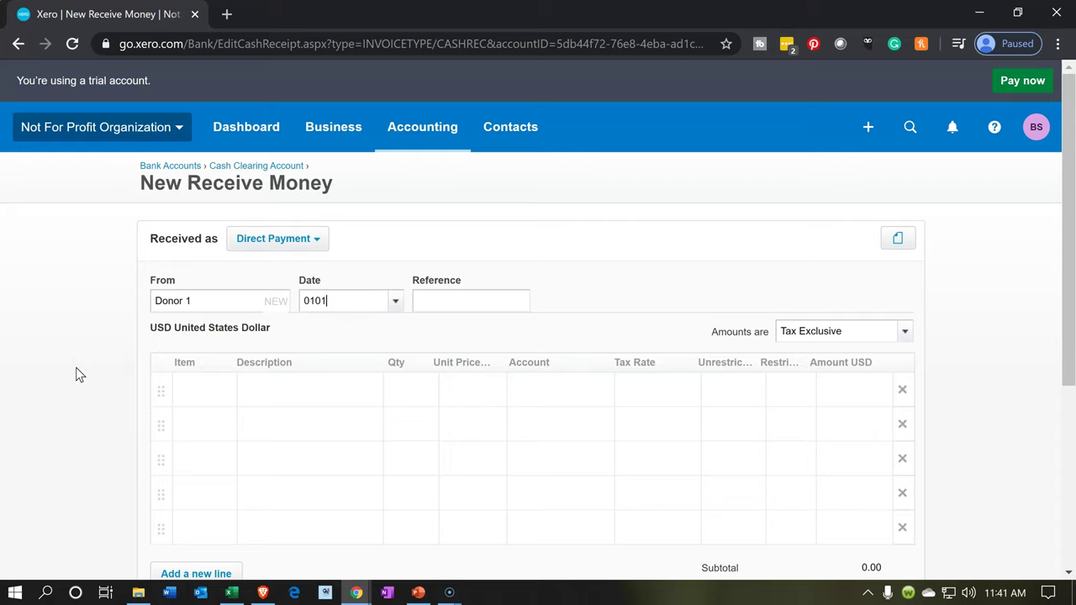
pyautogui.press('Tab')
pyautogui.scroll(-1, 76, 368)
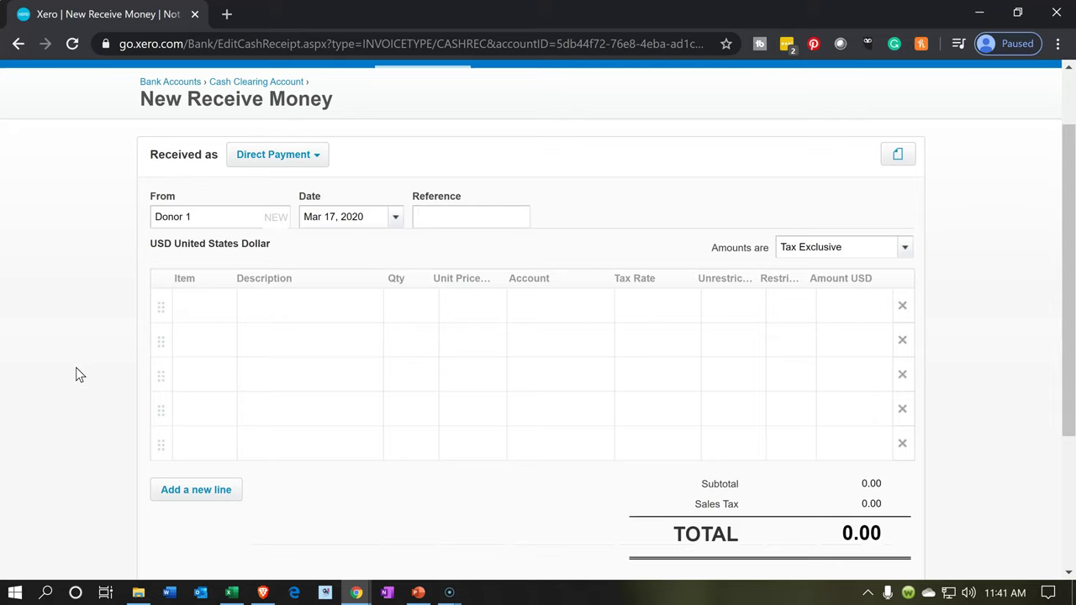
pyautogui.click(192, 306)
pyautogui.click(191, 305)
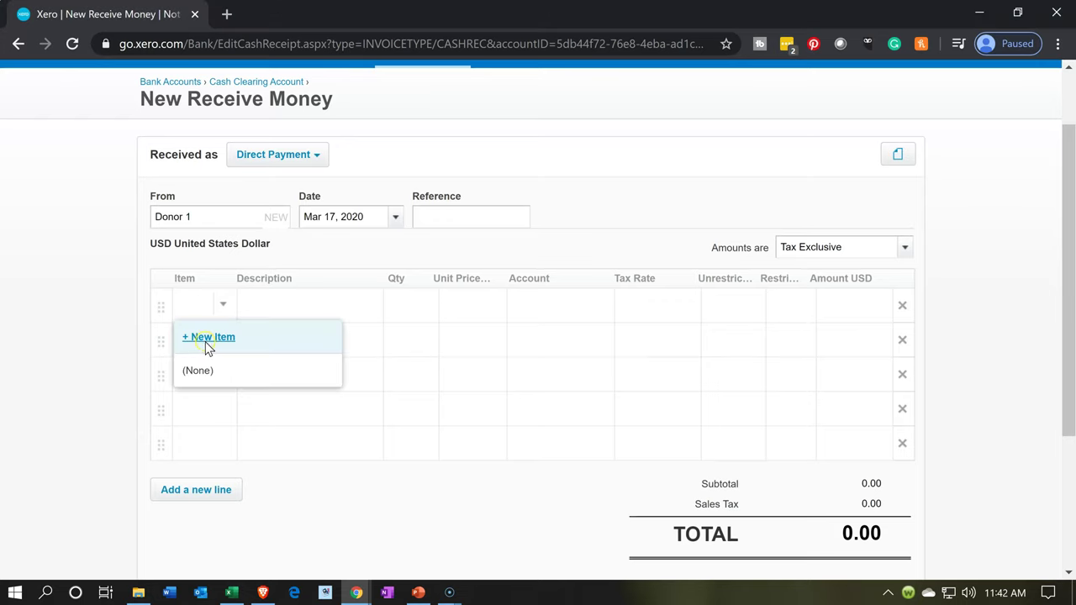
# Create a new item with code and name 'Donation', then choose its sales account.
pyautogui.click(205, 342)
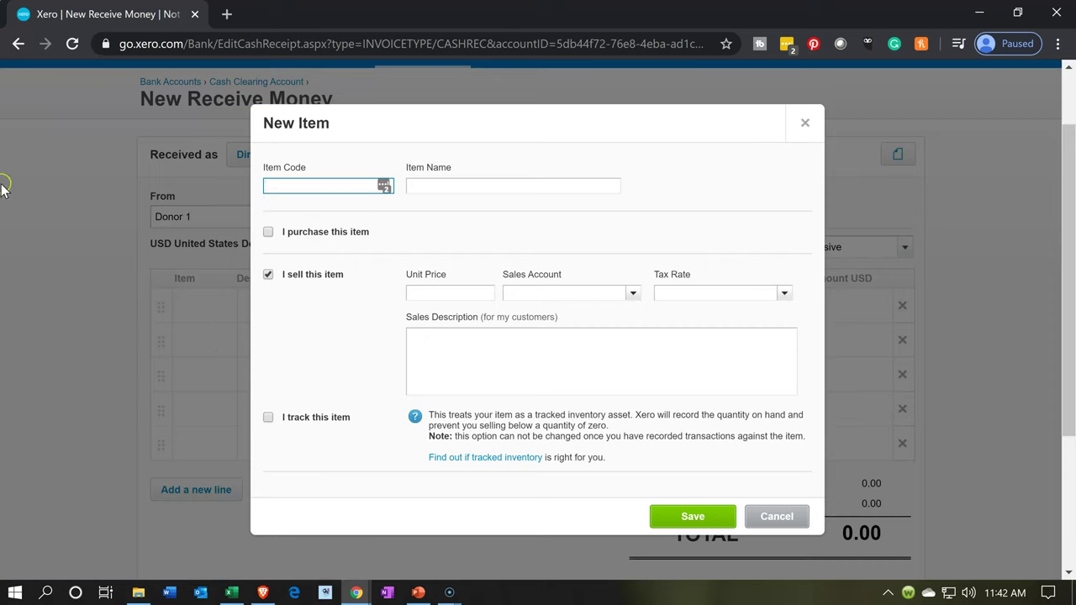
pyautogui.write('Donation')
pyautogui.press('Tab')
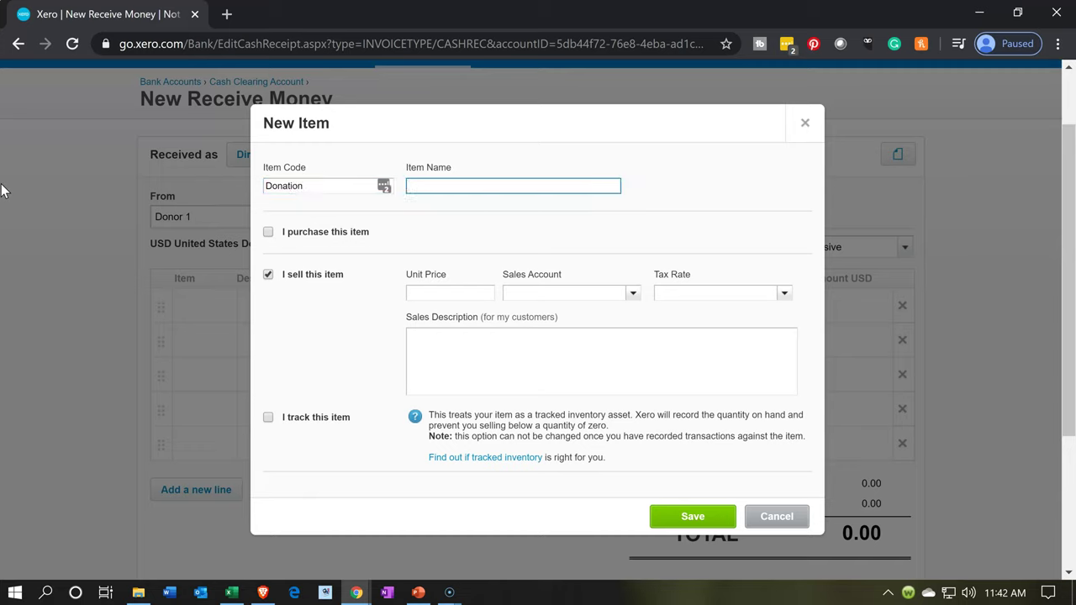
pyautogui.write('Donation')
pyautogui.press('Tab')
pyautogui.click(23, 184)
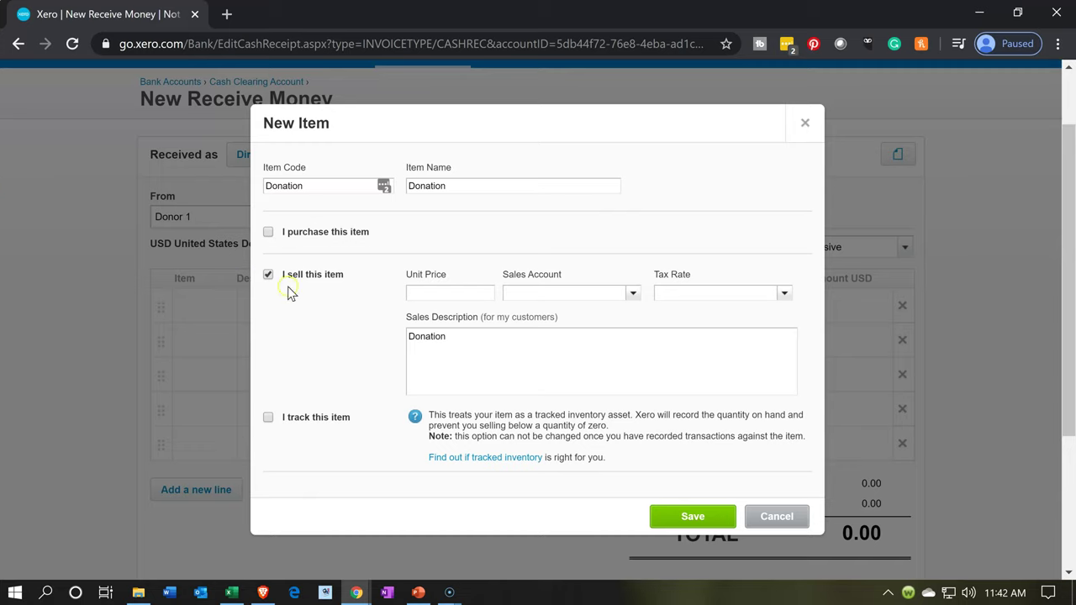
pyautogui.click(437, 291)
pyautogui.click(633, 293)
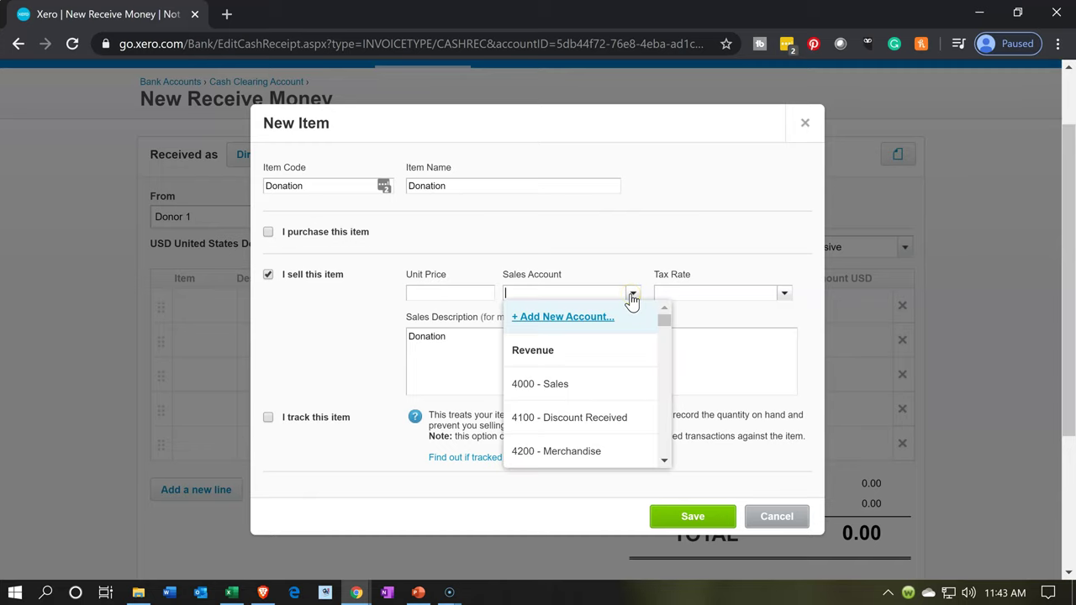
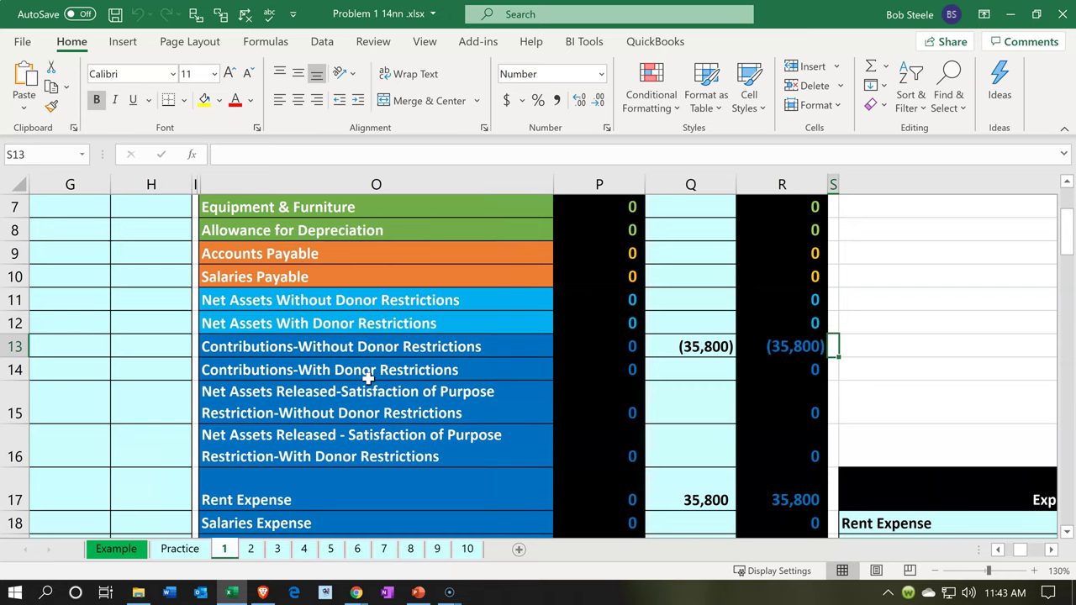
# Leave Excel and return to the New Item dialog in Xero.
pyautogui.click(1006, 19)
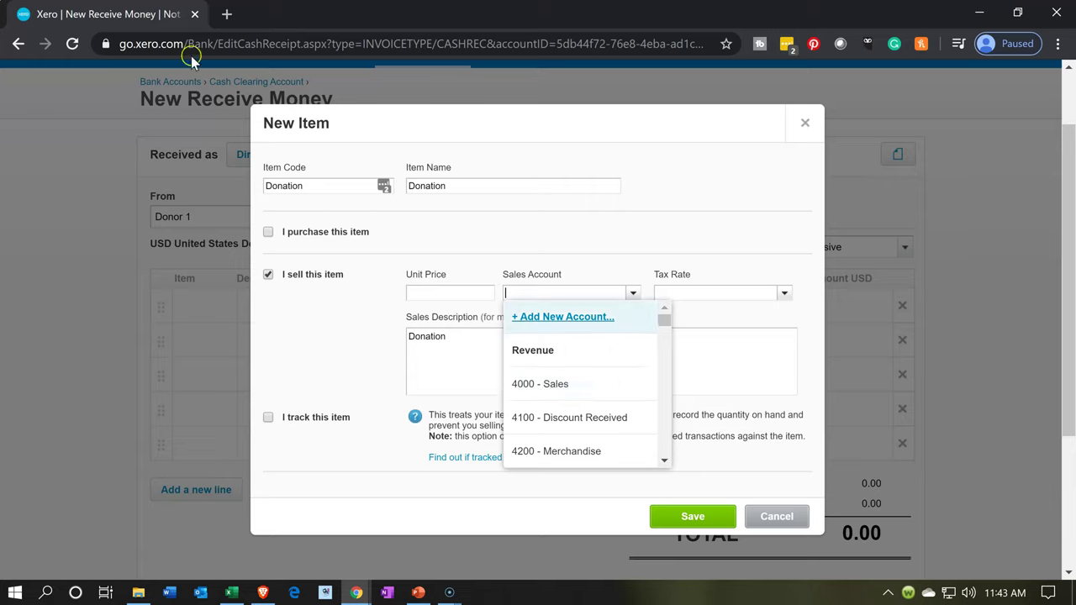
# Duplicate the Xero tab and open Accounting > Chart of accounts in the copy.
pyautogui.rightClick(157, 19)
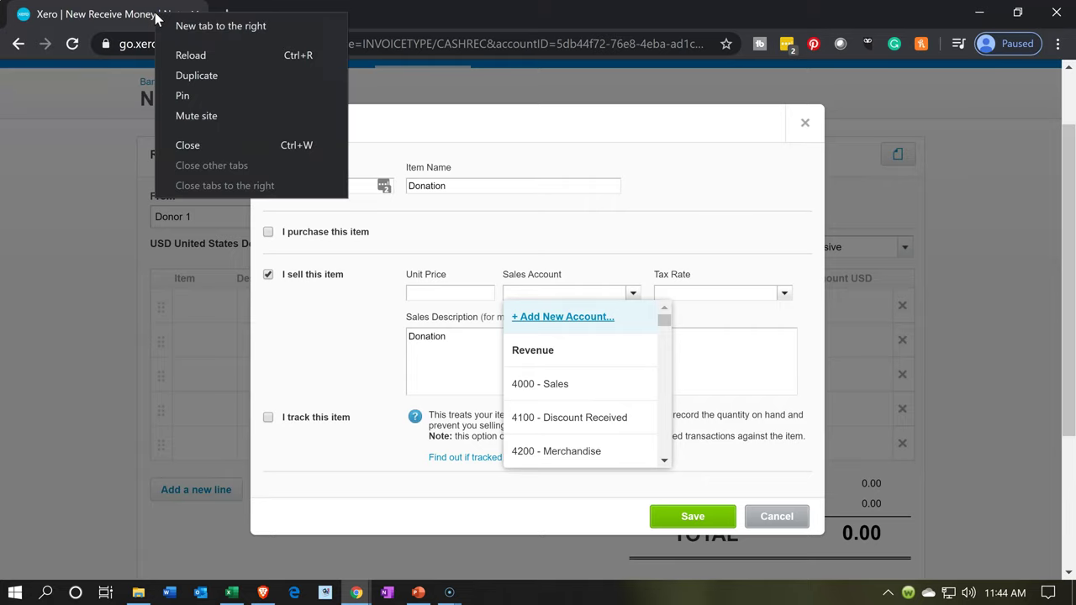
pyautogui.click(188, 75)
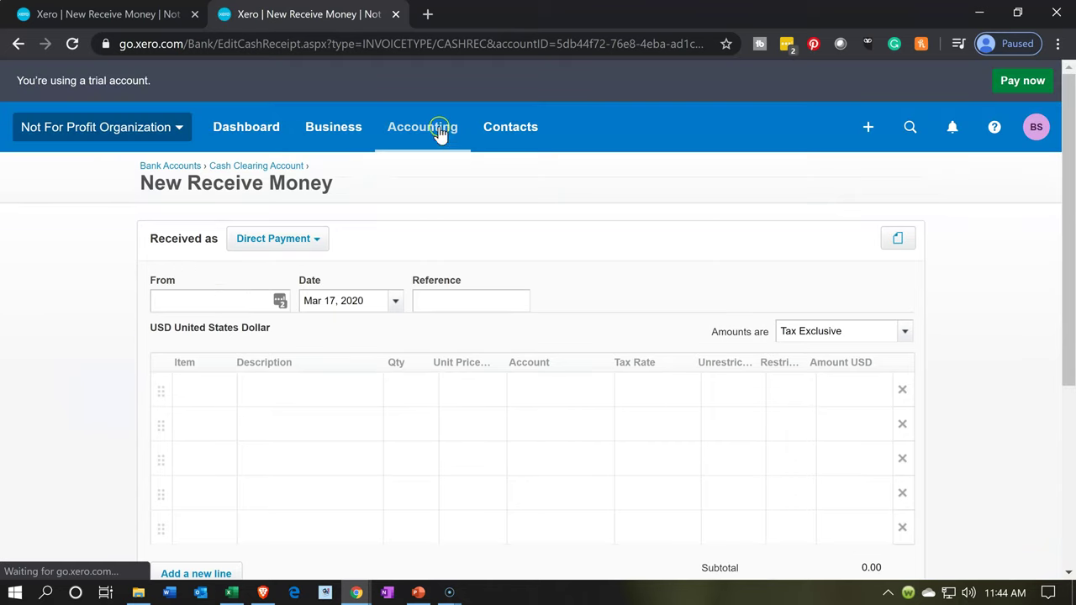
pyautogui.click(438, 131)
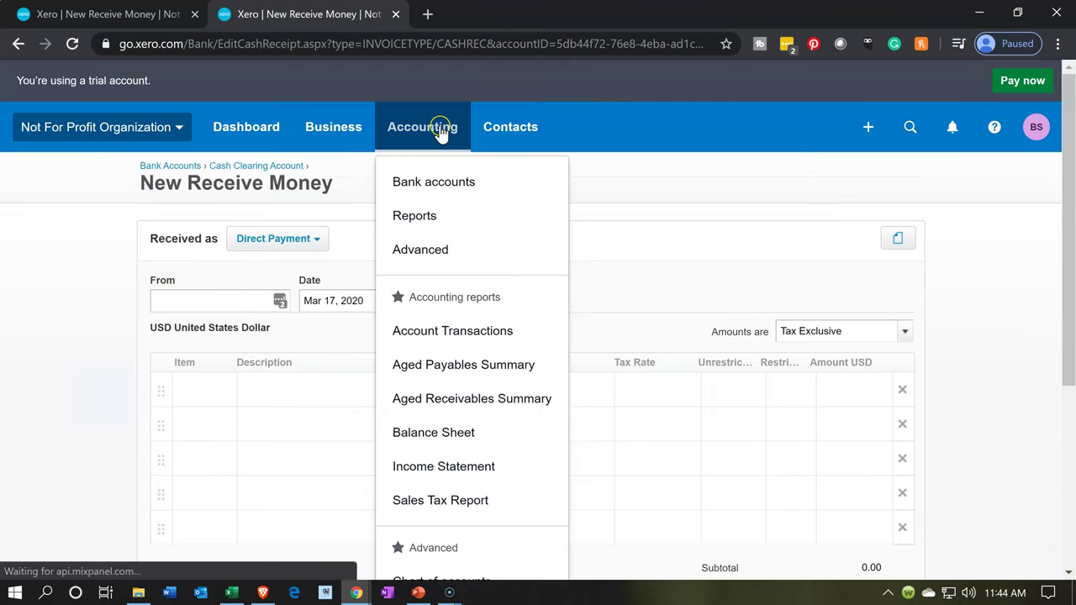
pyautogui.scroll(-3, 461, 344)
pyautogui.click(445, 333)
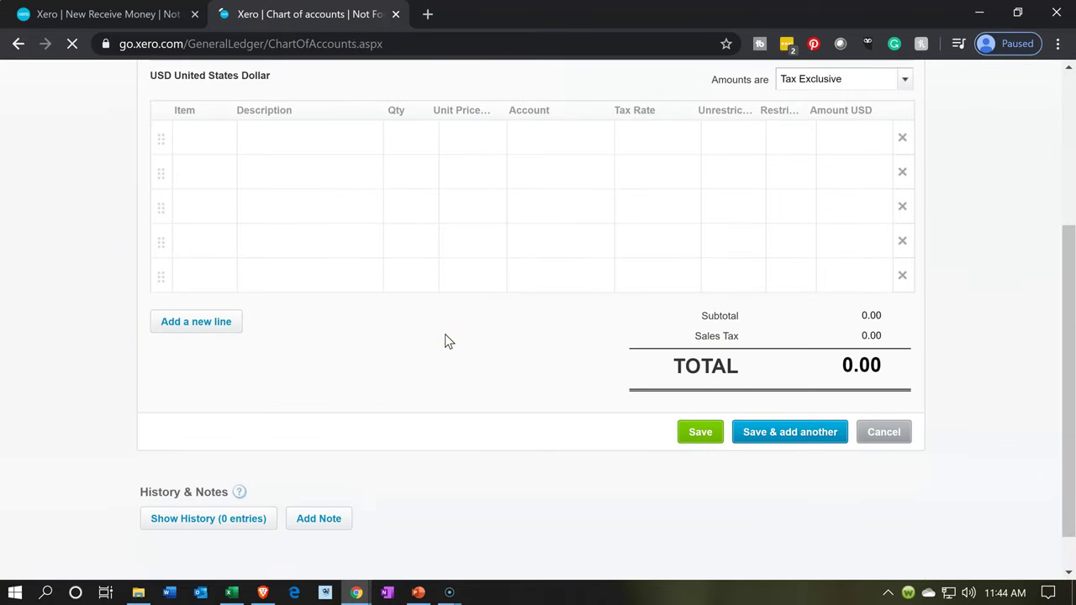
pyautogui.scroll(-1, 447, 332)
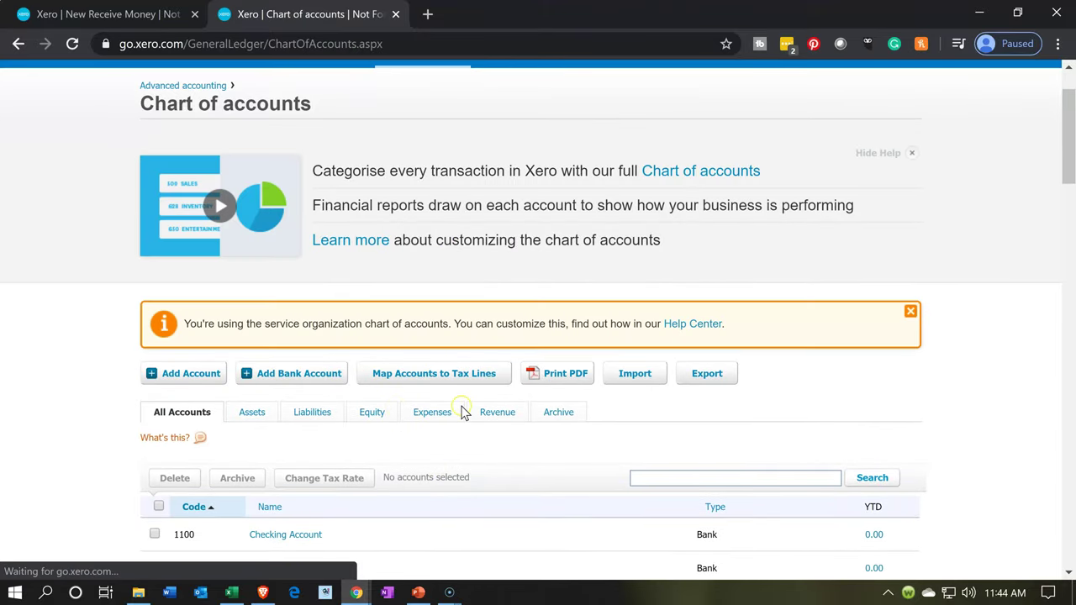
# Open revenue account 4000 Sales for editing and keep its account type as Sales.
pyautogui.click(505, 417)
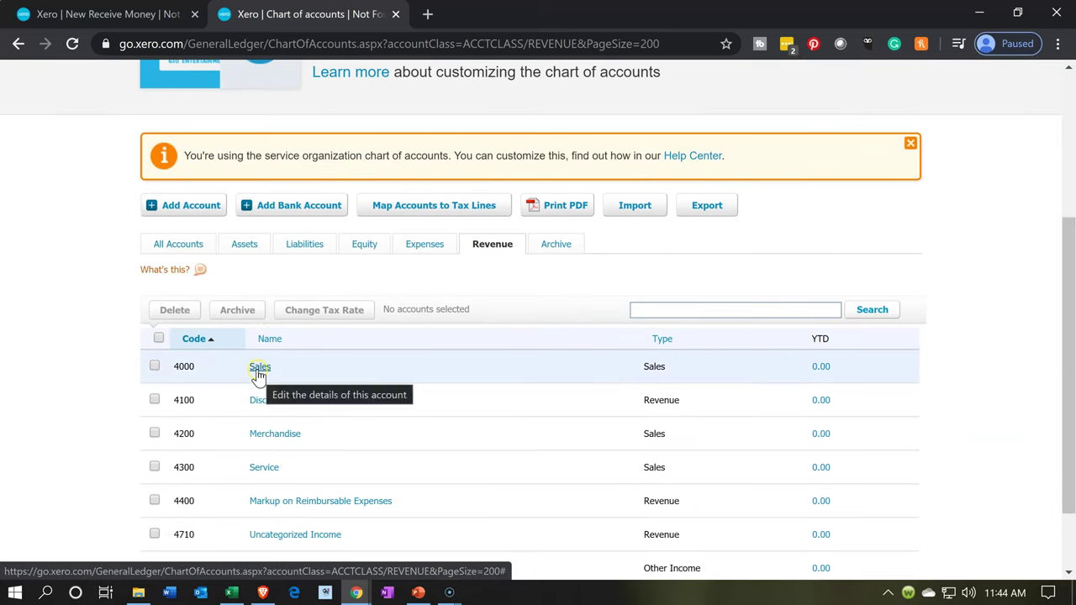
pyautogui.click(258, 370)
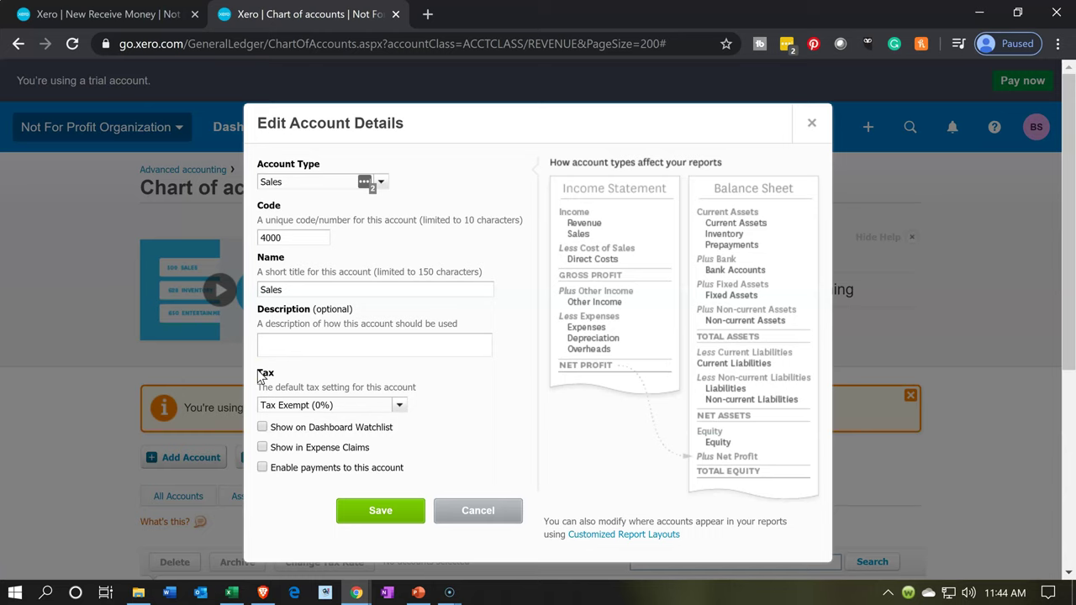
pyautogui.click(309, 180)
pyautogui.scroll(-3, 359, 263)
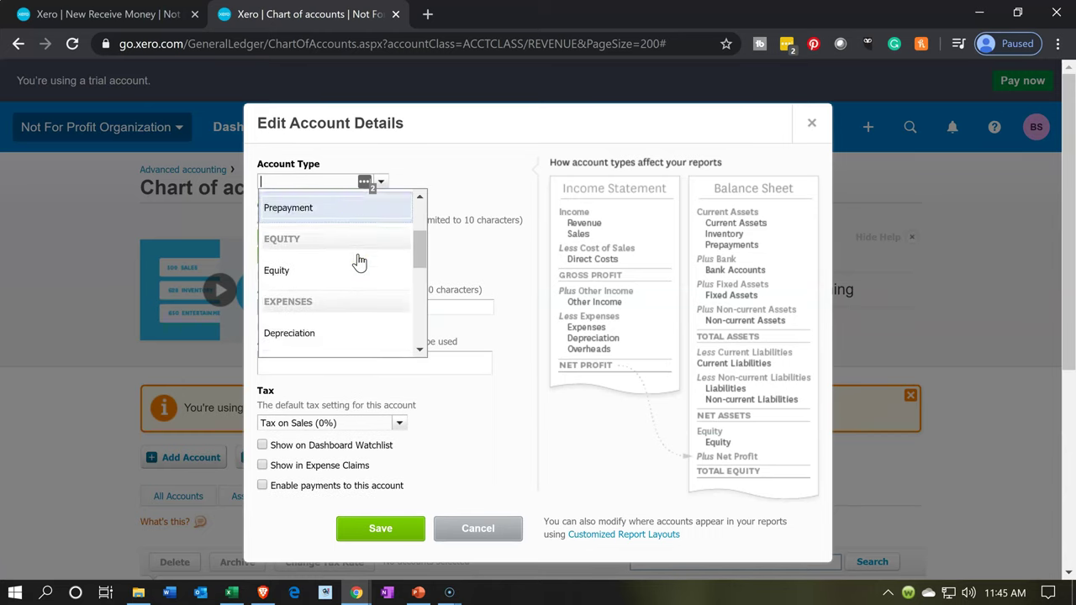
pyautogui.scroll(-5, 359, 262)
pyautogui.scroll(-2, 358, 262)
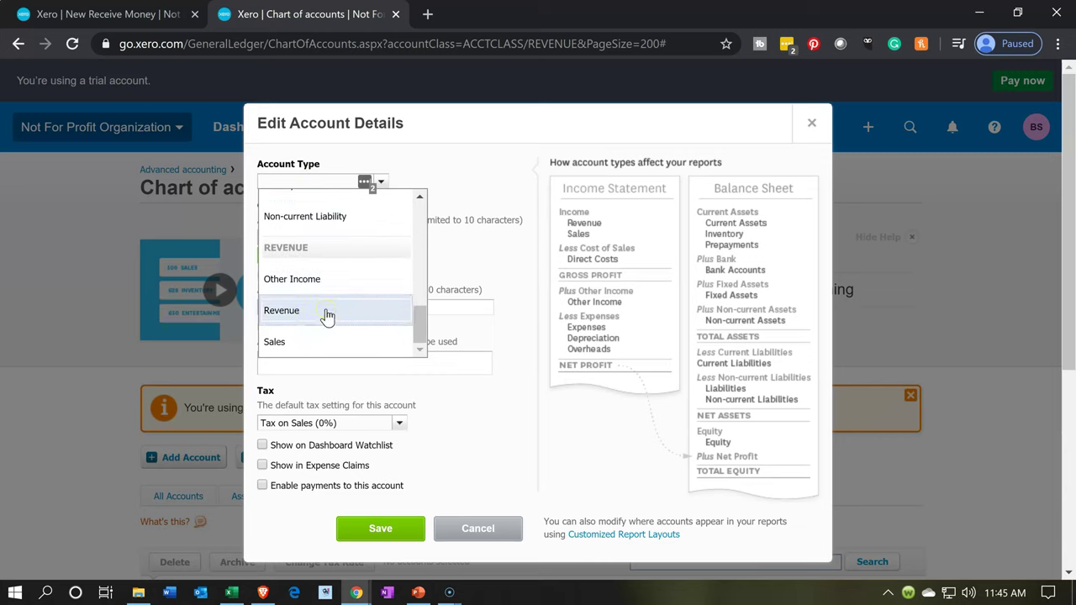
pyautogui.click(320, 344)
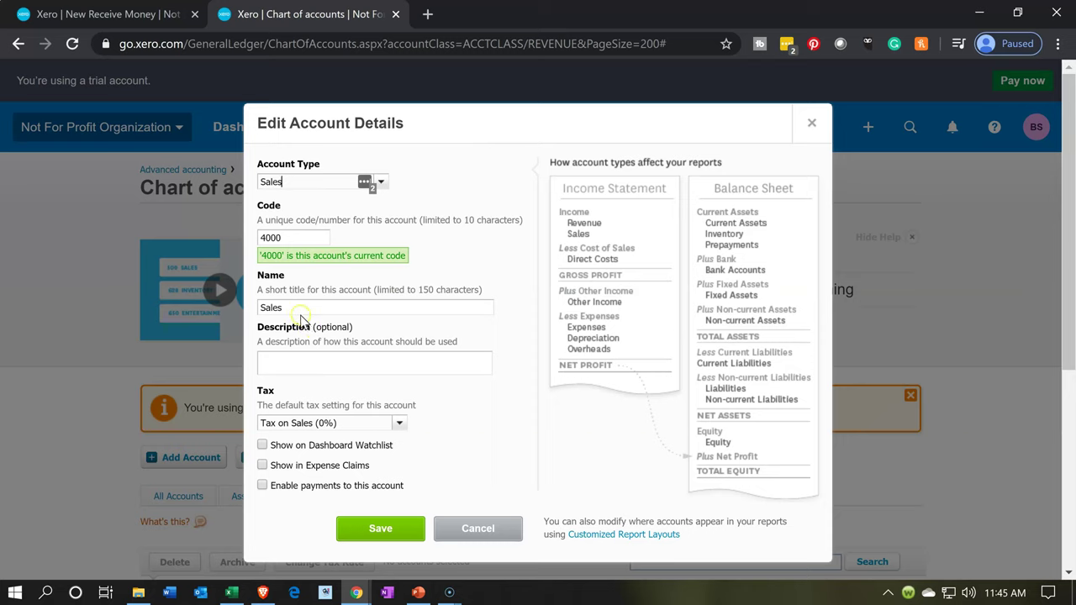
# Rename account 4000 to 'Contribution - Unrestricted' and save it.
pyautogui.moveTo(294, 307); pyautogui.dragTo(153, 295)
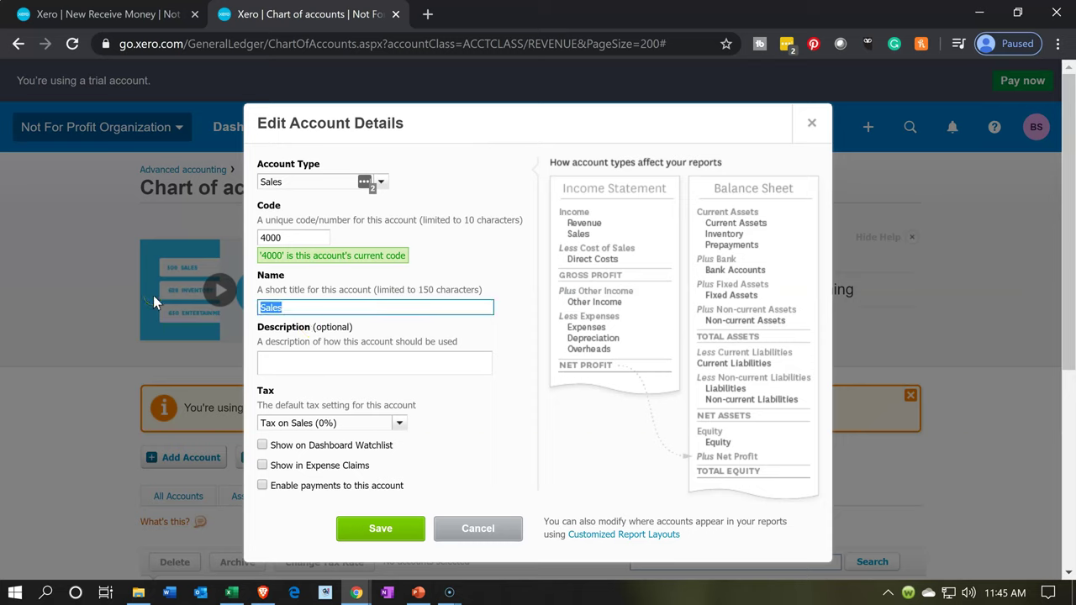
pyautogui.write('Contribution - Unrestricted')
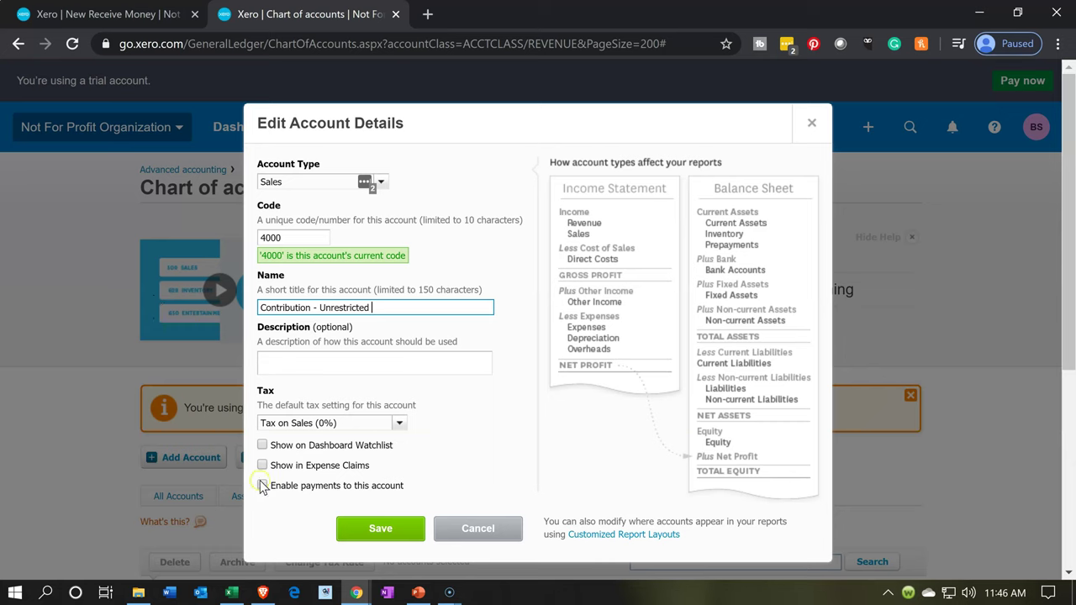
pyautogui.click(232, 593)
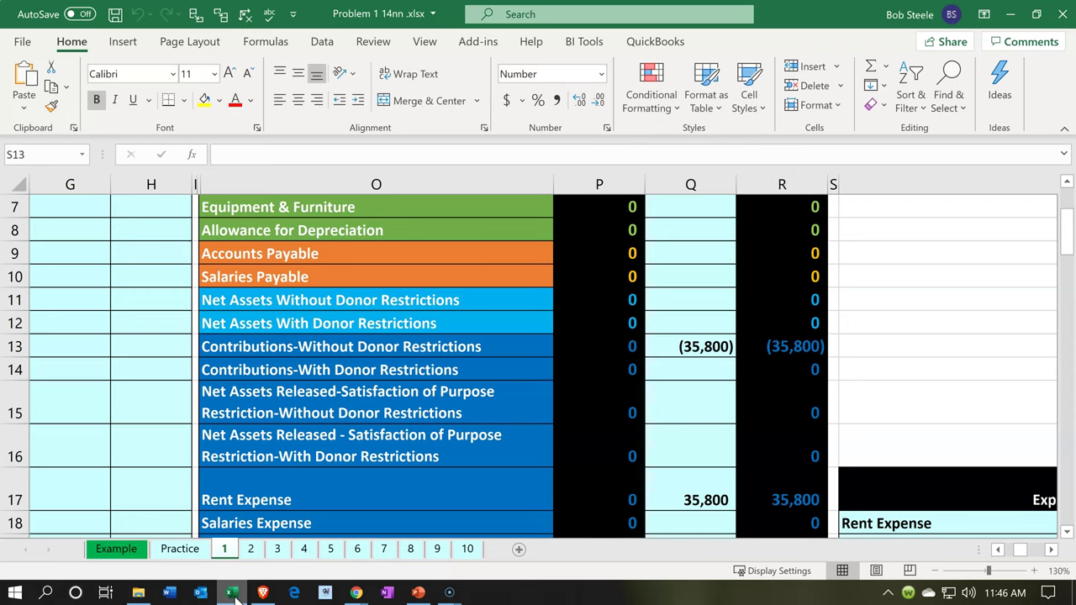
pyautogui.click(234, 594)
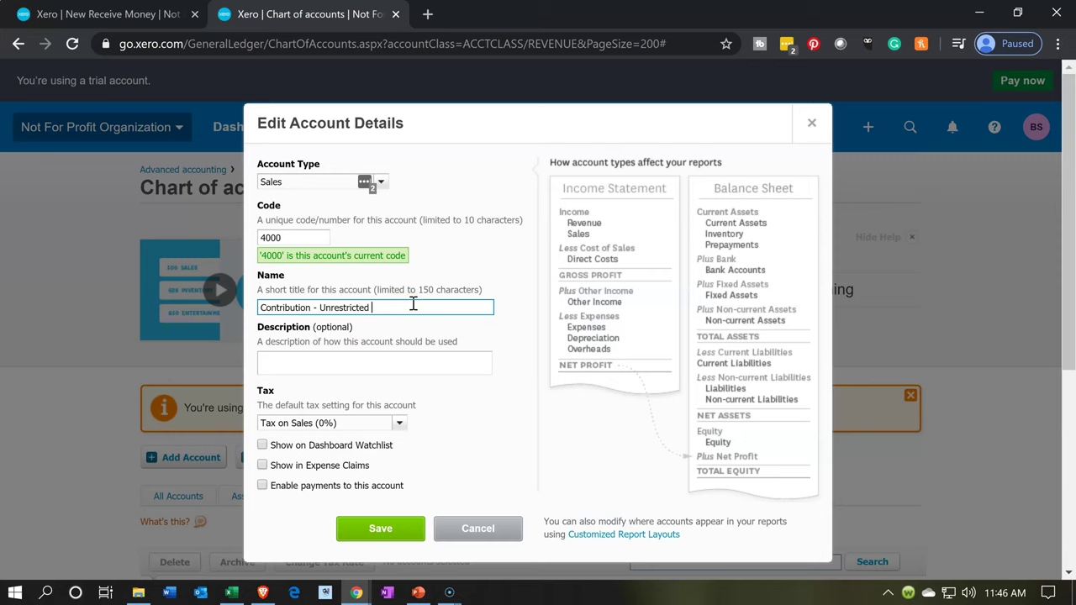
pyautogui.click(409, 529)
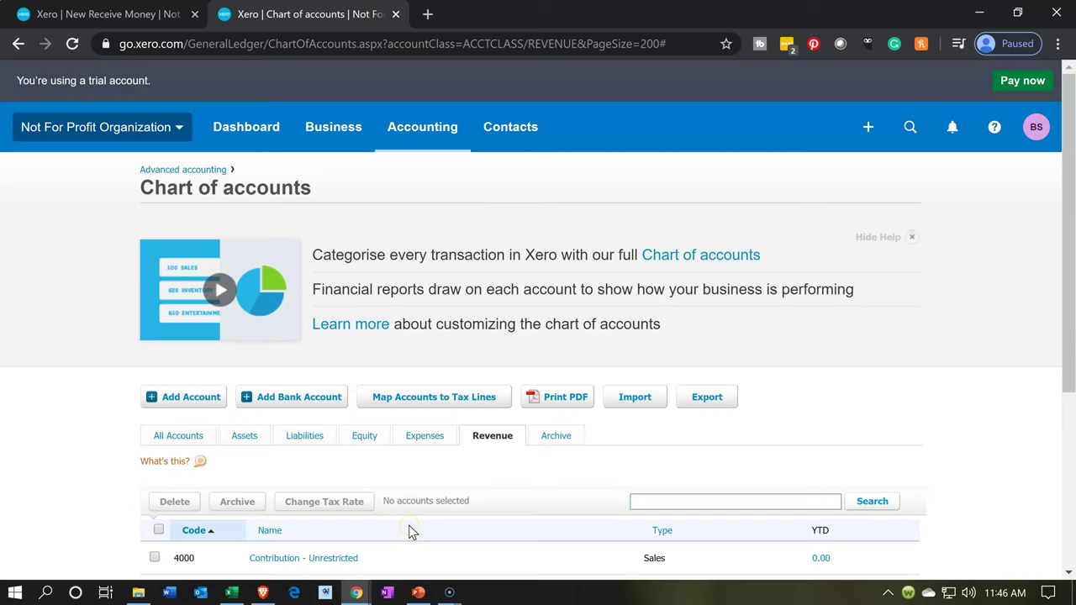
# Back on New Receive Money, close and discard the unfinished New Item dialog.
pyautogui.scroll(-1, 410, 529)
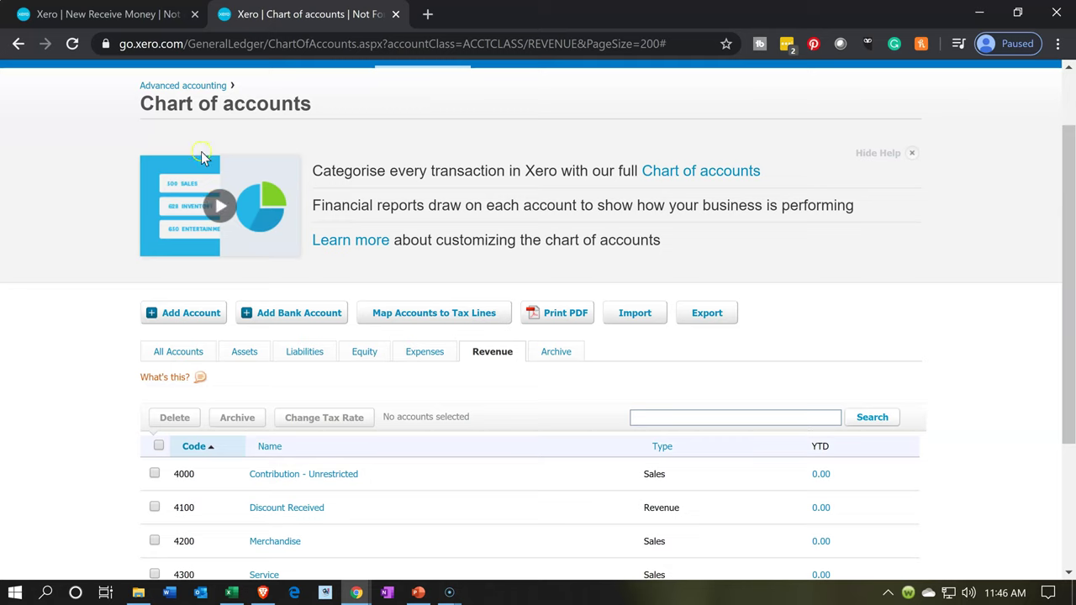
pyautogui.click(152, 16)
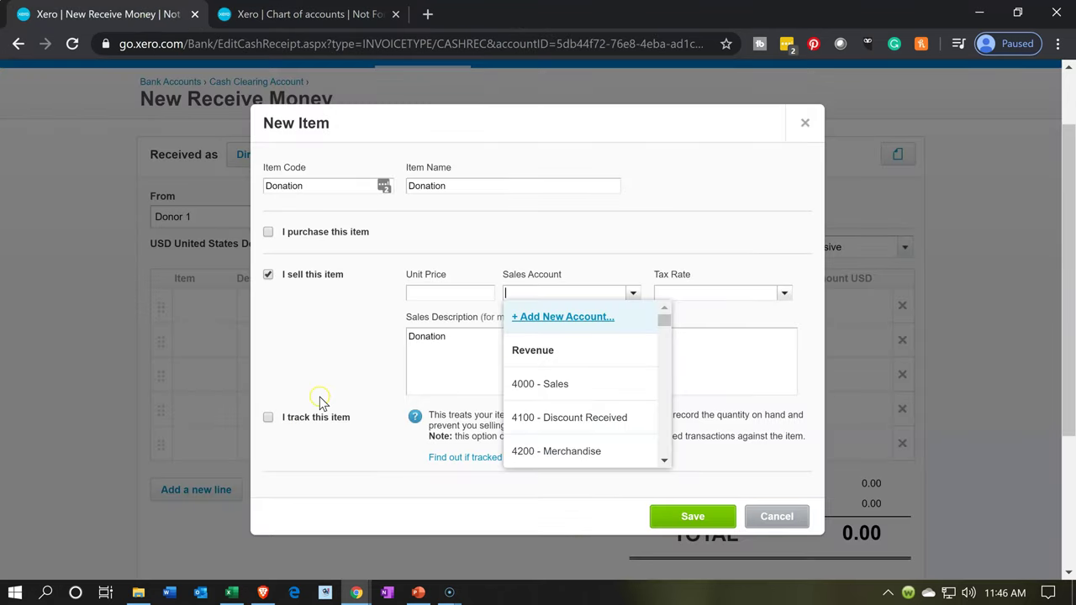
pyautogui.click(379, 384)
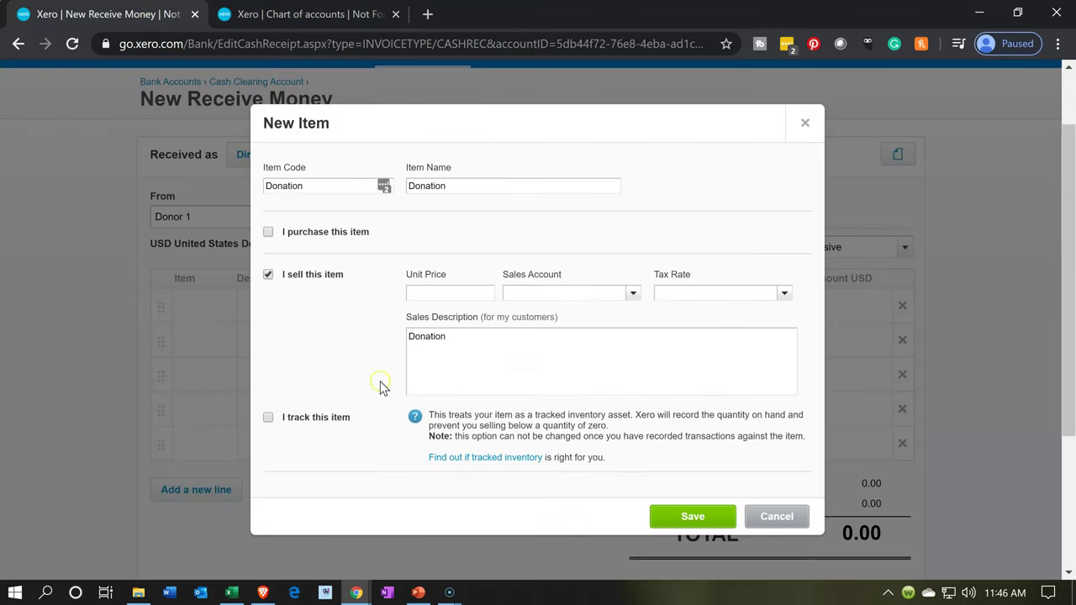
pyautogui.click(635, 294)
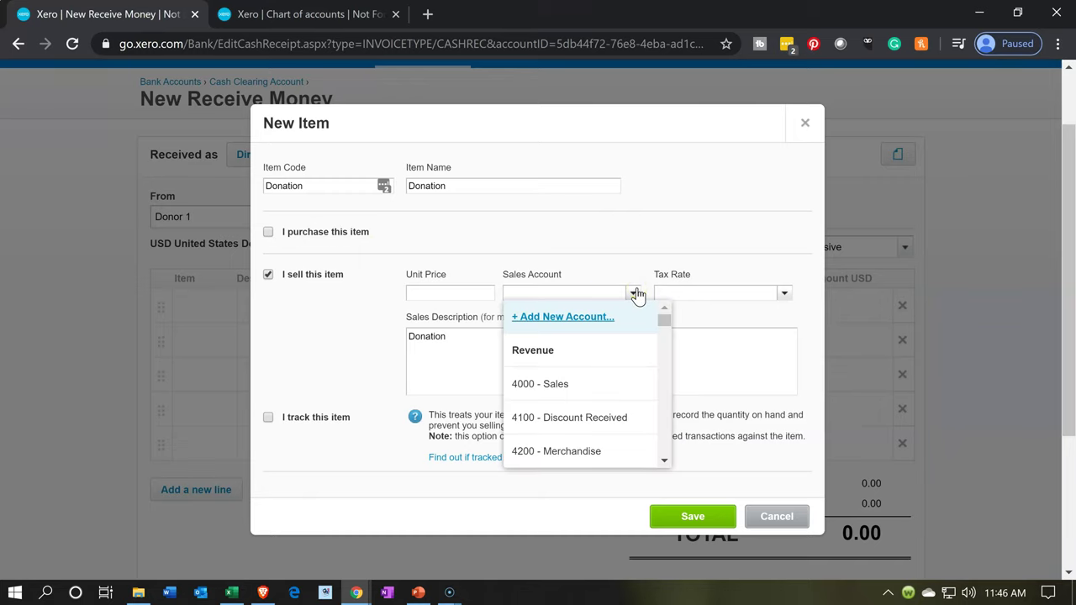
pyautogui.click(806, 123)
pyautogui.click(807, 125)
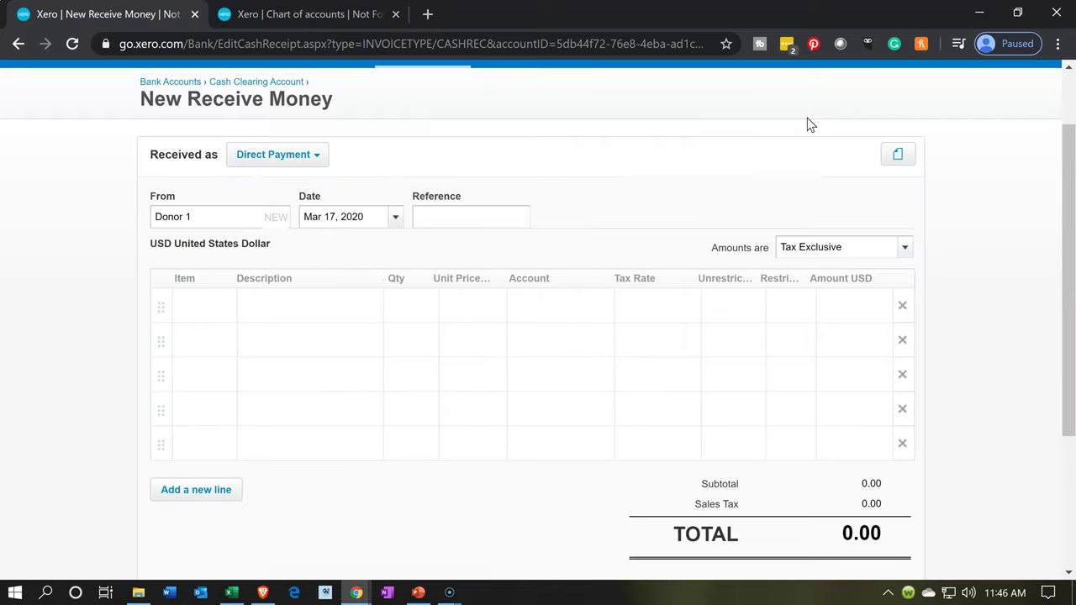
# Create a new item from the first line with code, name and description 'Donation'.
pyautogui.click(224, 313)
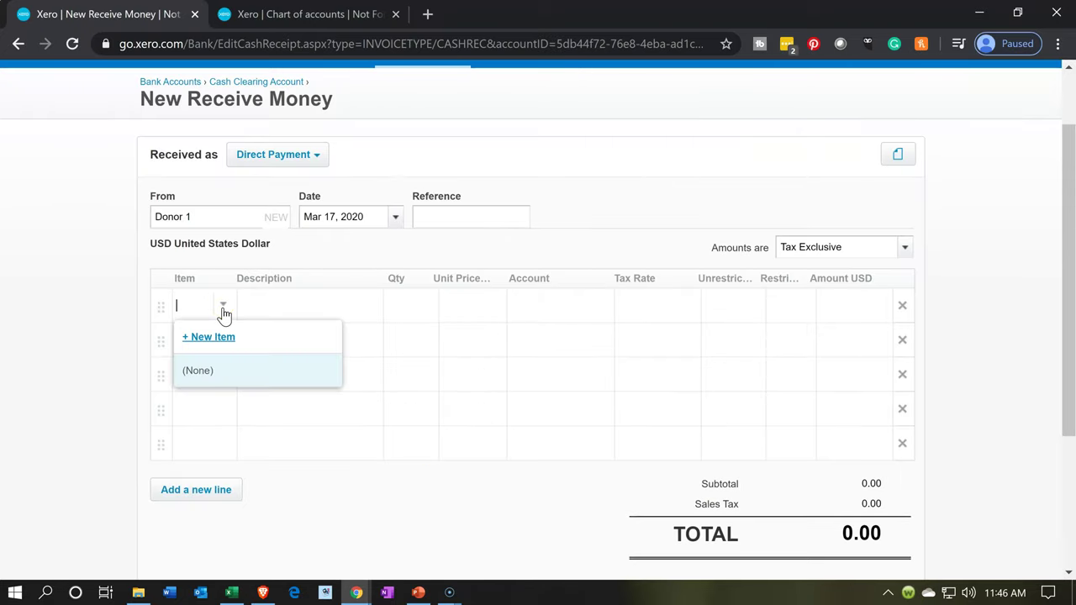
pyautogui.click(209, 336)
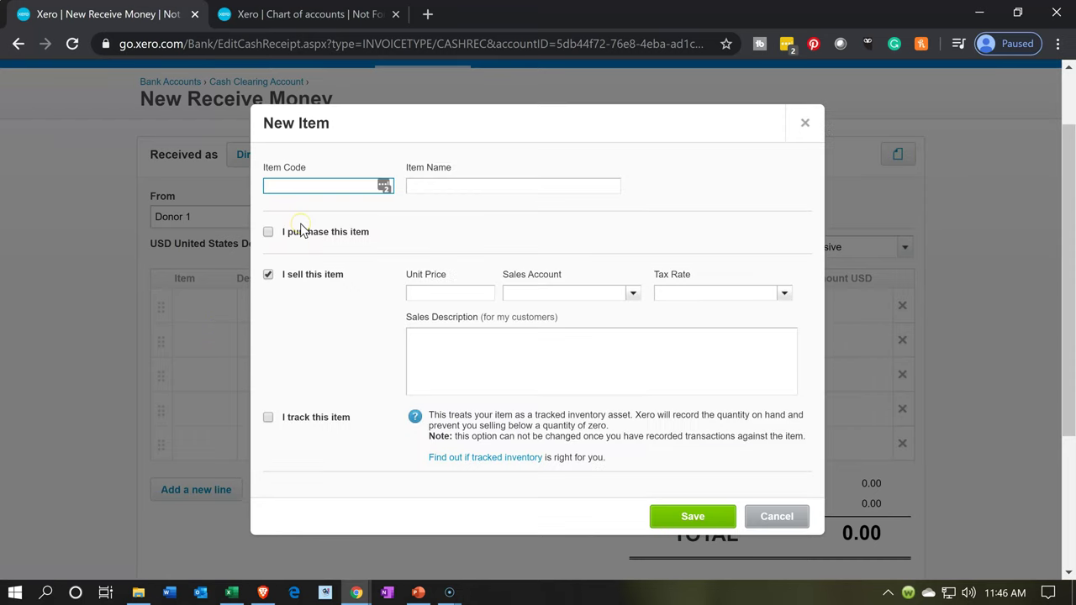
pyautogui.write('Donation')
pyautogui.hotkey('shift', 'Left')
pyautogui.hotkey('shift', 'Home')
pyautogui.hotkey('ctrl', 'c')
pyautogui.press('Tab')
pyautogui.hotkey('ctrl', 'v')
pyautogui.press('Tab')
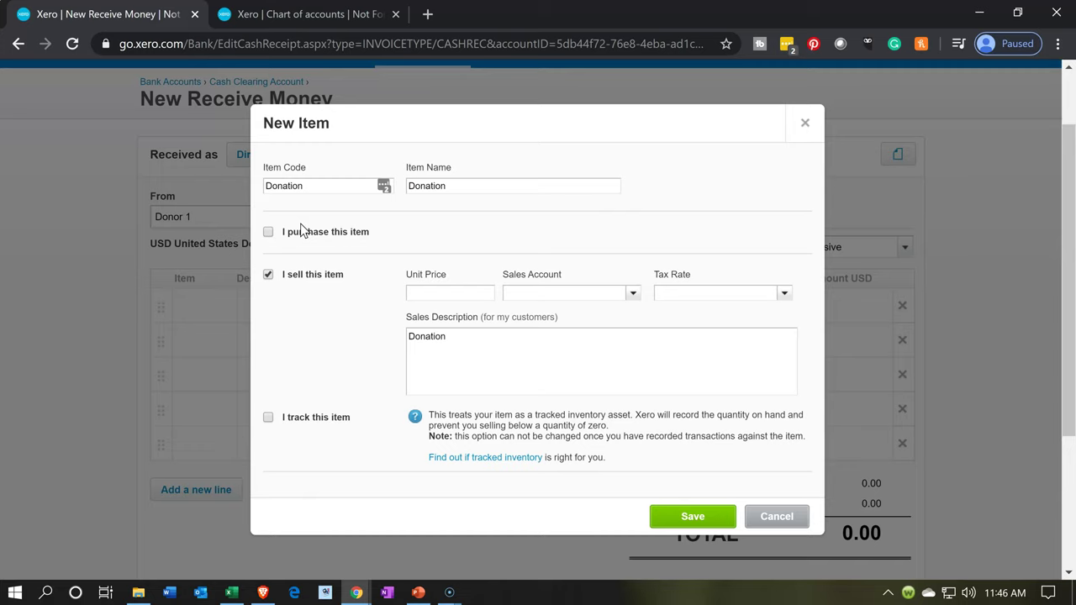
# Map the Donation item to sales account 4000 Contribution - Unrestricted and save it.
pyautogui.click(629, 296)
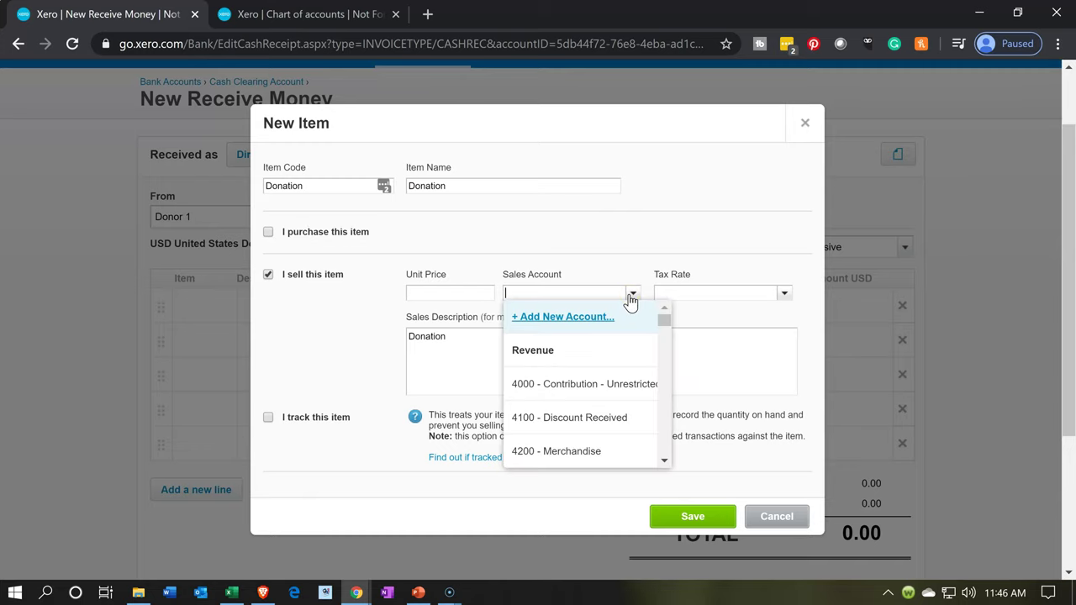
pyautogui.click(582, 384)
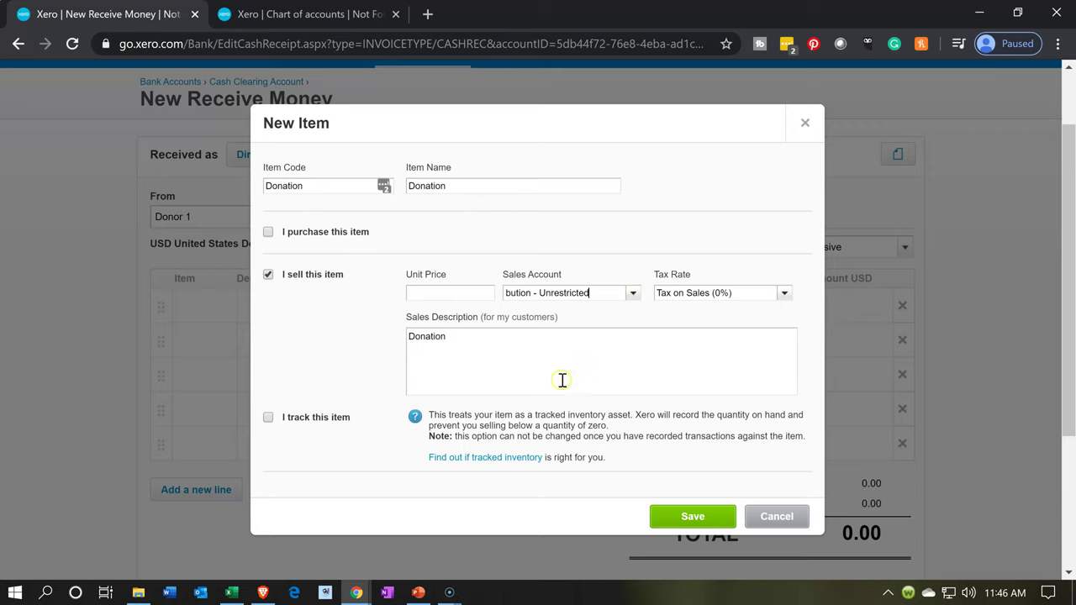
pyautogui.click(534, 370)
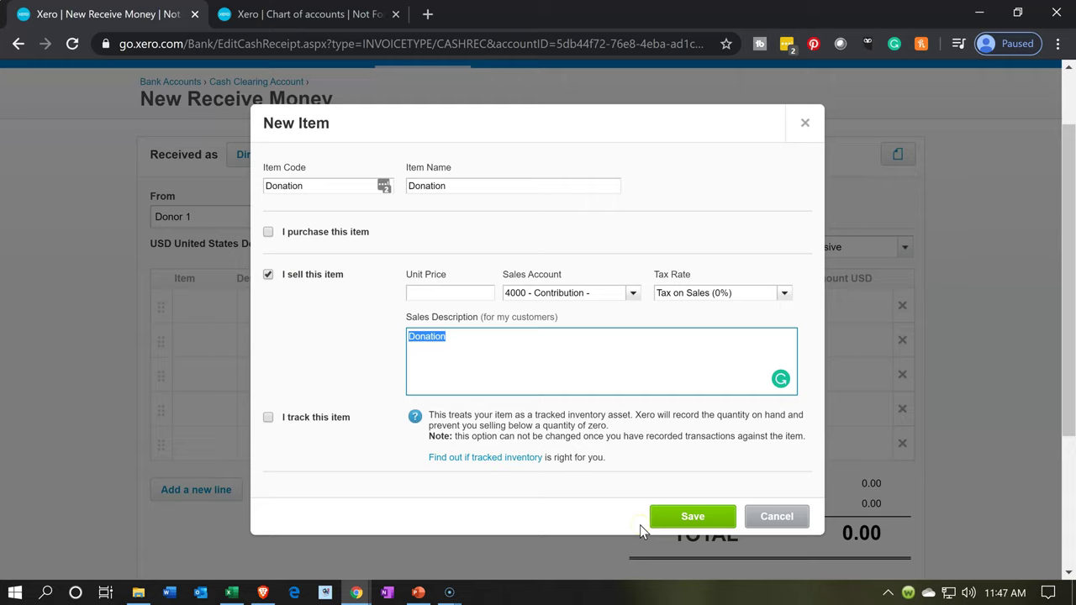
pyautogui.click(670, 522)
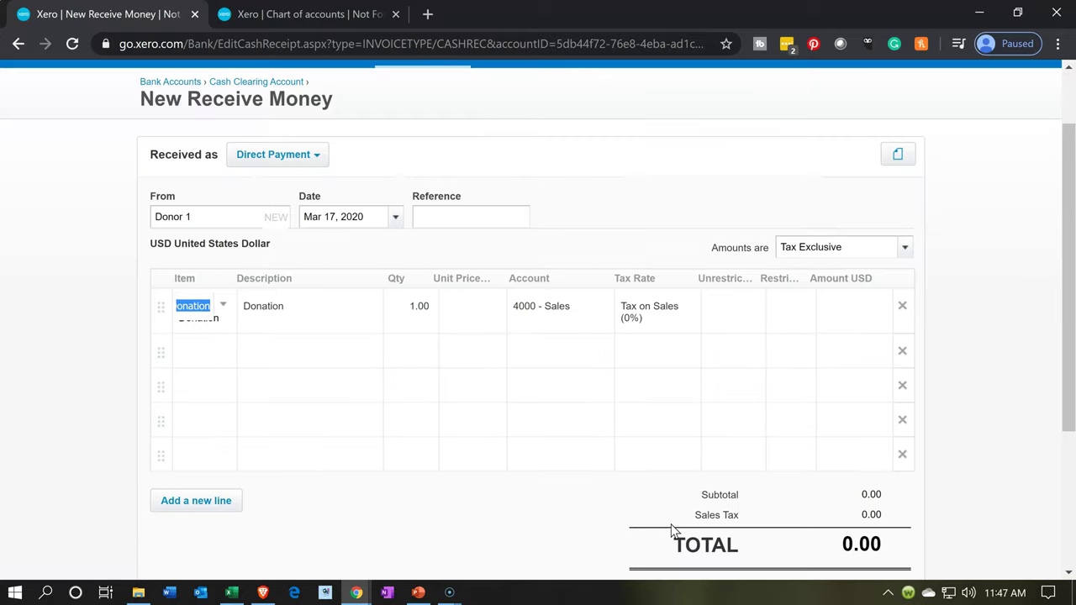
# Enter 35,800 as the Donation line's unit price.
pyautogui.press('Tab')
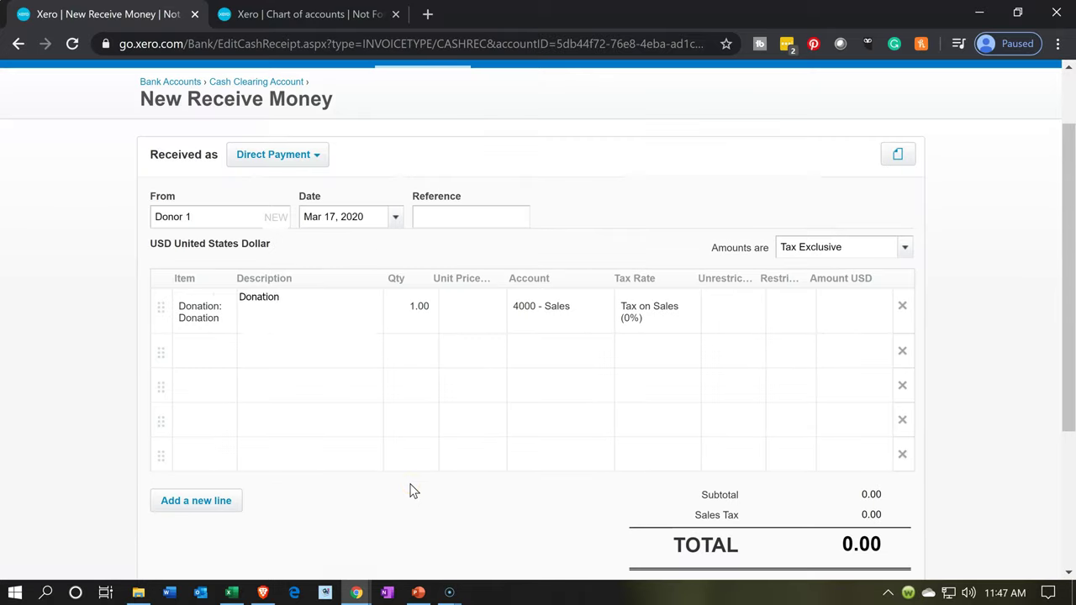
pyautogui.press('Tab')
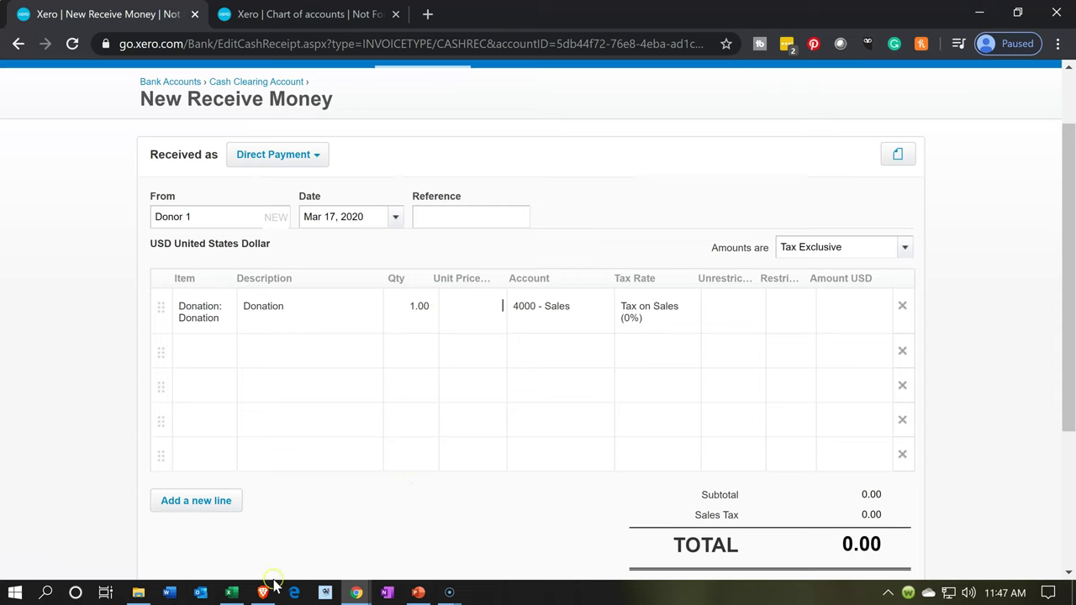
pyautogui.click(232, 596)
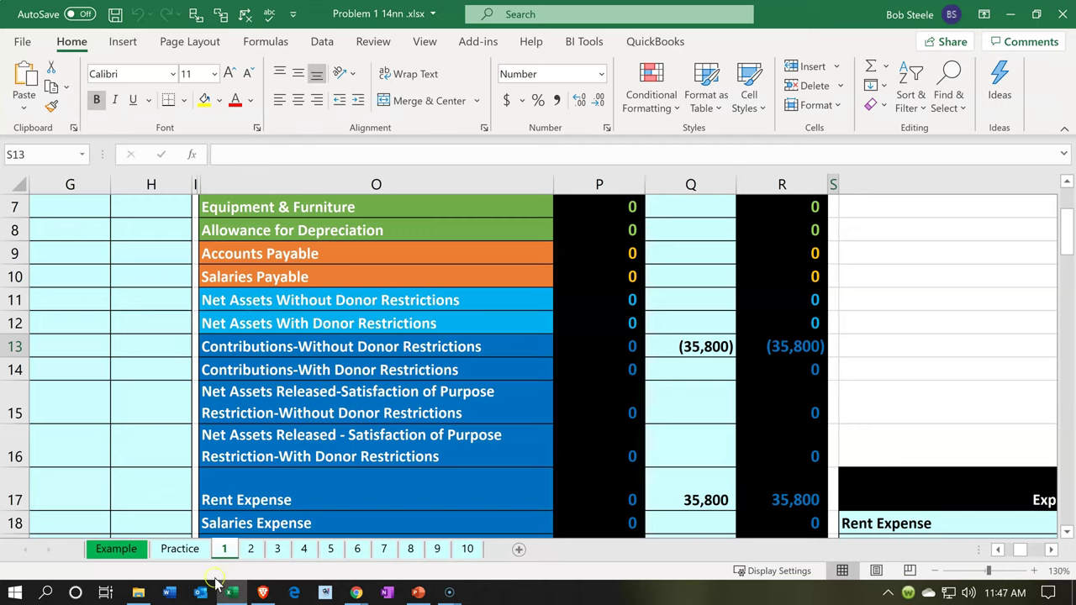
pyautogui.click(356, 593)
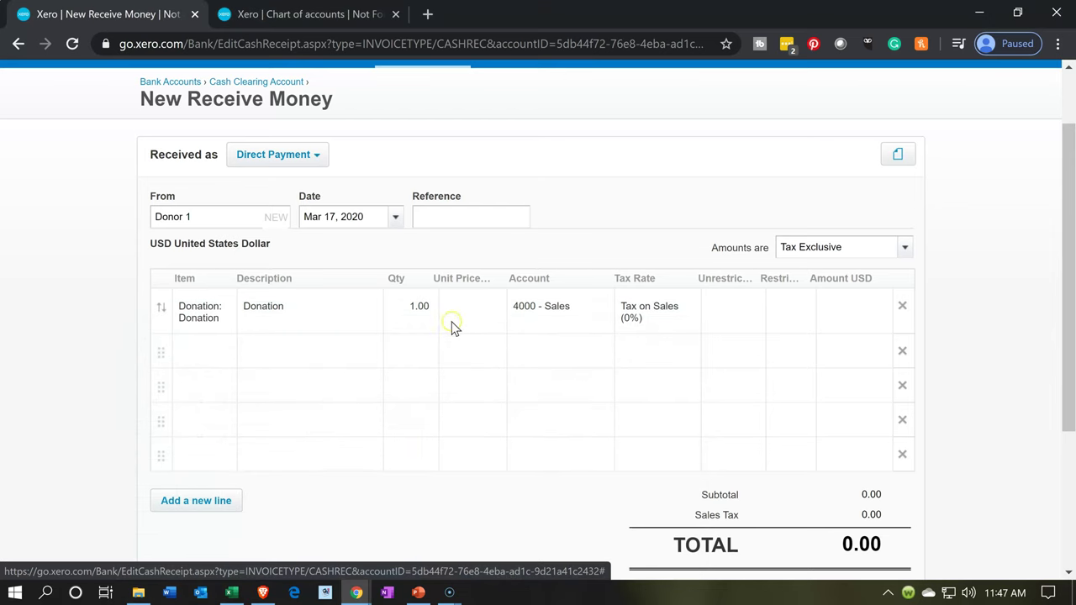
pyautogui.write('35800')
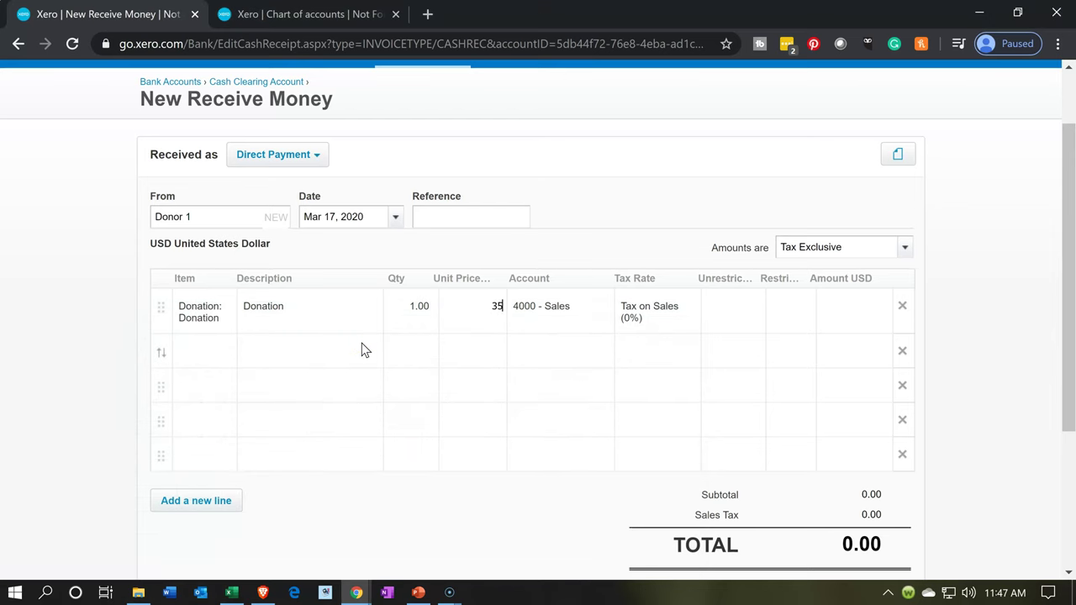
pyautogui.press('Tab')
pyautogui.press('Tab')
pyautogui.press('Tab')
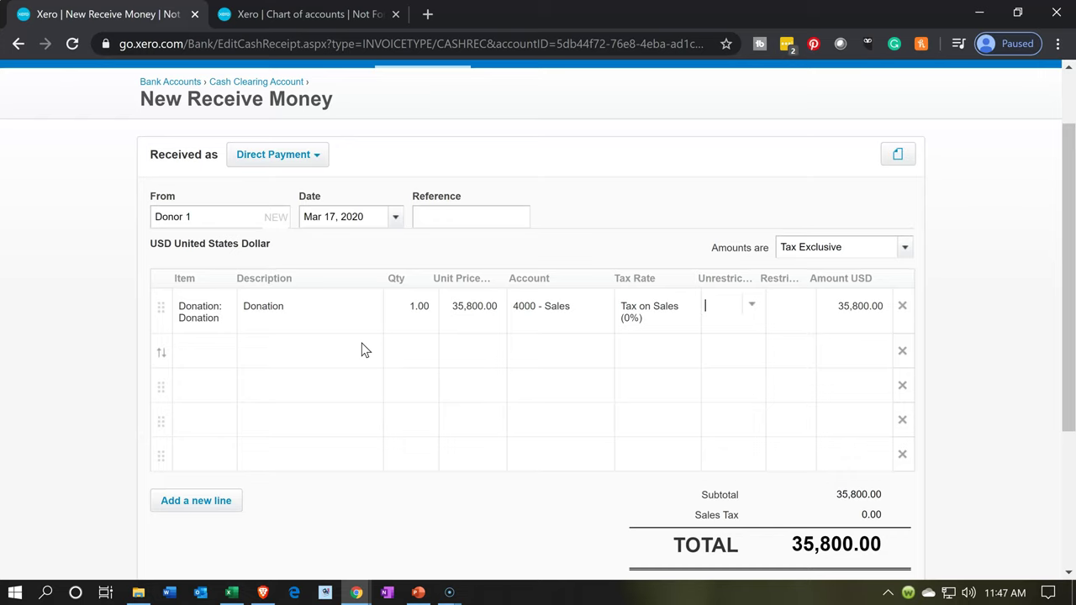
# Tag the Donation line with Unrestricted tracking option Fundraising 20%.
pyautogui.click(752, 306)
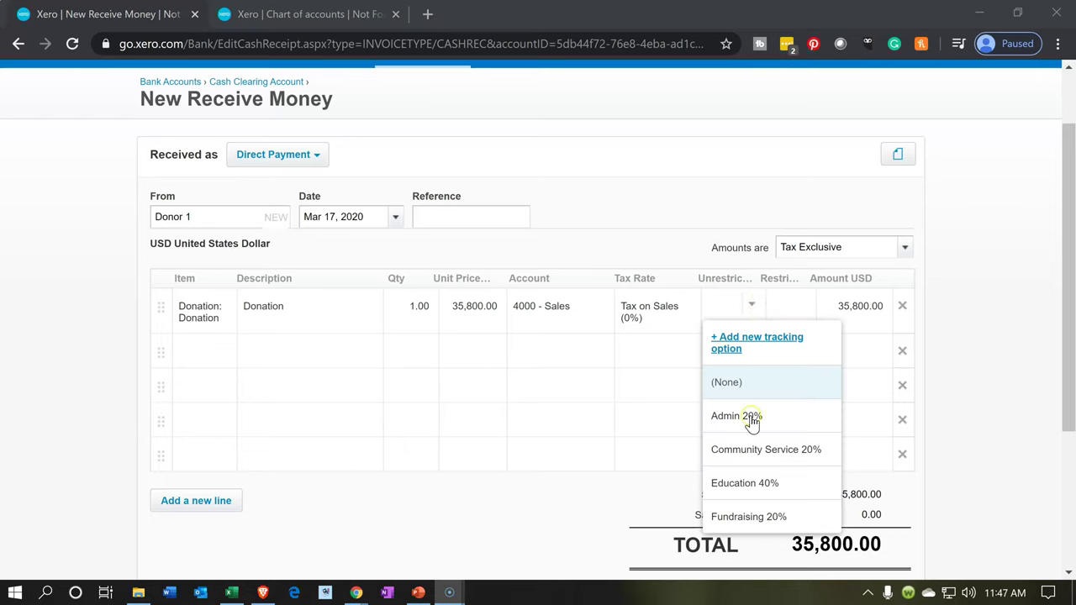
pyautogui.click(760, 518)
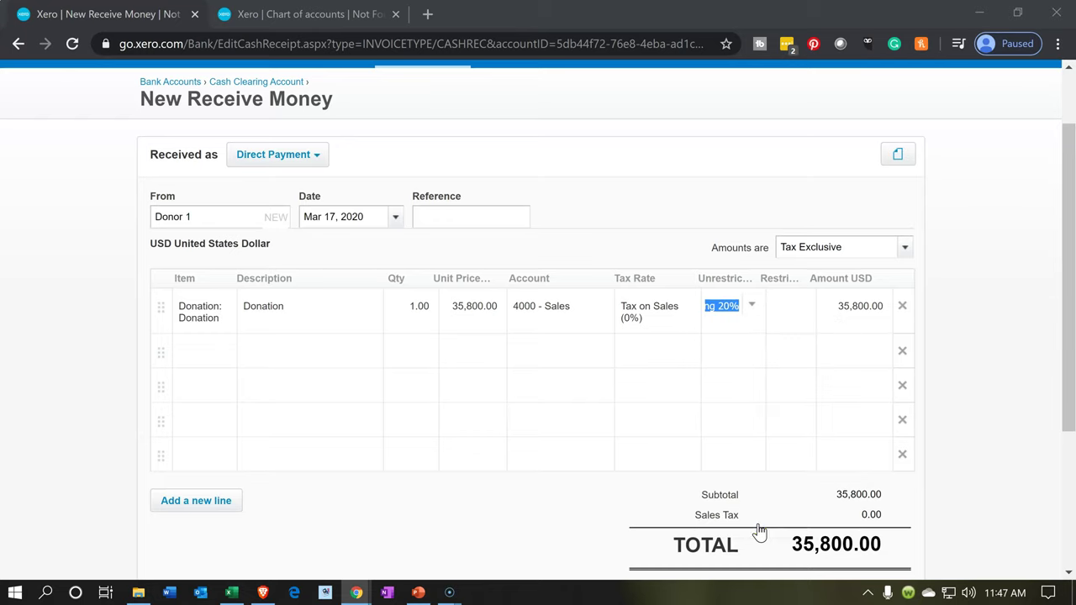
pyautogui.click(747, 297)
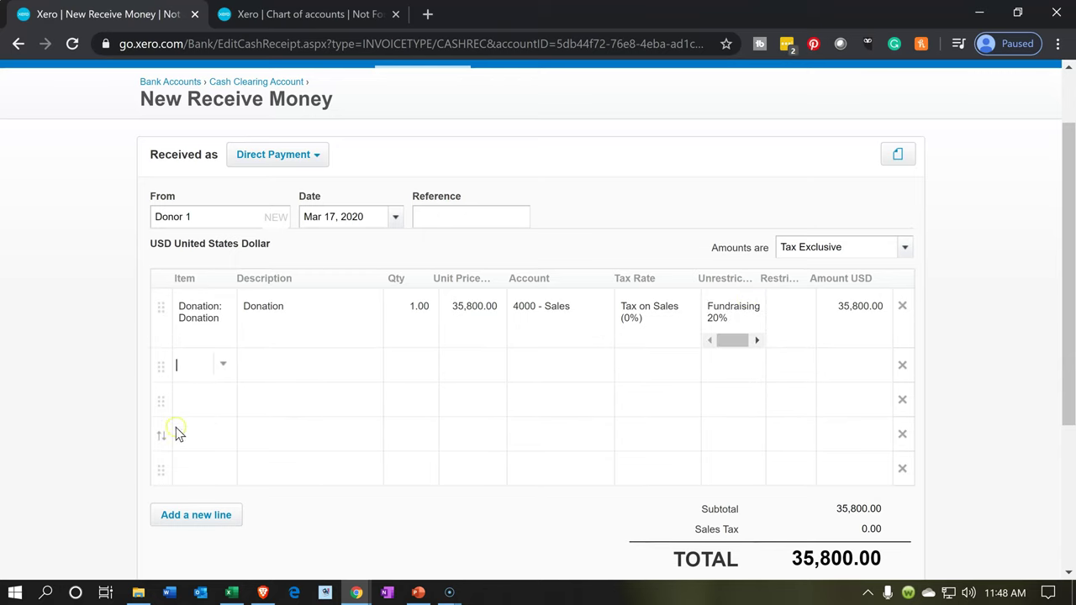
# Change the receipt date from Mar 17, 2020 to Jan 1, 2020.
pyautogui.scroll(1, 111, 435)
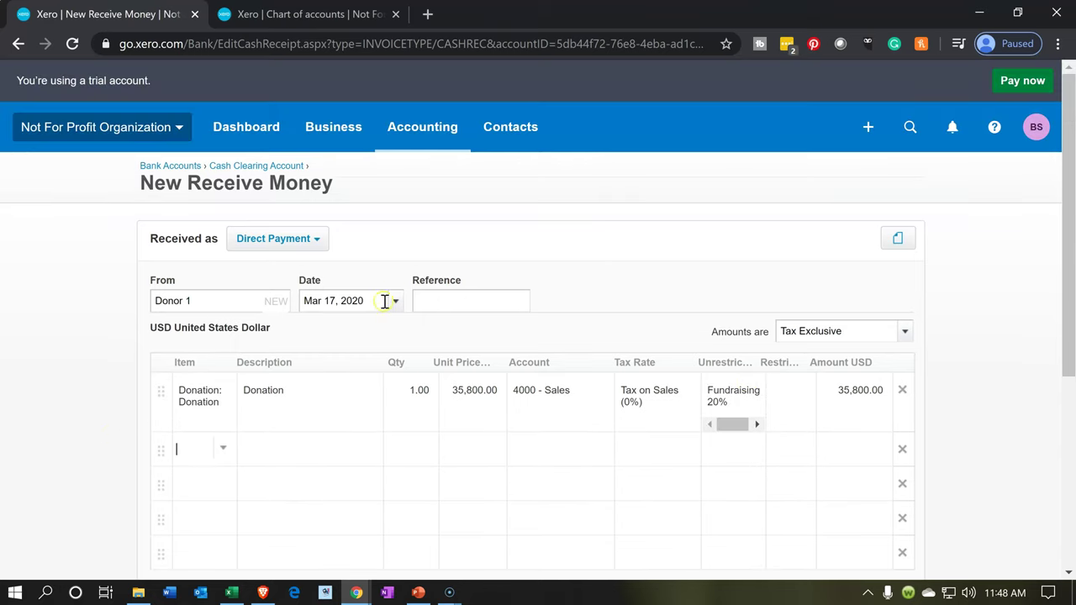
pyautogui.click(110, 275)
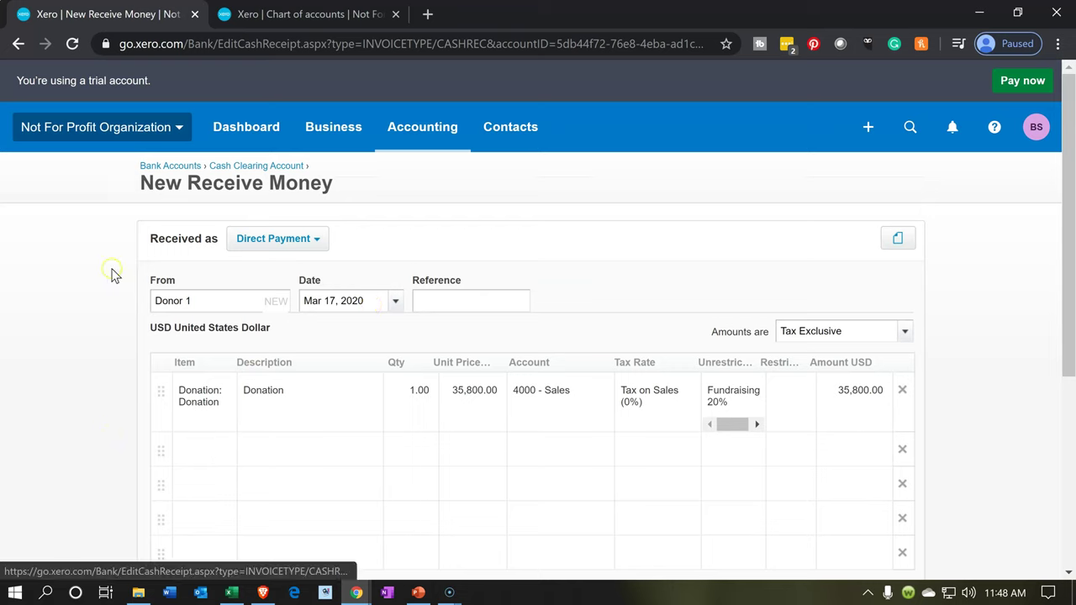
pyautogui.click(394, 303)
pyautogui.click(316, 303)
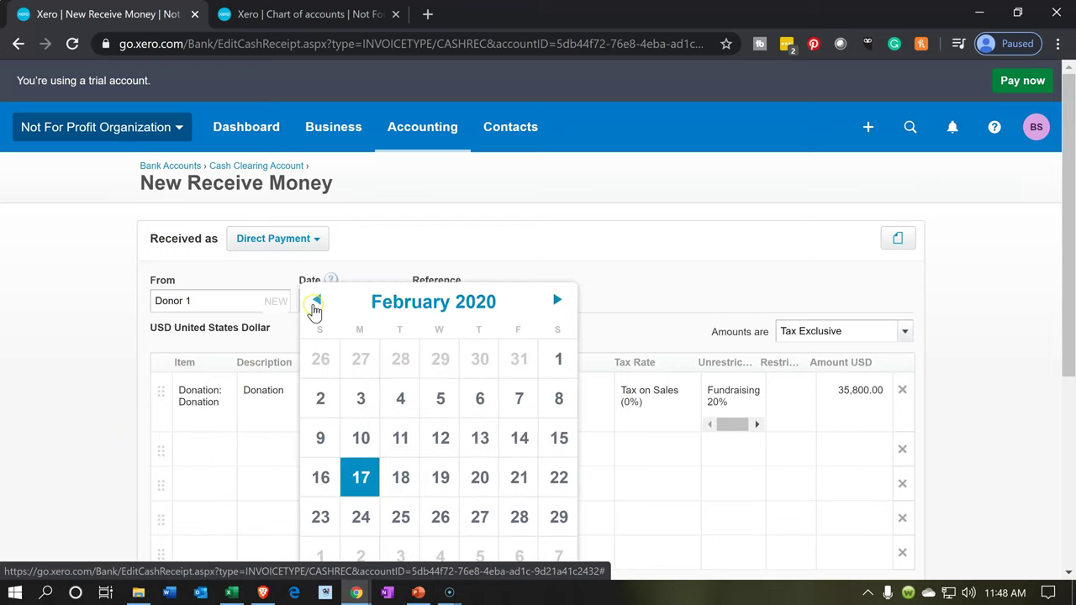
pyautogui.click(316, 303)
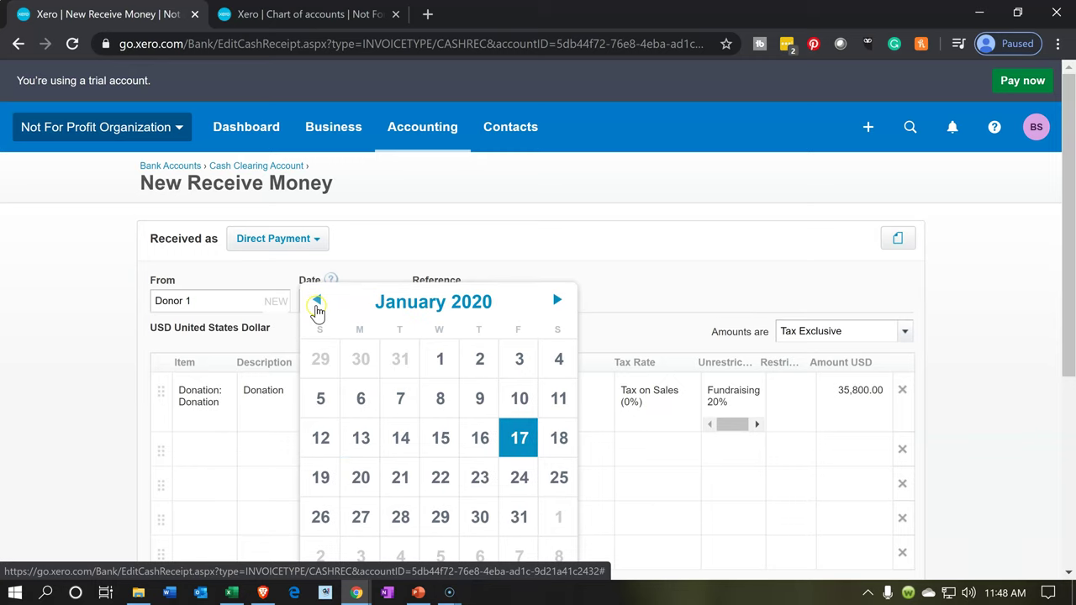
pyautogui.click(425, 368)
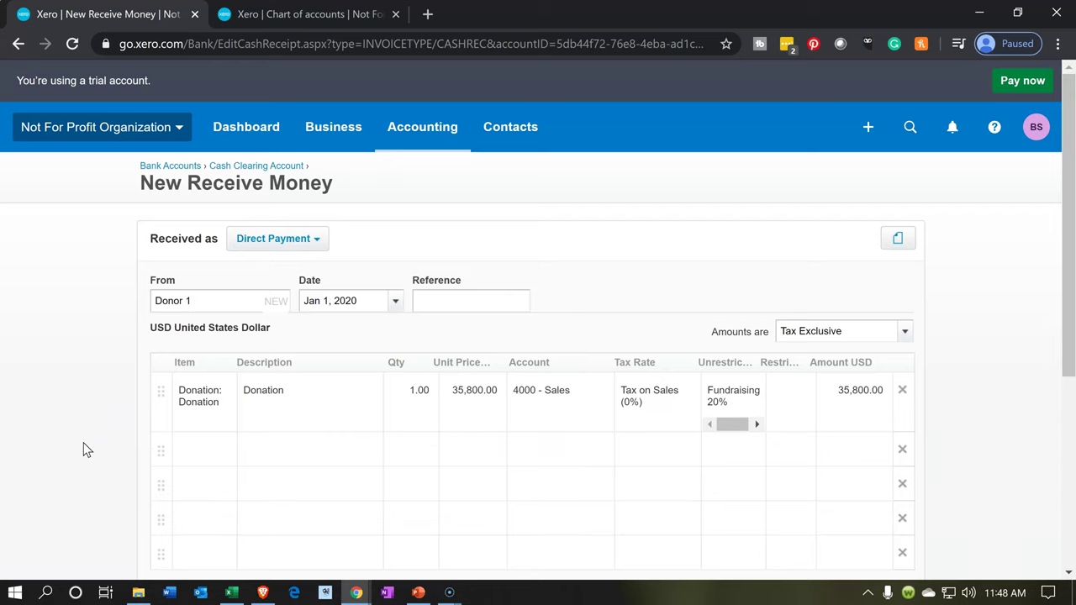
pyautogui.scroll(-1, 83, 450)
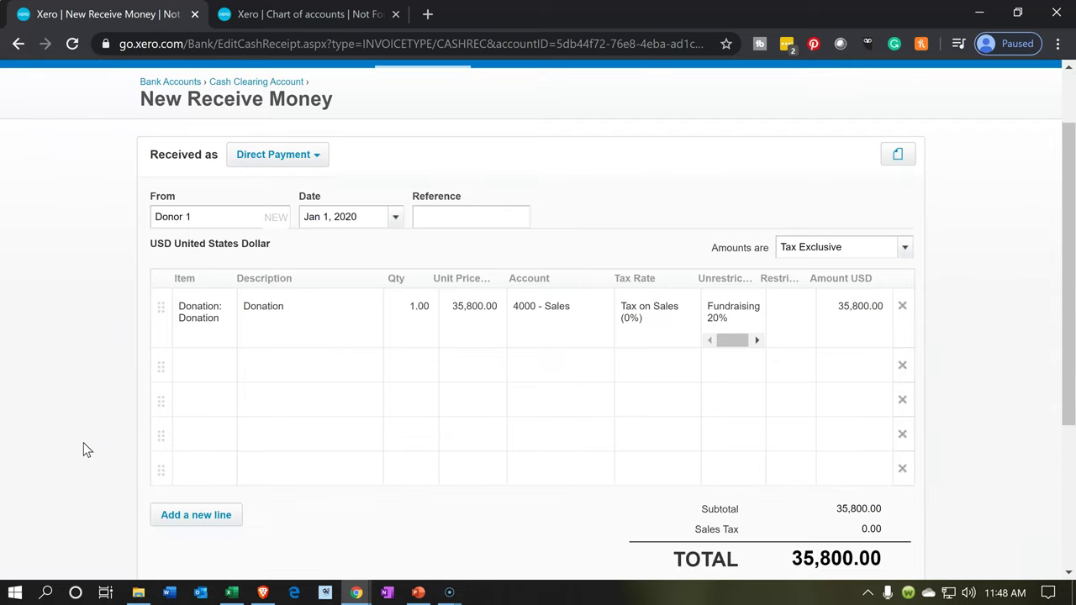
pyautogui.scroll(-1, 84, 450)
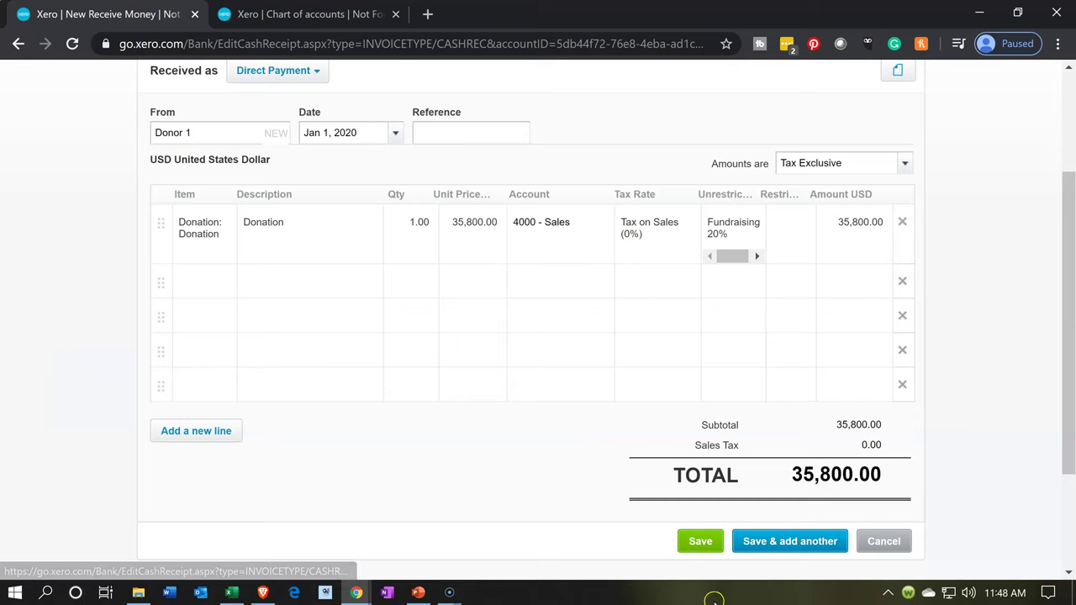
# Save the 35,800.00 receipt dated 1/01/2020, then return to the Chart of accounts.
pyautogui.click(711, 549)
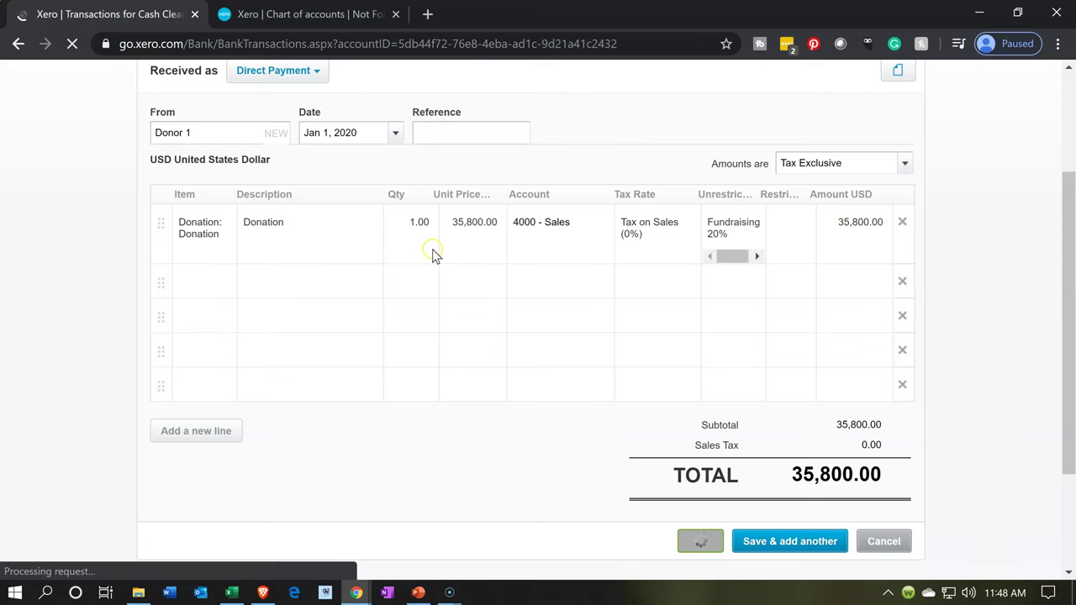
pyautogui.click(317, 15)
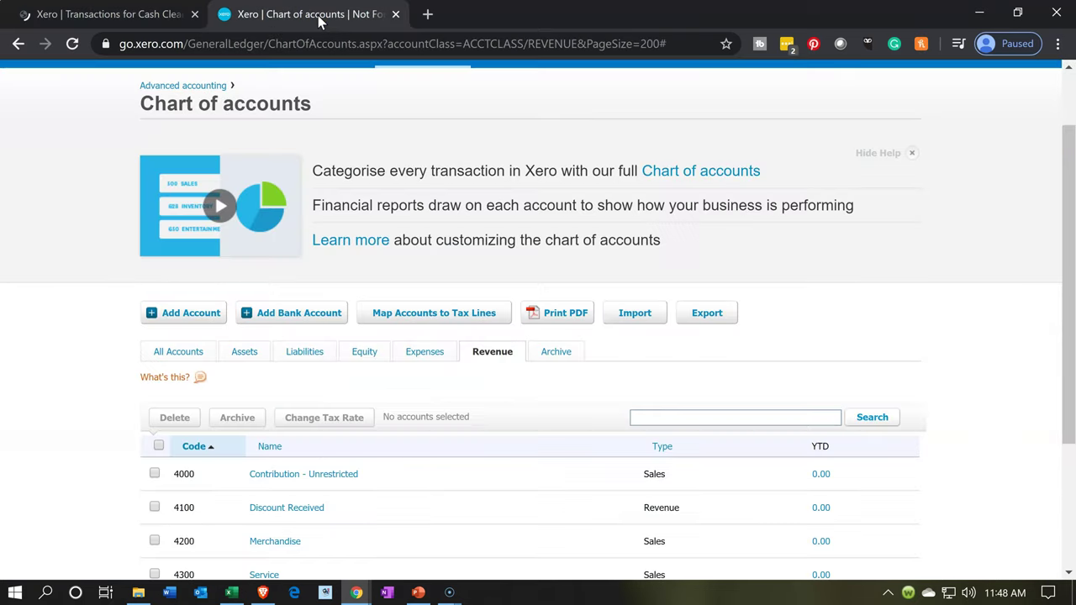
pyautogui.scroll(1, 29, 362)
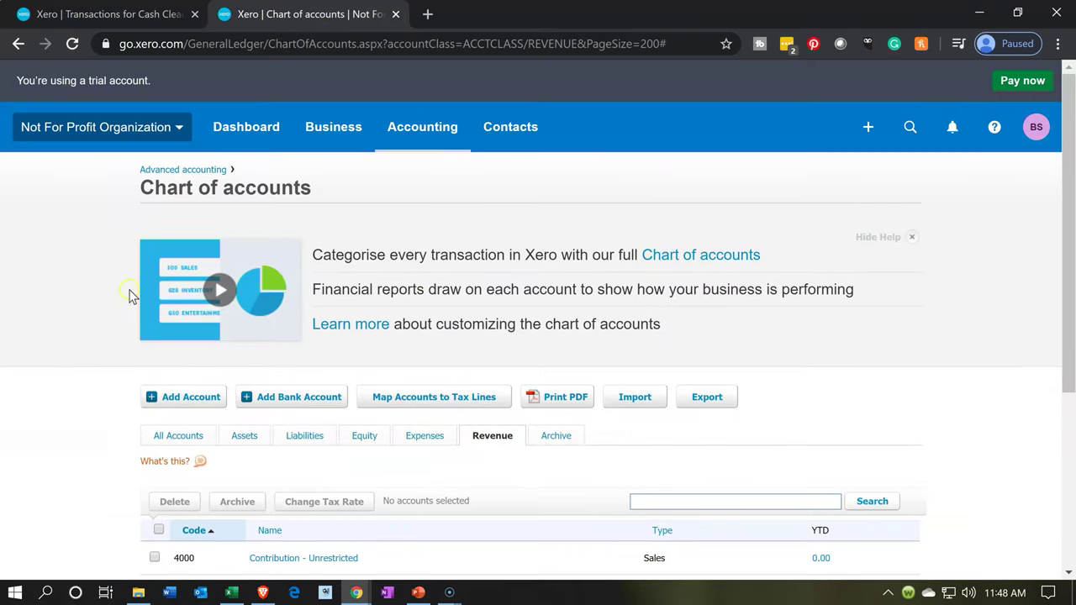
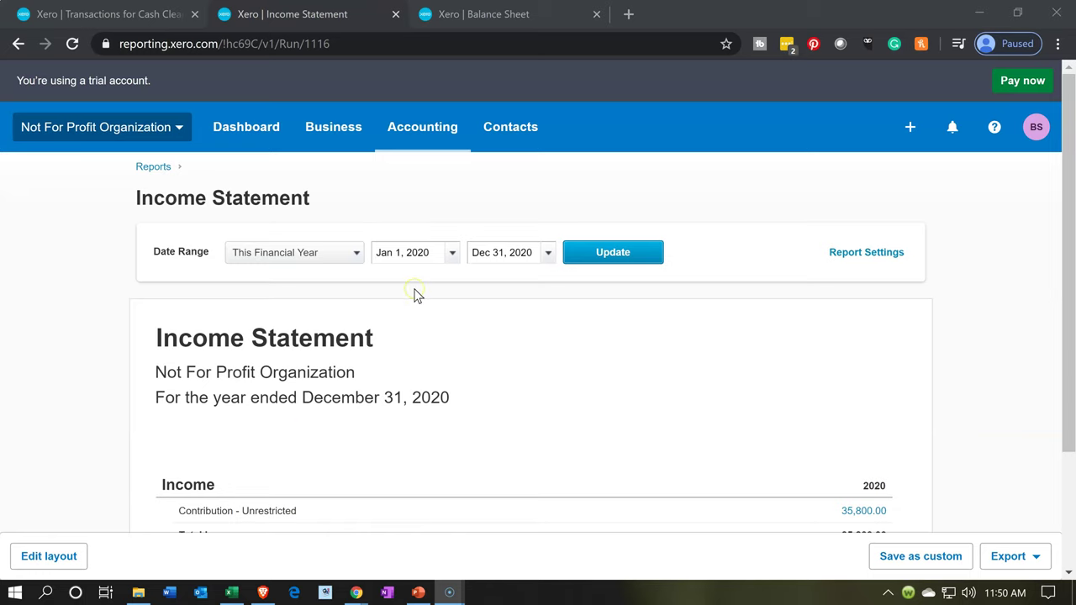
# Review the Income Statement, then view the January 31, 2020 Balance Sheet's 35,800.00 balances.
pyautogui.scroll(-1, 418, 296)
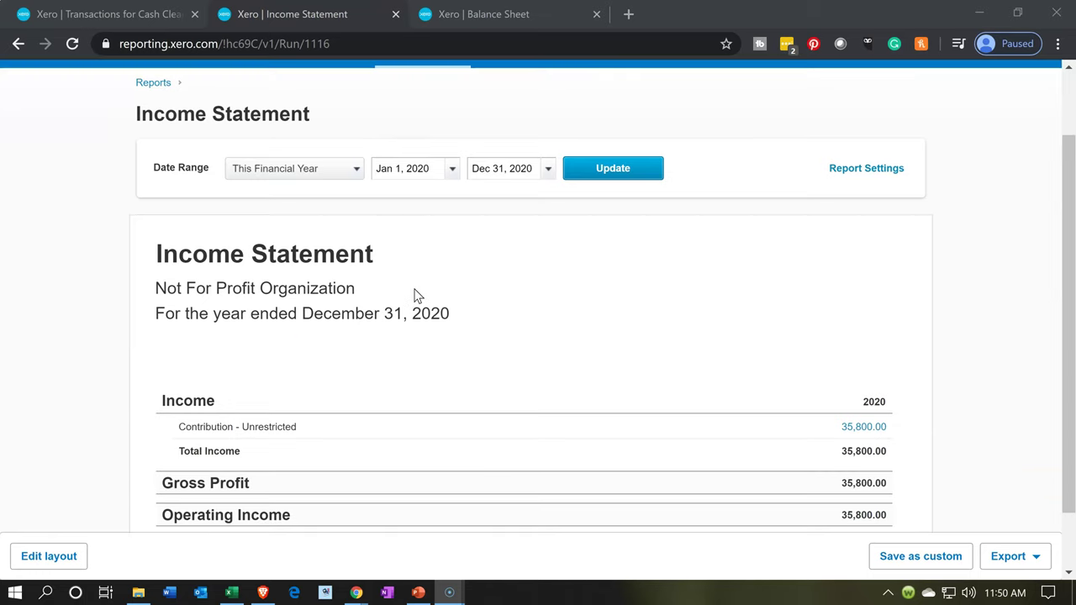
pyautogui.scroll(-1, 418, 296)
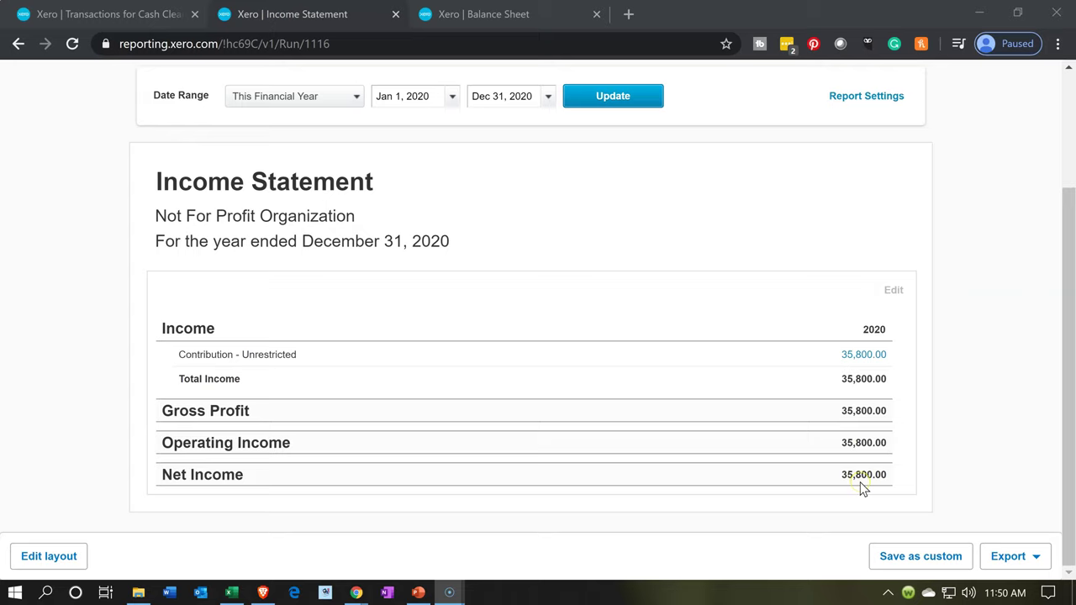
pyautogui.click(523, 14)
pyautogui.scroll(-3, 465, 387)
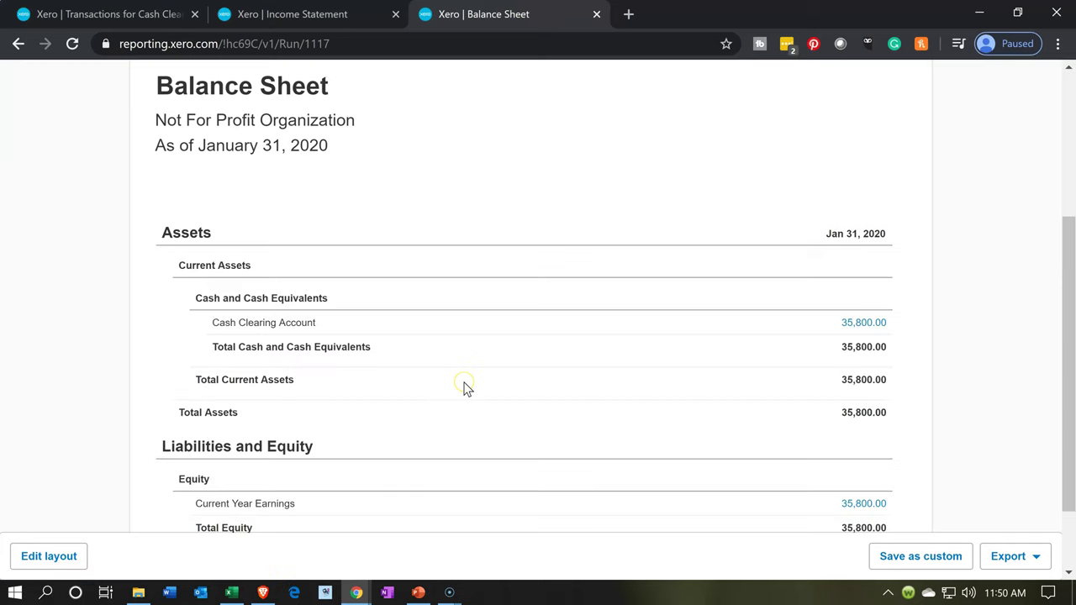
pyautogui.scroll(-1, 465, 388)
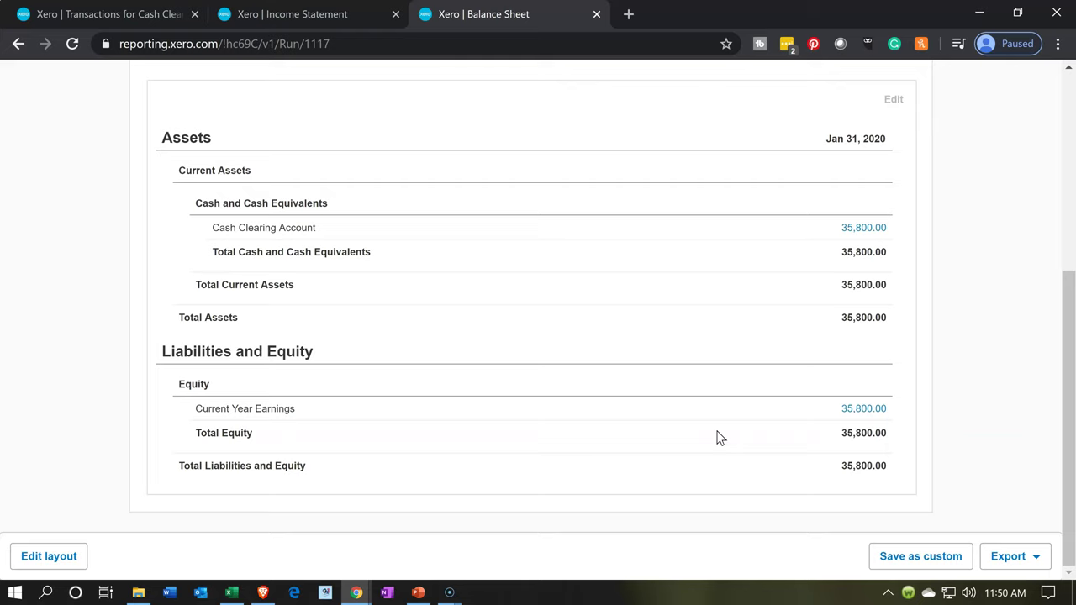
pyautogui.scroll(4, 719, 437)
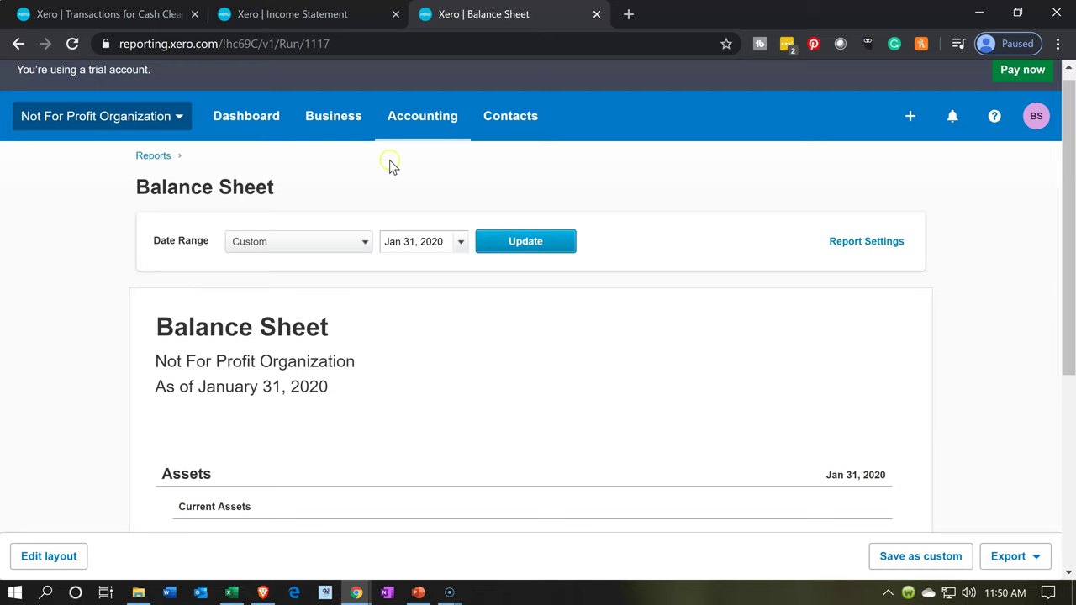
pyautogui.click(308, 14)
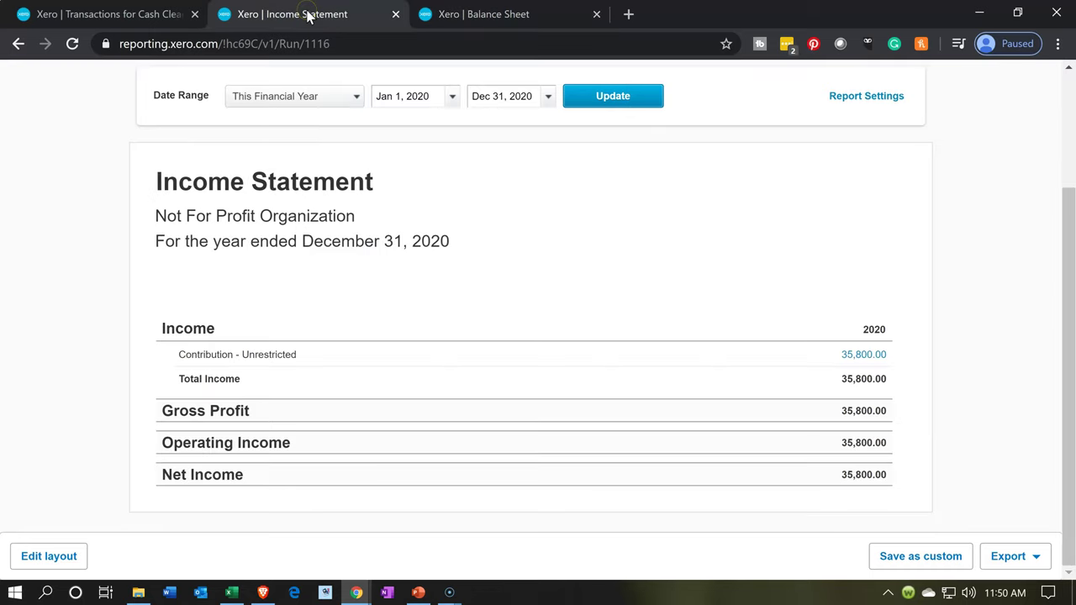
pyautogui.click(436, 16)
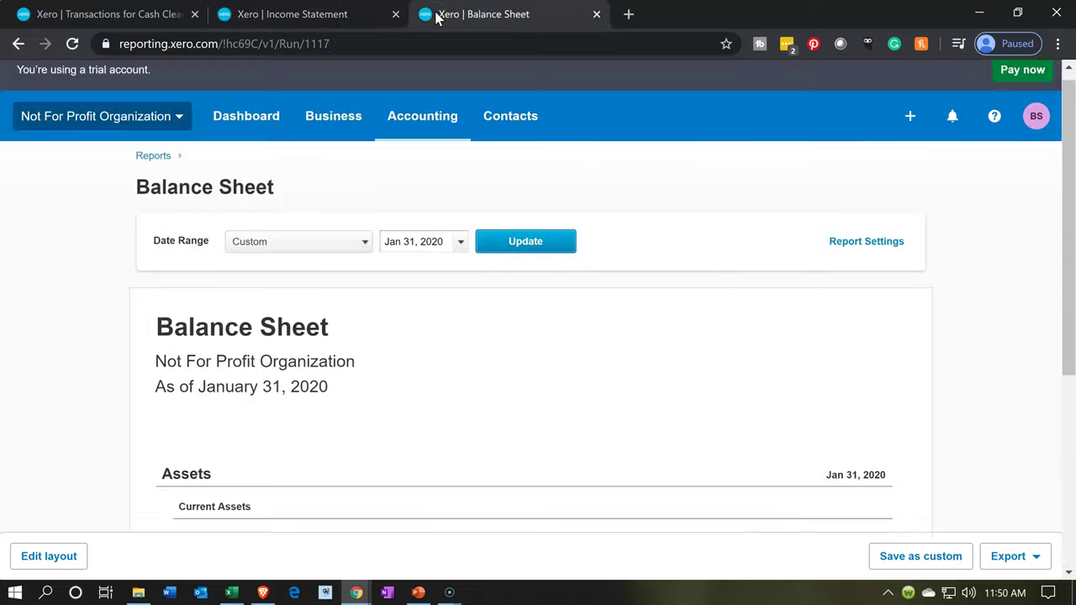
pyautogui.scroll(-3, 404, 300)
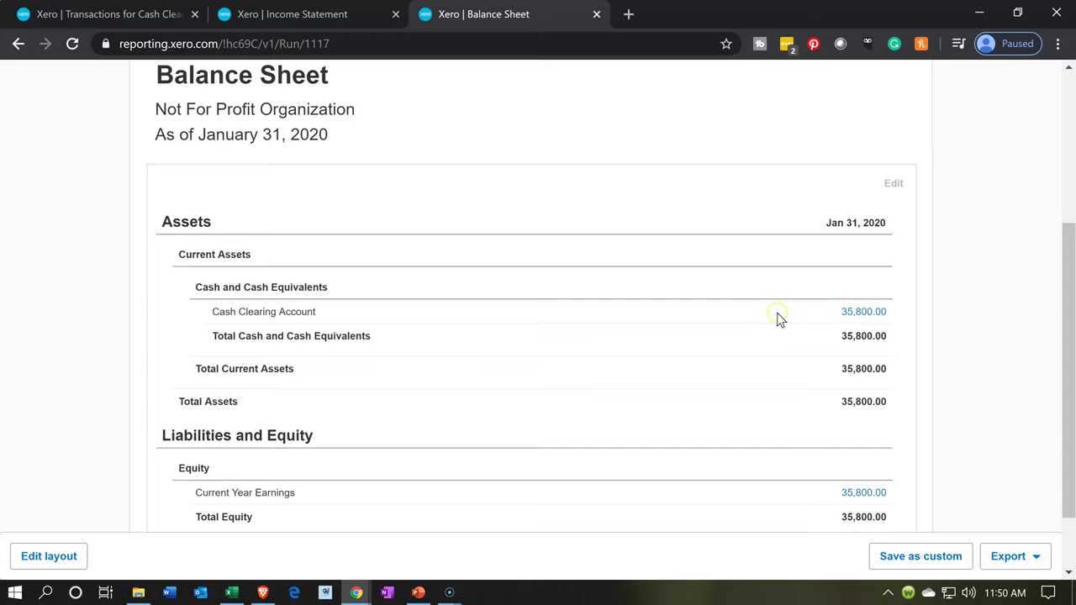
# Duplicate the Income Statement tab and return to the original.
pyautogui.click(276, 15)
pyautogui.rightClick(276, 14)
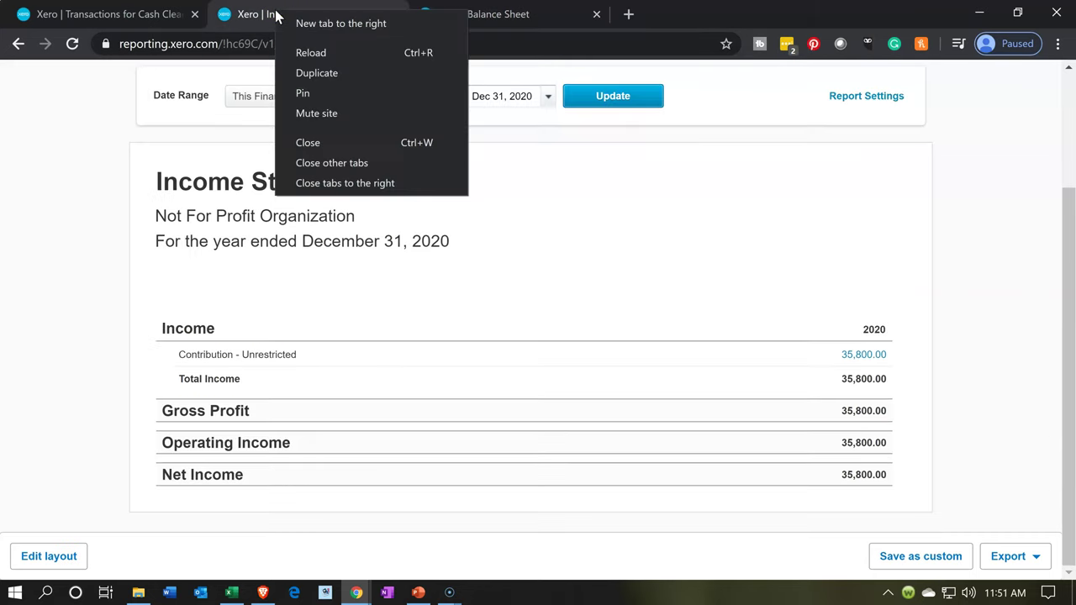
pyautogui.click(294, 73)
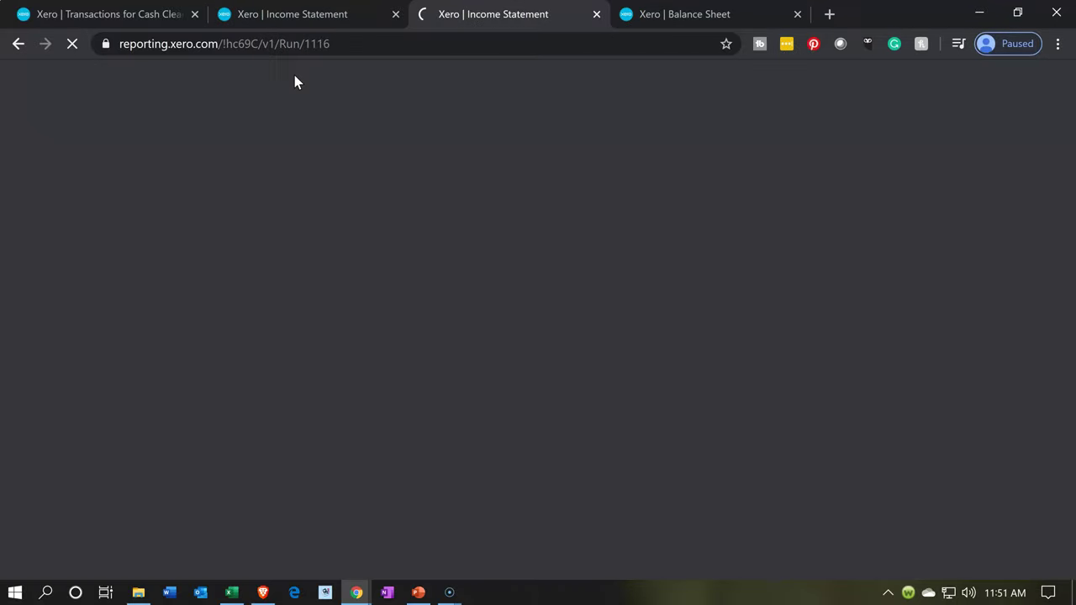
pyautogui.click(320, 18)
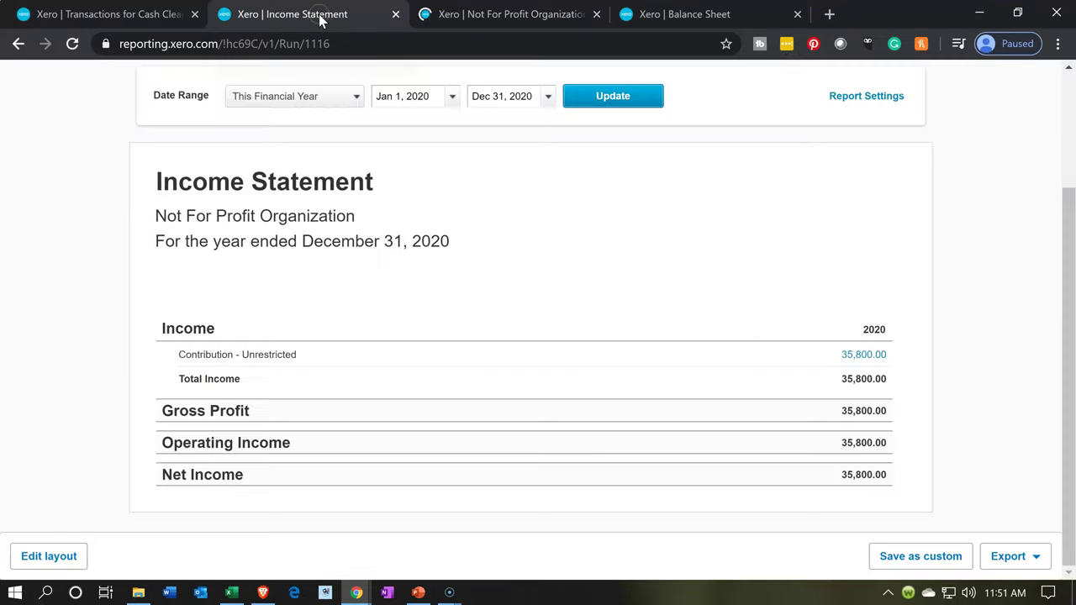
# Open the Income by Contact report from Accounting > Reports.
pyautogui.scroll(1, 376, 263)
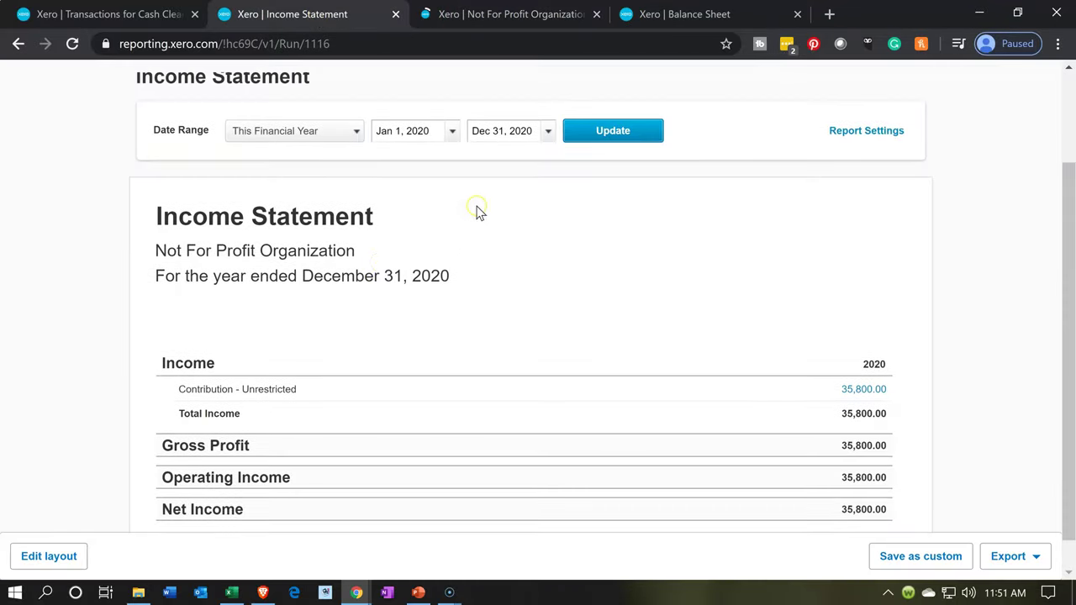
pyautogui.scroll(3, 476, 211)
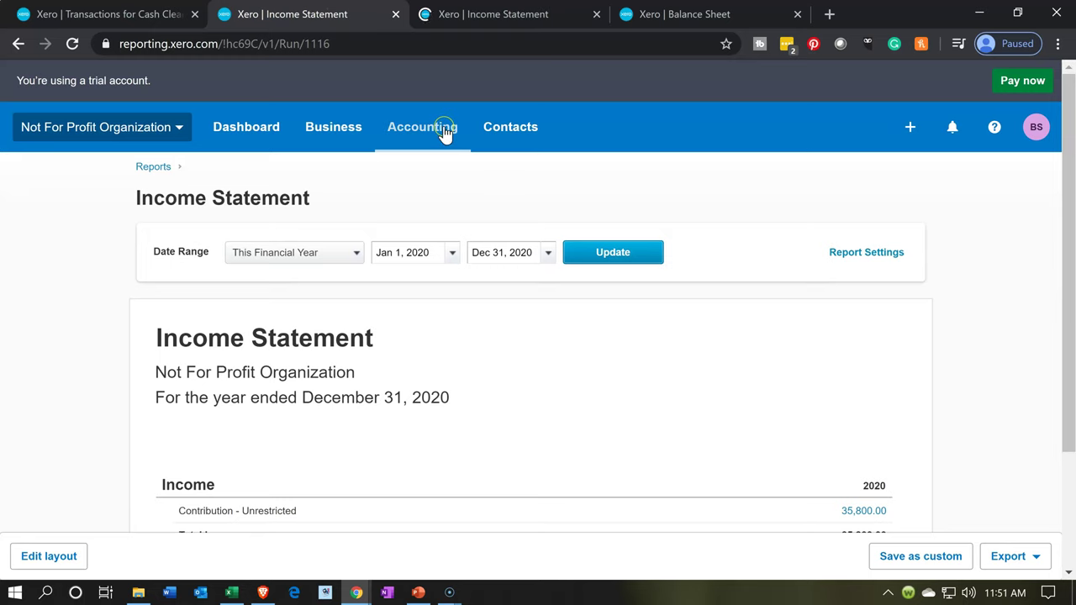
pyautogui.click(445, 134)
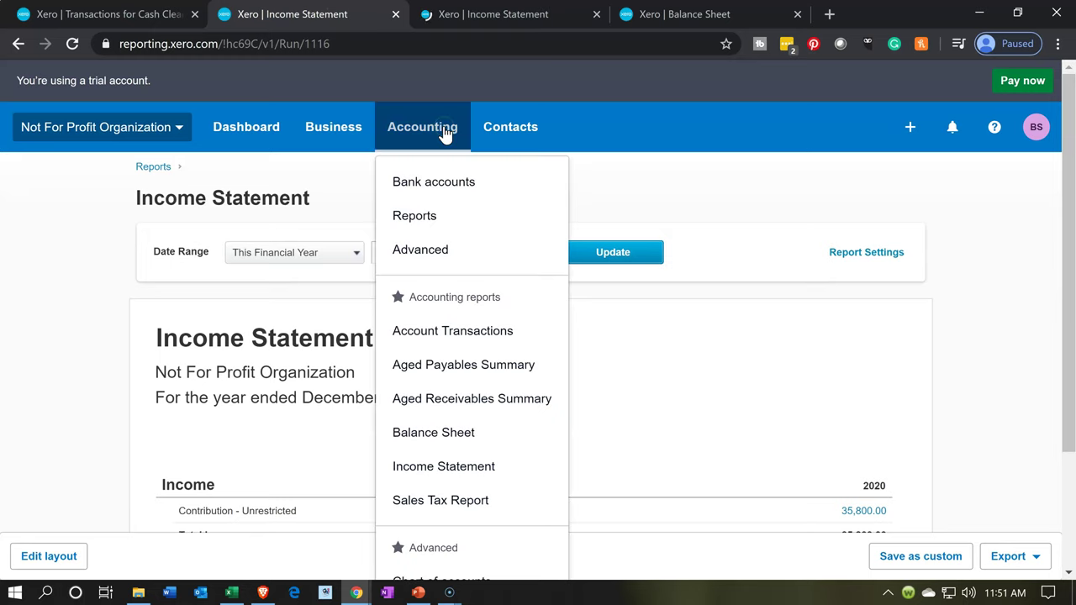
pyautogui.click(420, 215)
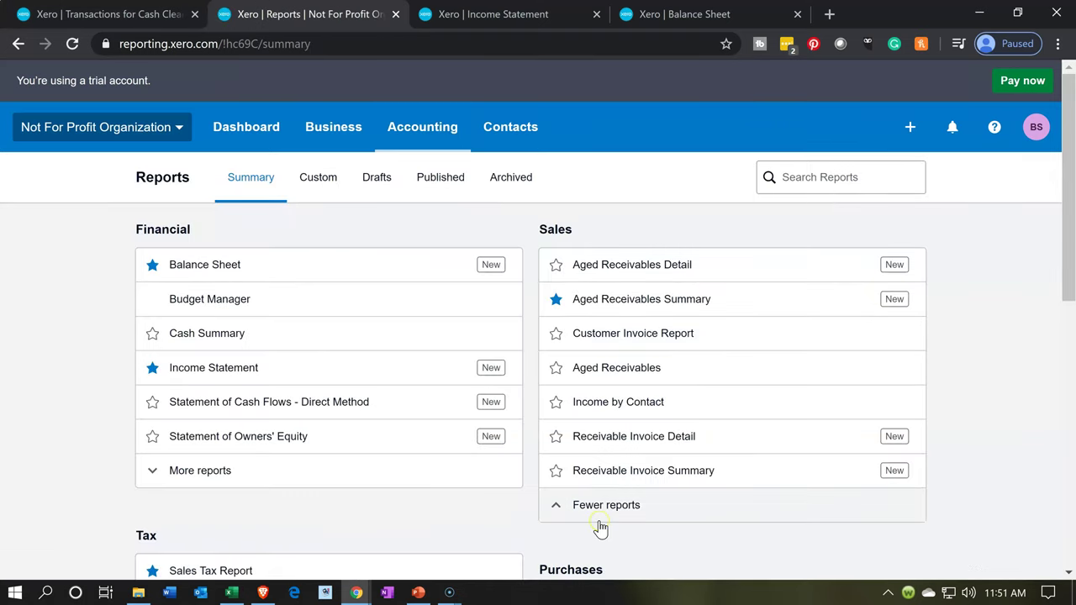
pyautogui.click(612, 418)
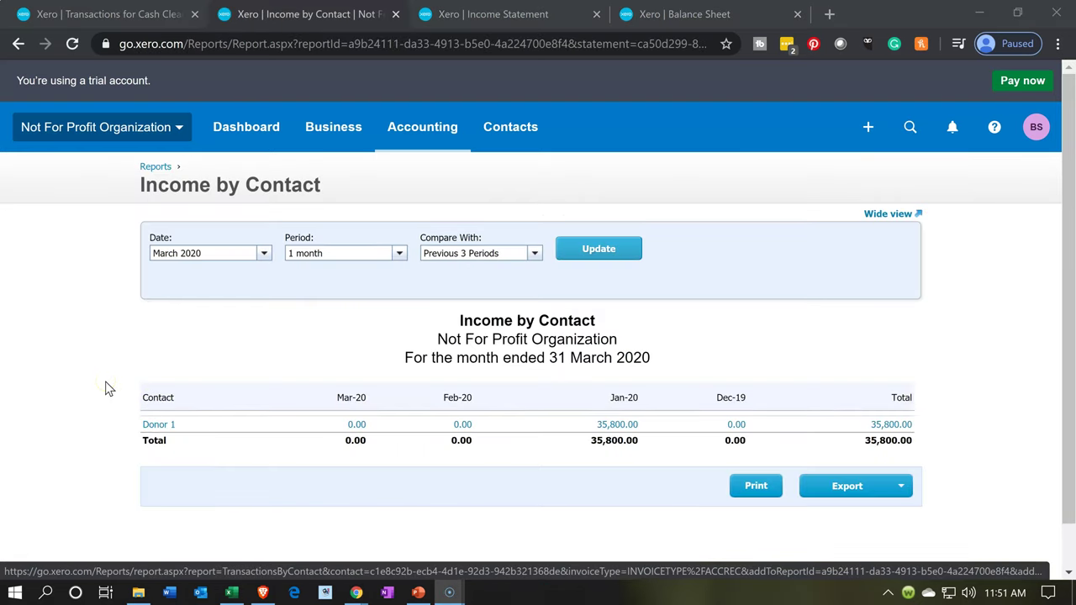
# Drill into Donor 1's Jan-20 35,800.00 amount to list its Cash Received entry.
pyautogui.click(145, 430)
pyautogui.click(436, 417)
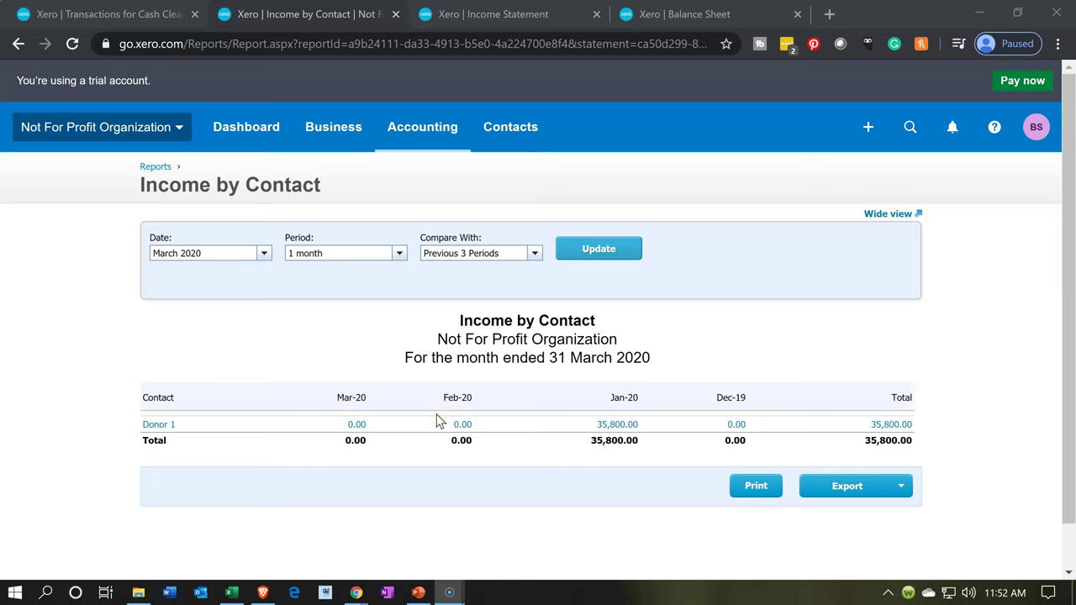
pyautogui.click(613, 424)
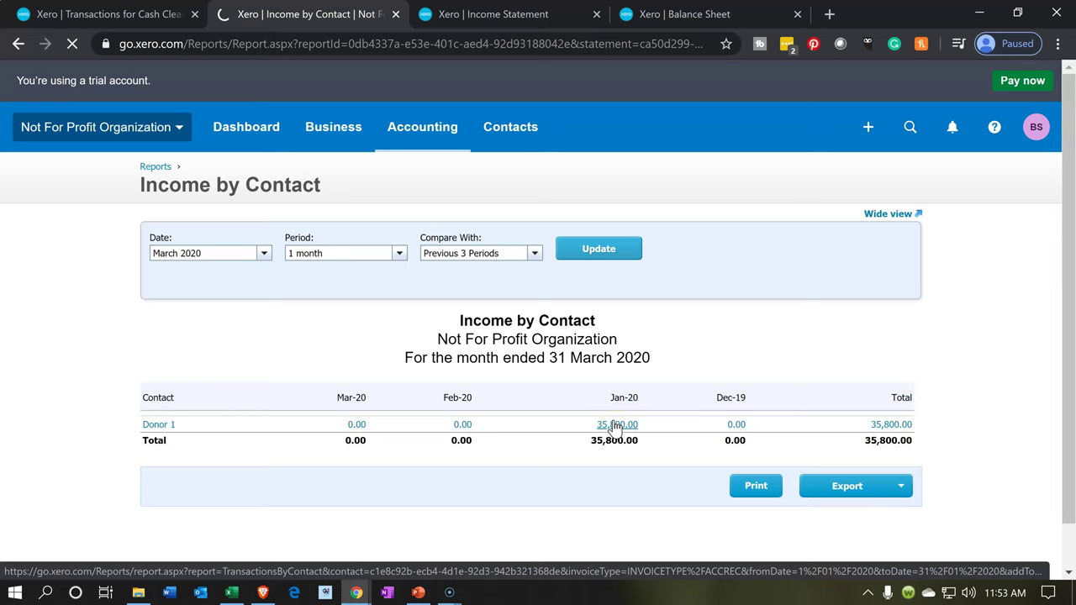
pyautogui.click(371, 443)
pyautogui.click(366, 445)
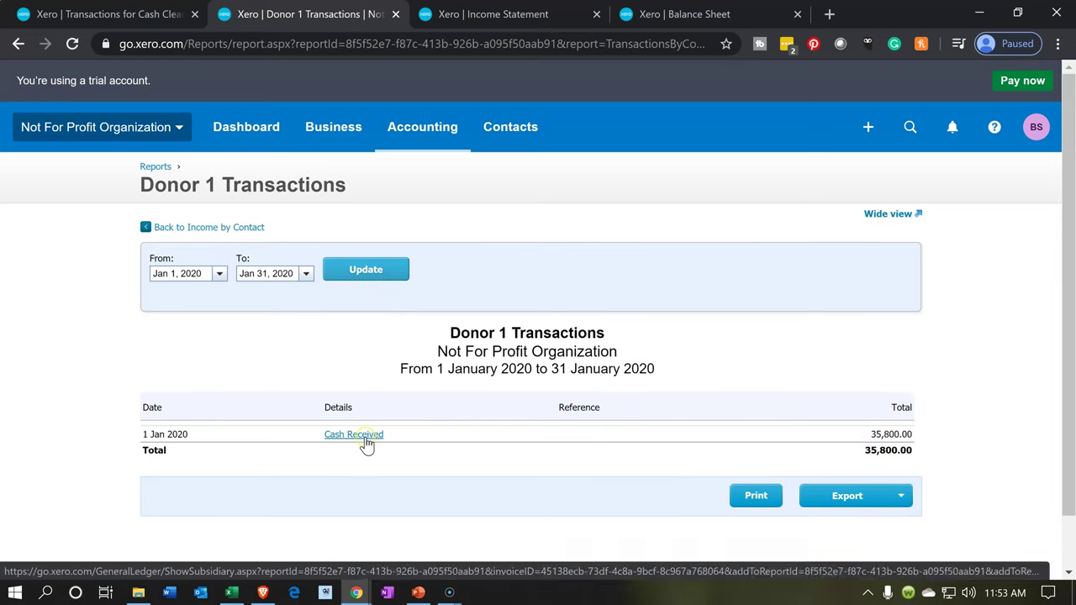
# Open the 35,800.00 Cash Received donation transaction.
pyautogui.click(367, 444)
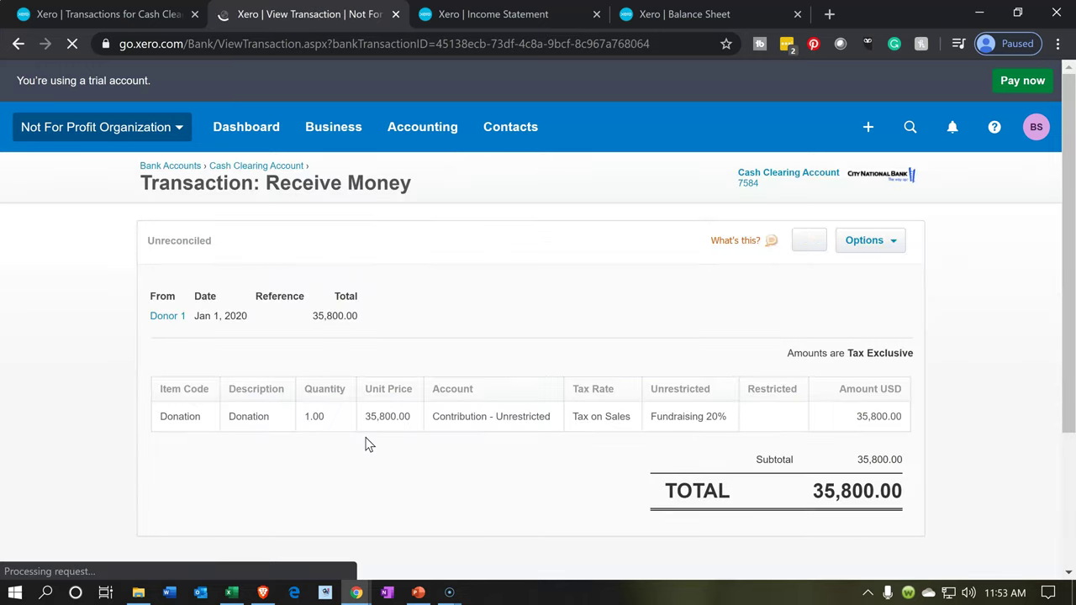
pyautogui.click(424, 437)
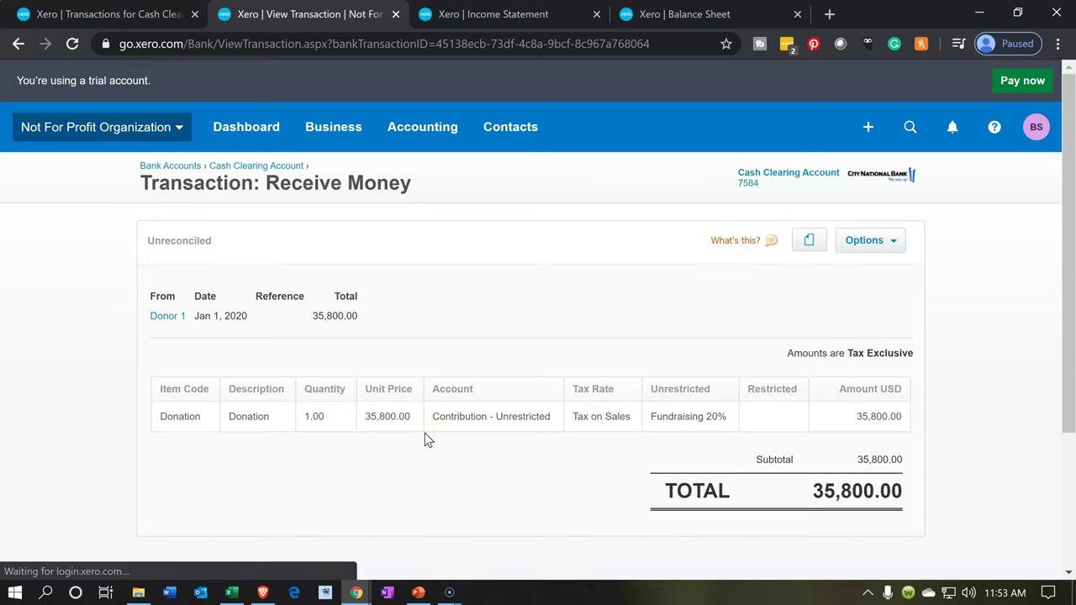
pyautogui.scroll(-2, 425, 438)
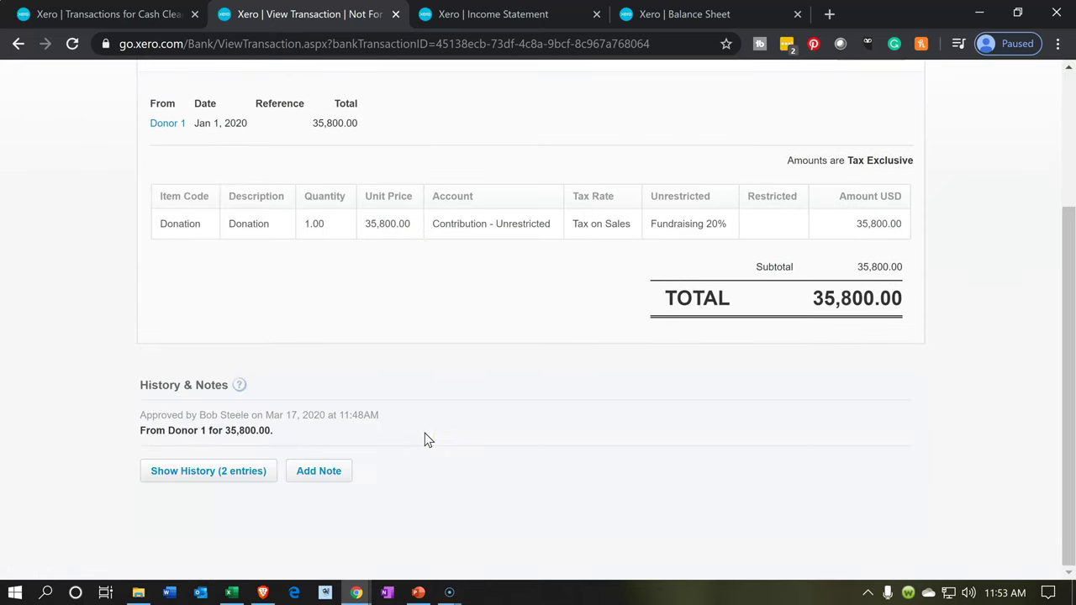
pyautogui.scroll(2, 425, 433)
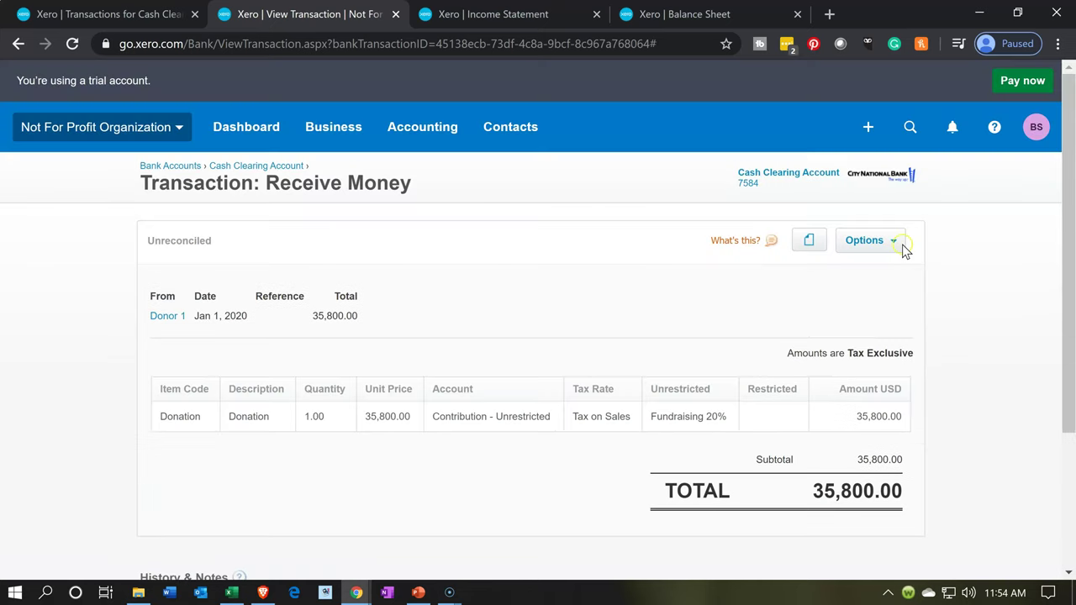
# Download the transaction's receipt as an Unbranded PDF.
pyautogui.click(887, 241)
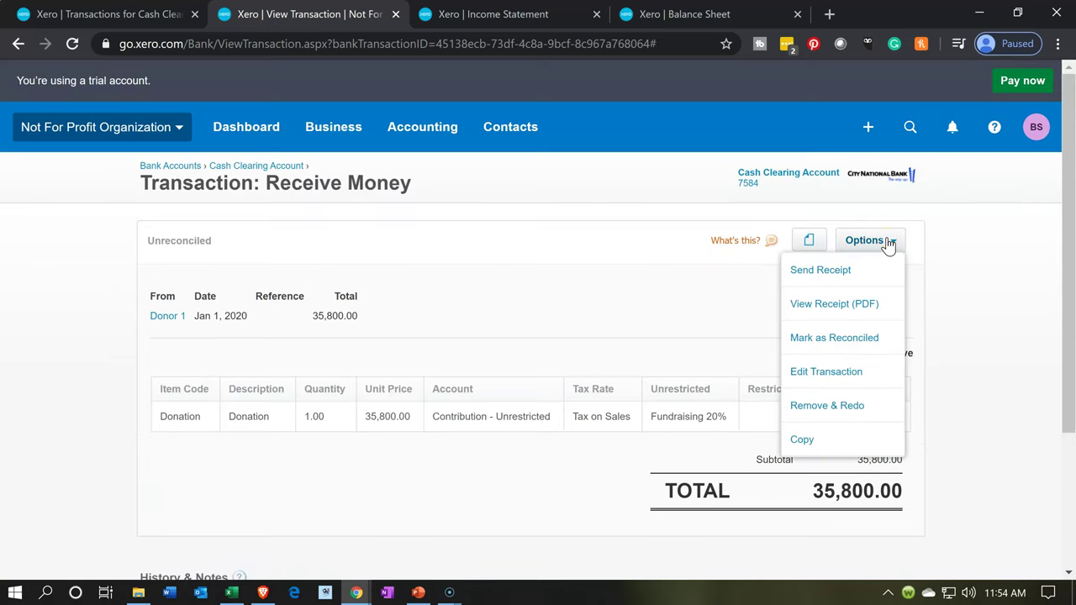
pyautogui.click(885, 408)
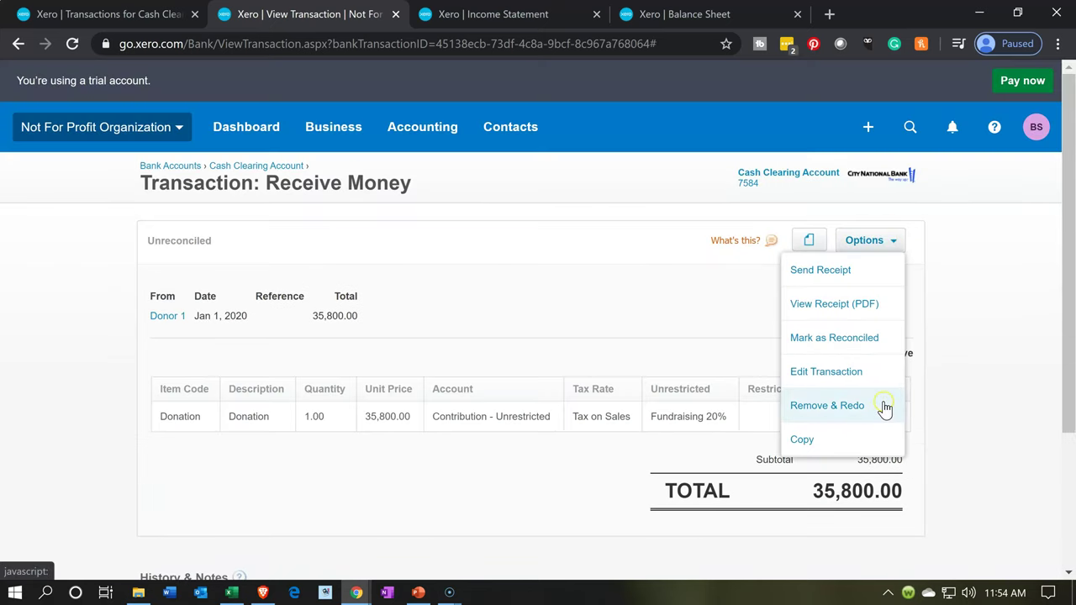
pyautogui.click(879, 304)
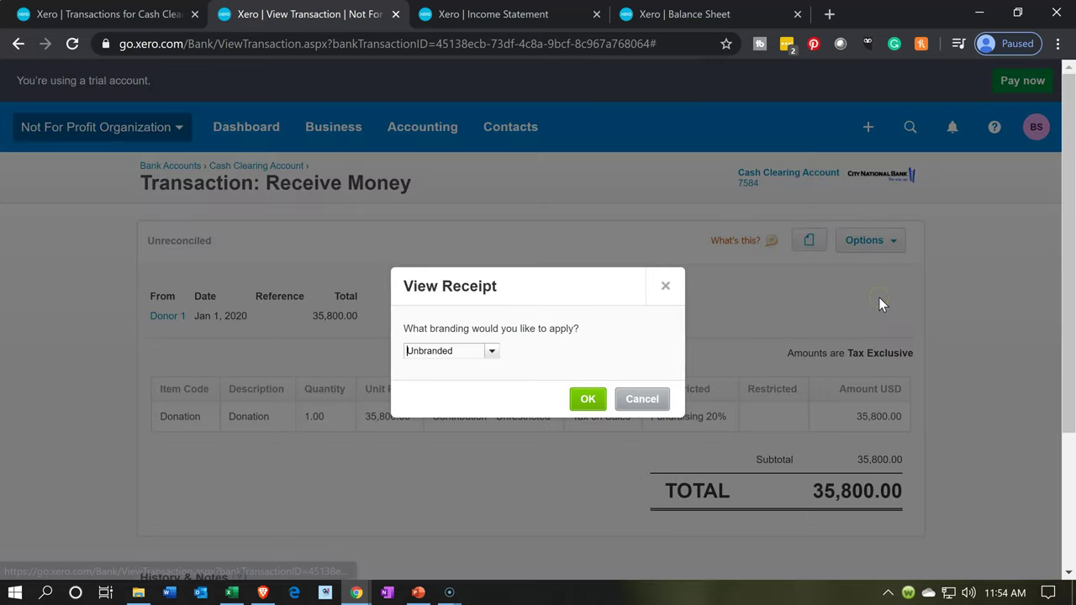
pyautogui.click(592, 399)
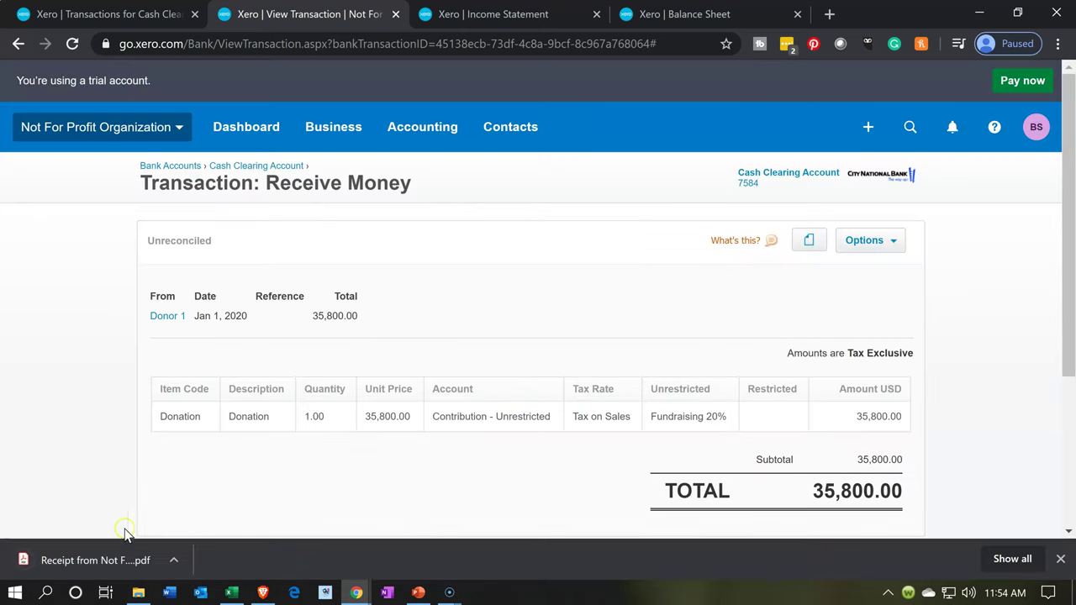
pyautogui.click(109, 561)
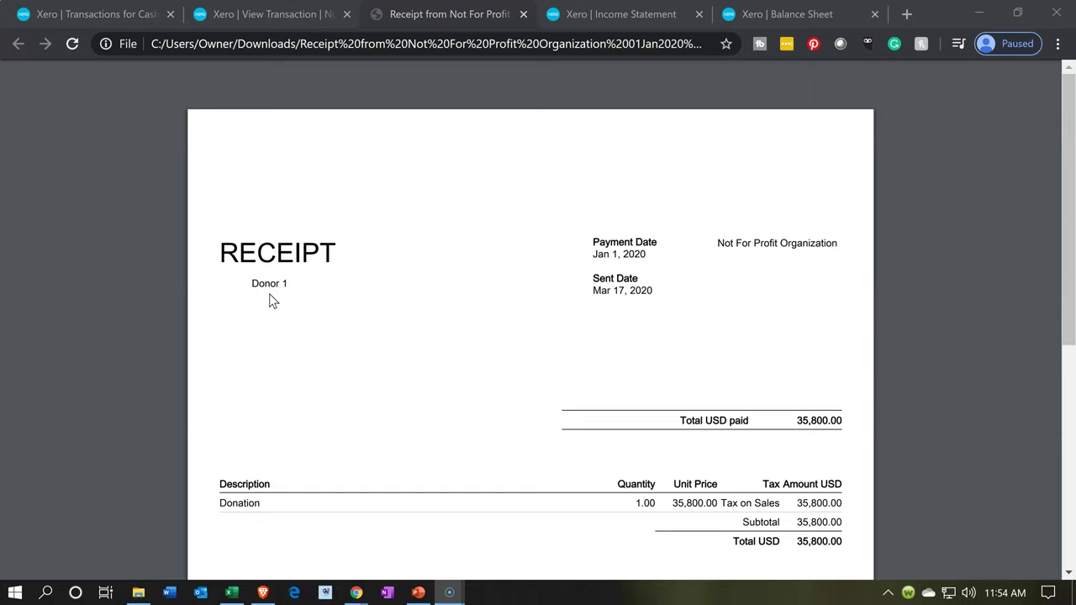
pyautogui.scroll(-2, 269, 293)
pyautogui.scroll(3, 269, 301)
pyautogui.click(524, 14)
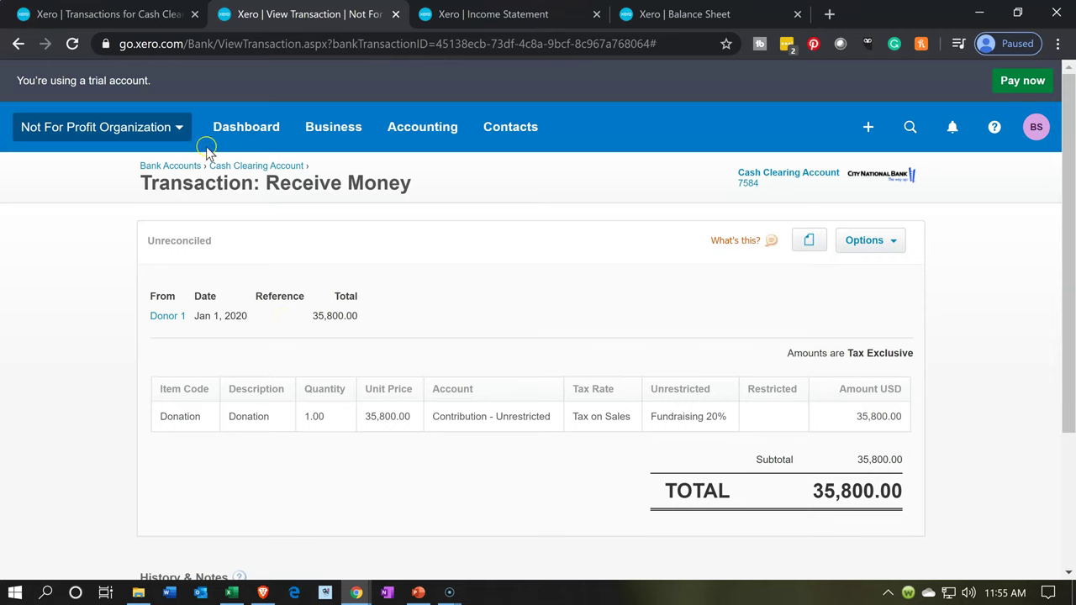
# Go back to Income by Contact, then show the January 31, 2020 Balance Sheet.
pyautogui.click(19, 44)
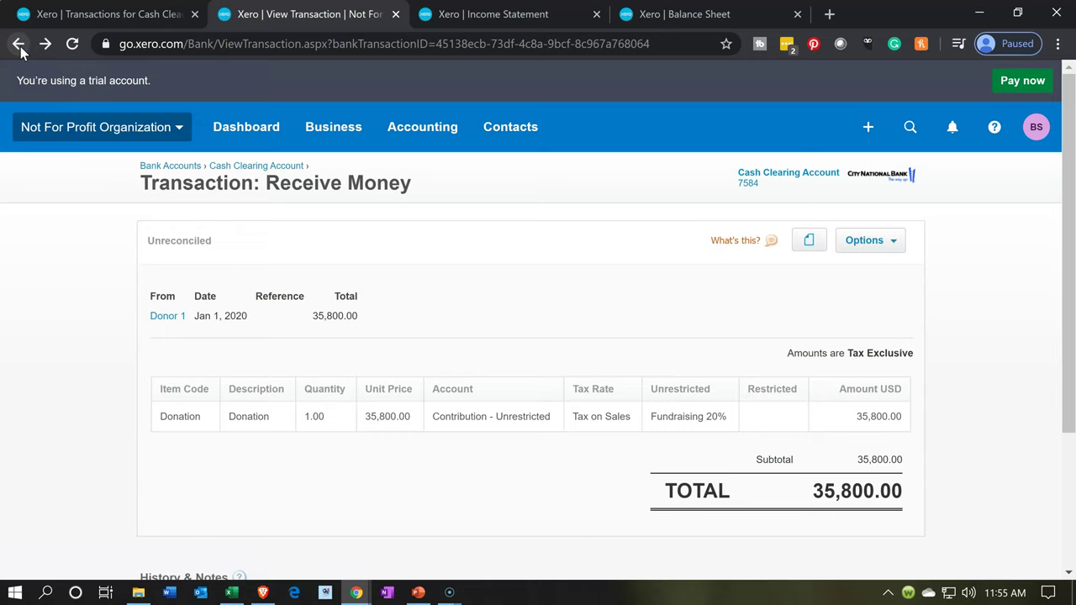
pyautogui.click(20, 46)
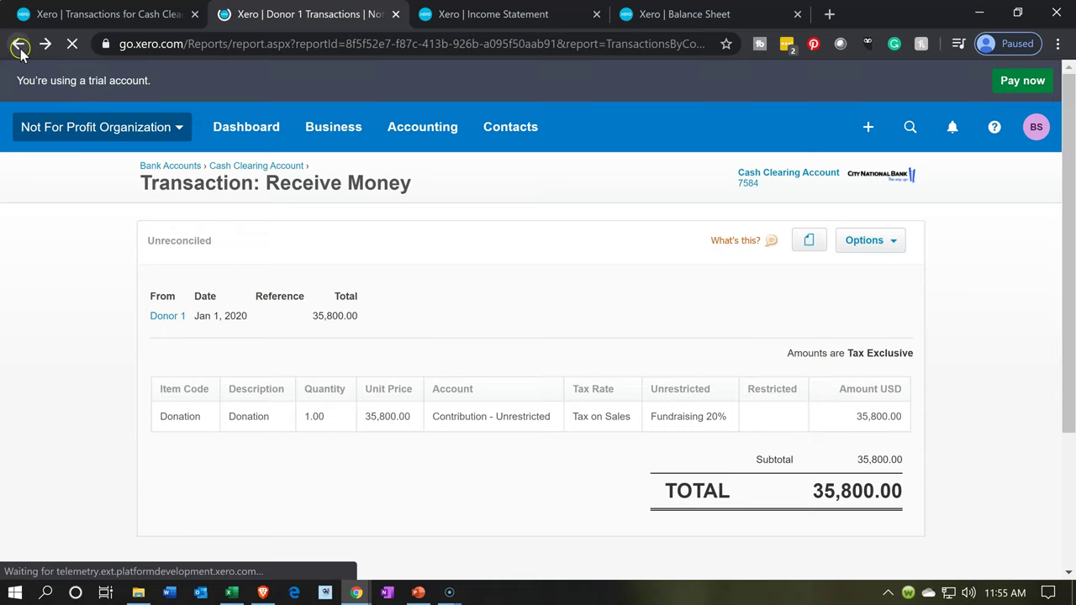
pyautogui.click(19, 46)
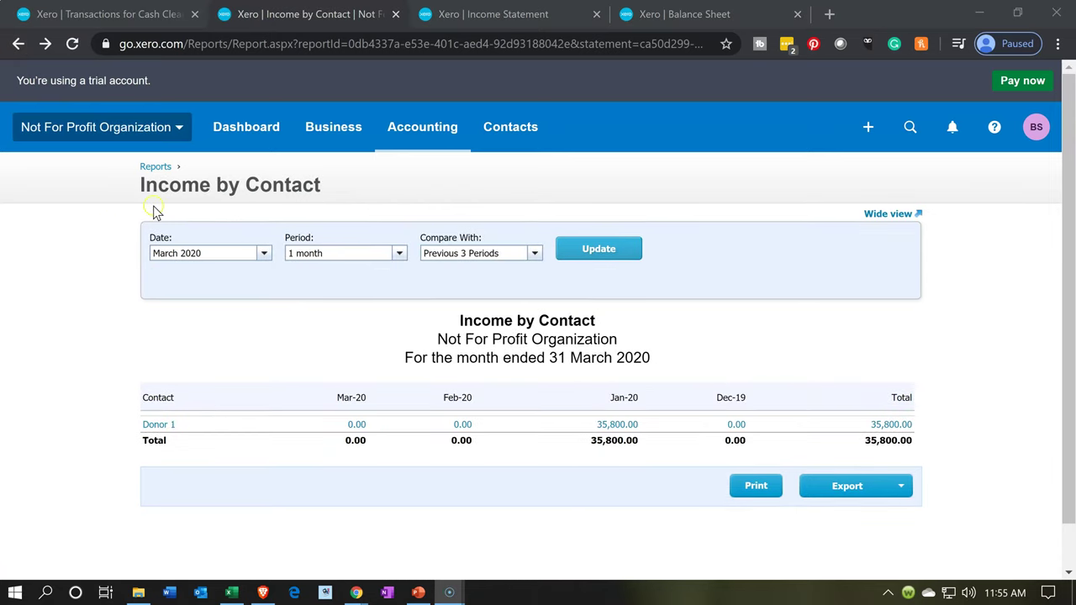
pyautogui.click(657, 12)
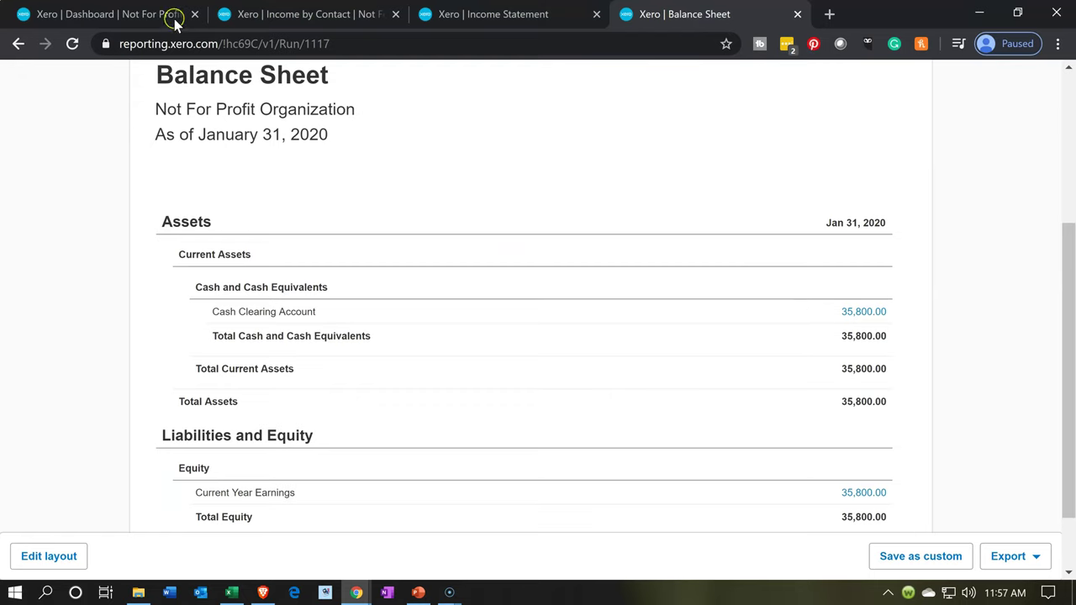
# Start a new Spend money transaction from the Dashboard's quick-create menu.
pyautogui.click(145, 15)
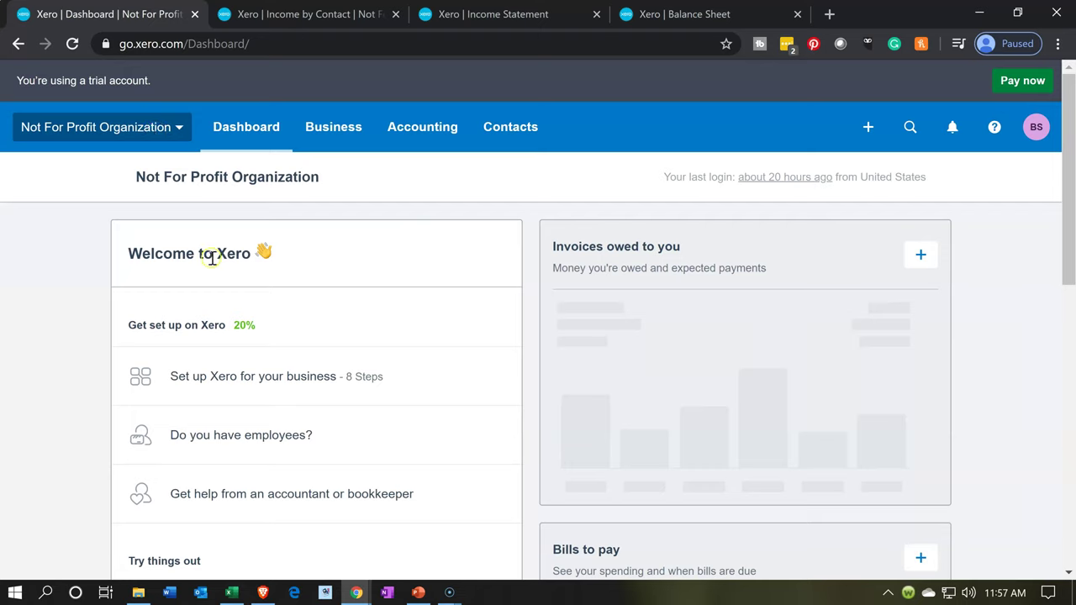
pyautogui.click(874, 129)
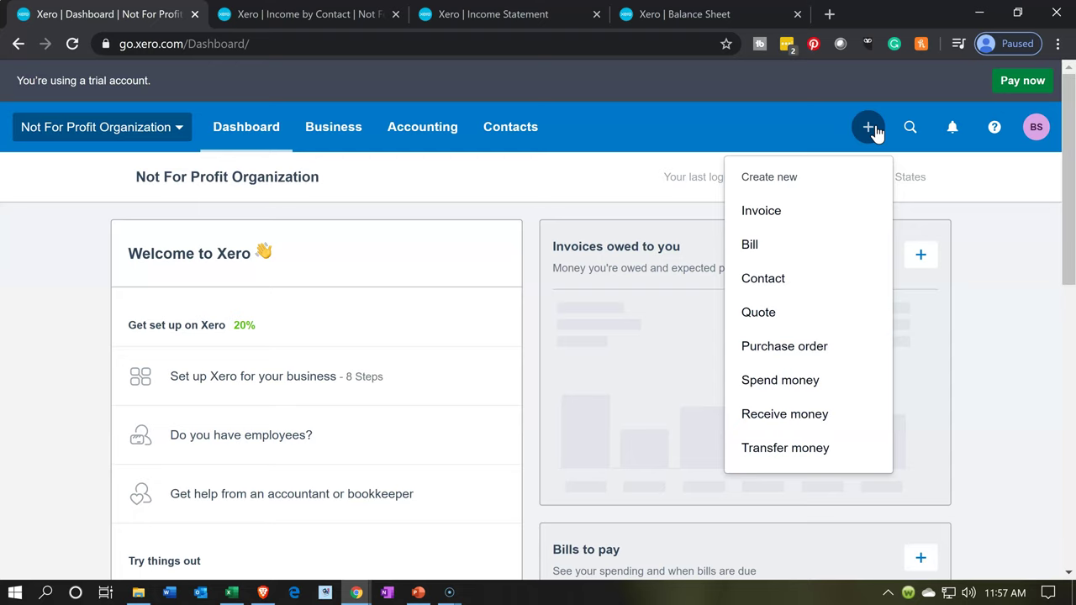
pyautogui.click(833, 383)
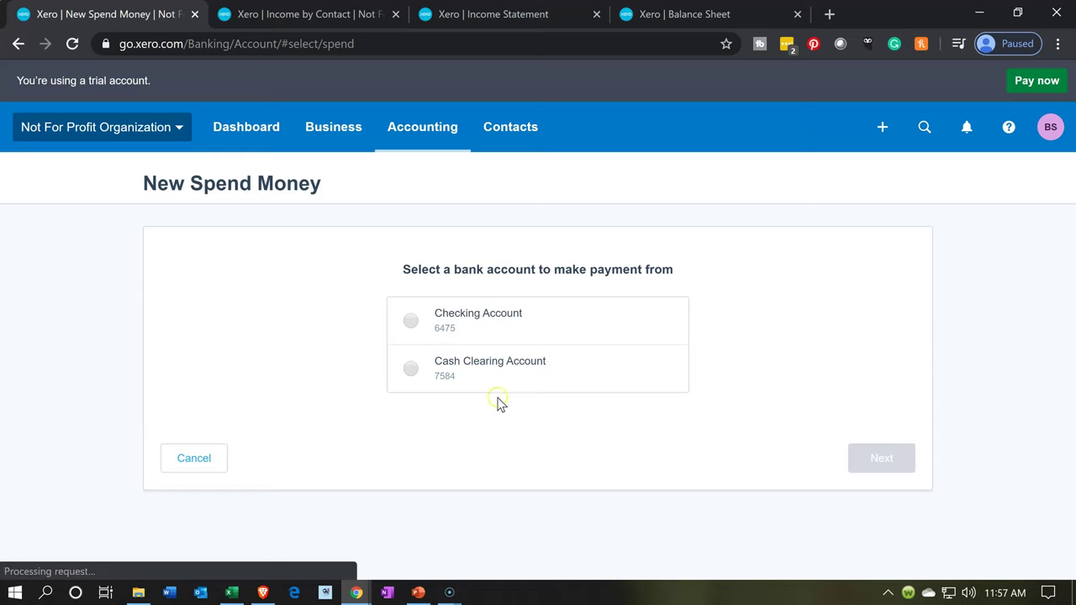
# Pay from the Cash Clearing Account to new payee Misc, dated 3/17/20.
pyautogui.click(410, 370)
pyautogui.click(874, 467)
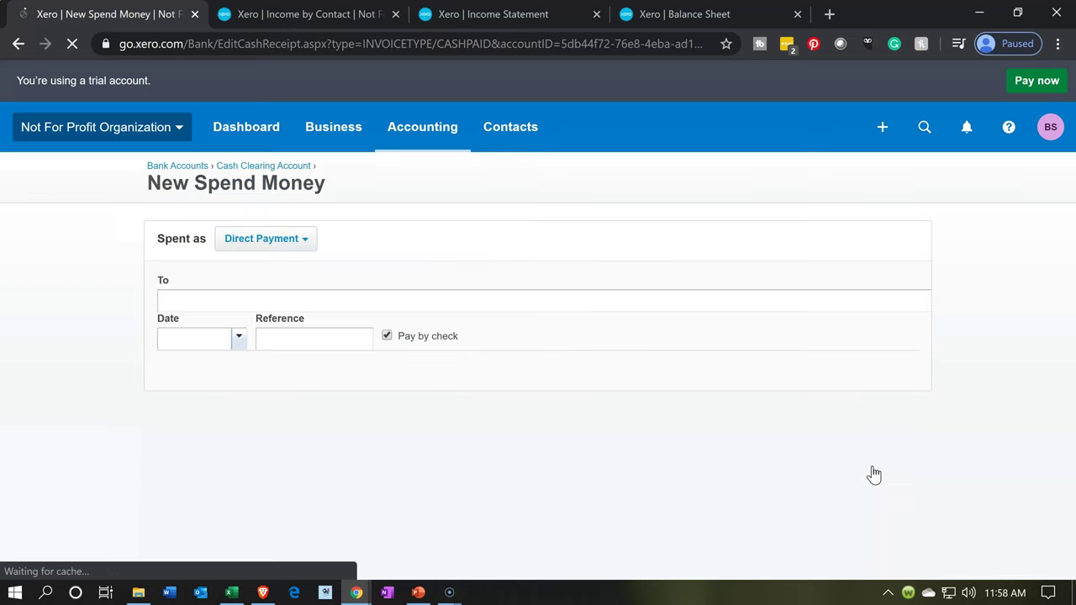
pyautogui.click(118, 306)
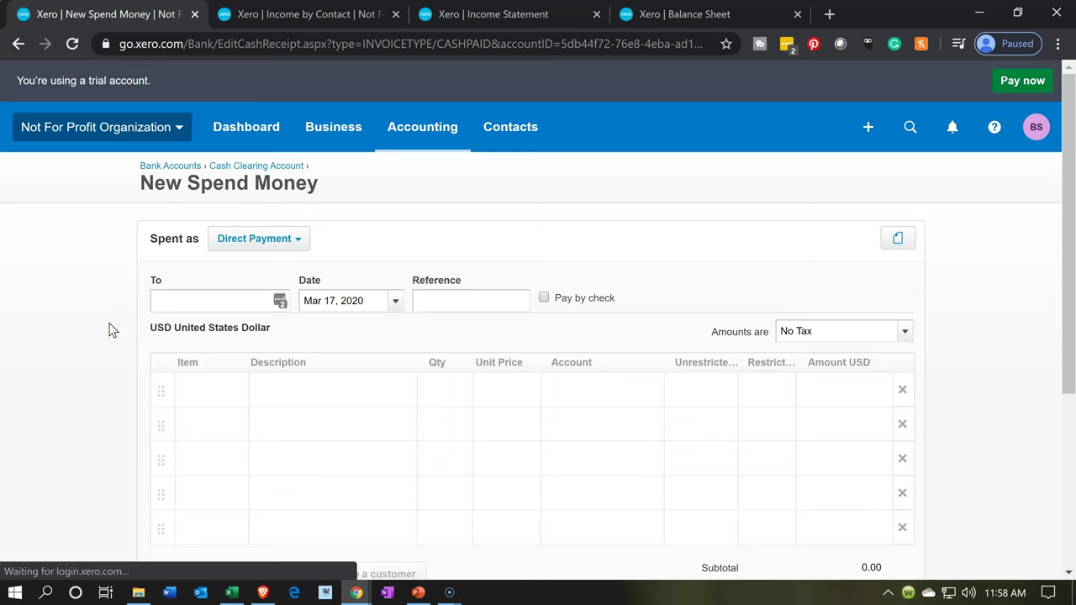
pyautogui.click(107, 329)
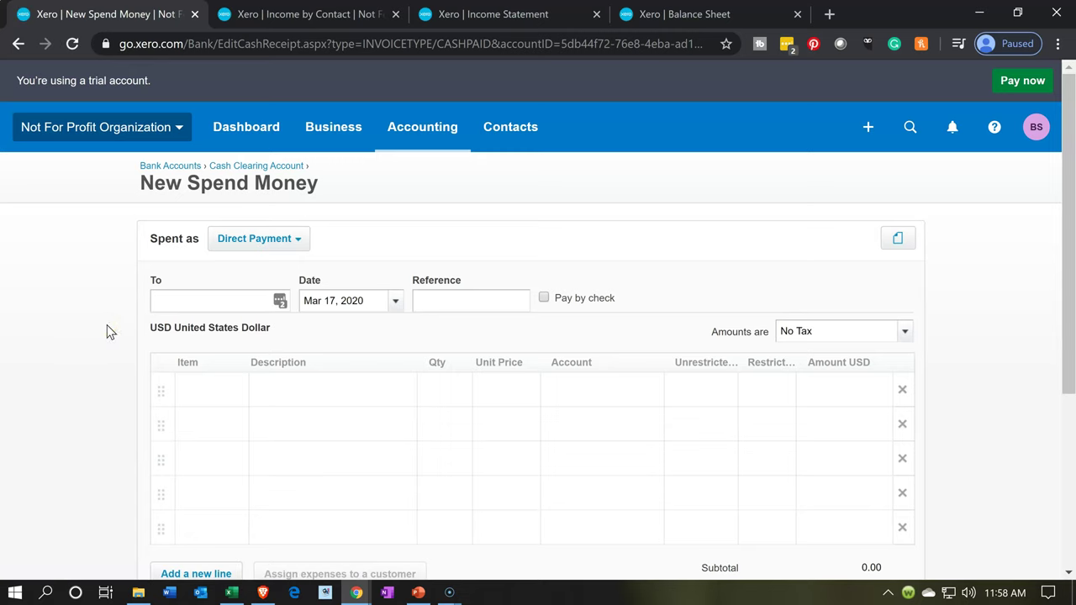
pyautogui.write('Misc')
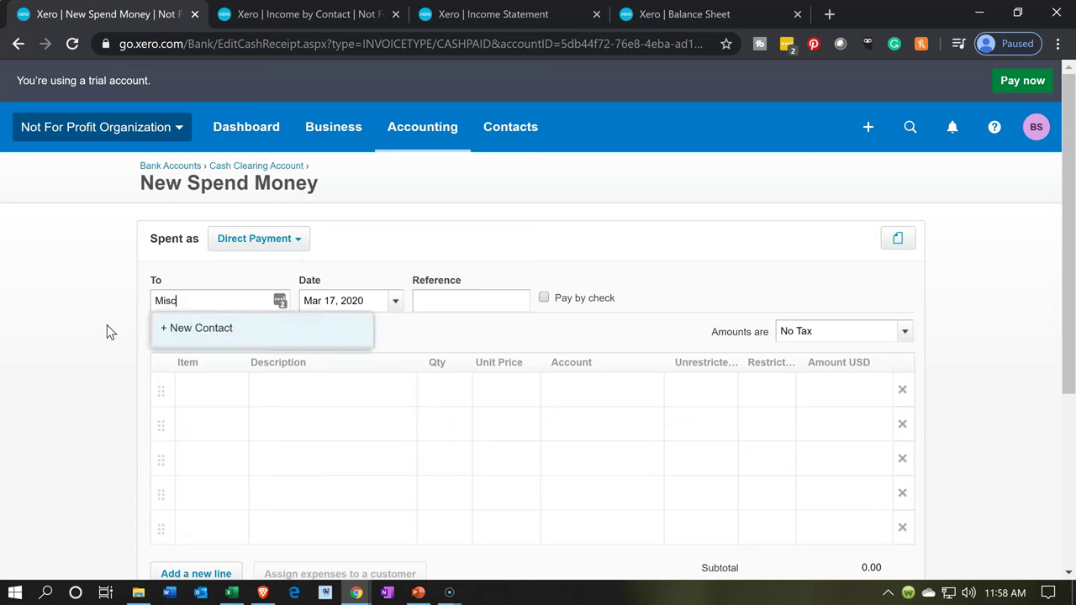
pyautogui.press('Tab')
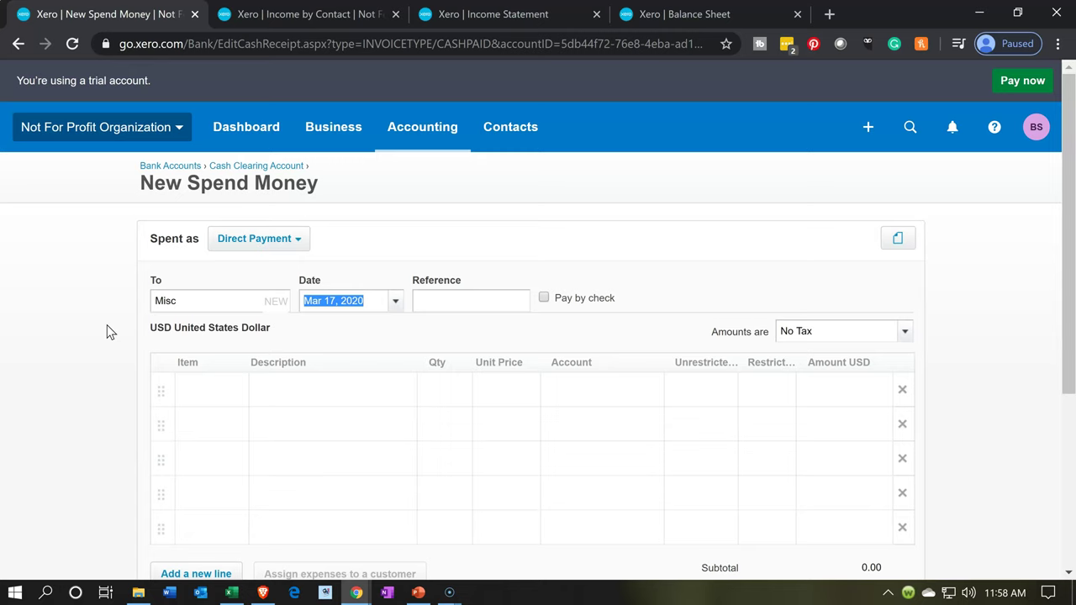
pyautogui.write('3/17/20')
pyautogui.press('Tab')
pyautogui.press('Tab')
pyautogui.press('Tab')
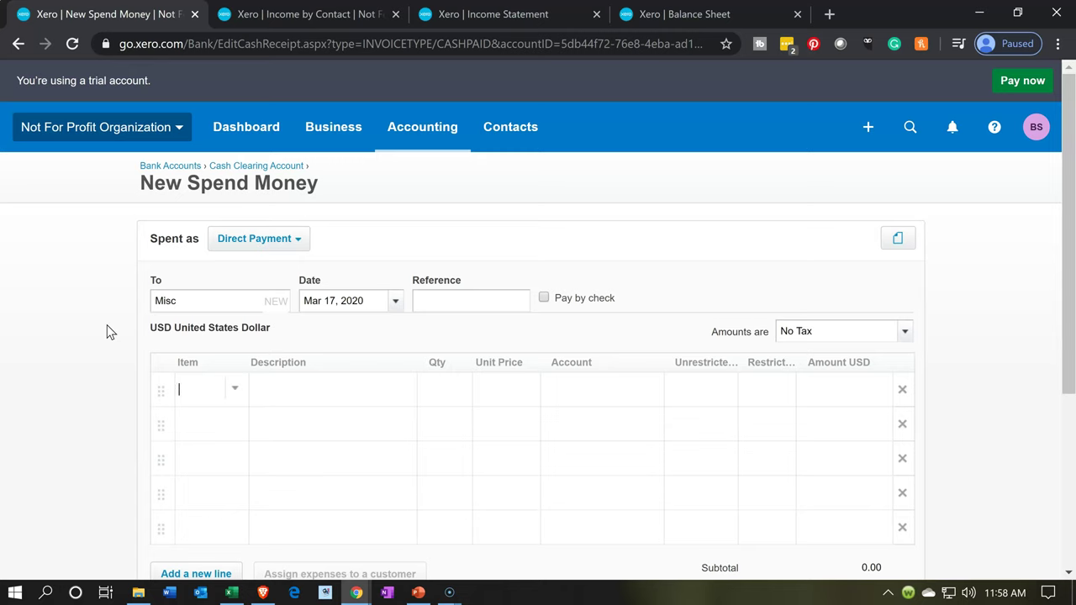
# Enter a line with quantity 1 and unit price 35,800.
pyautogui.press('Tab')
pyautogui.press('Tab')
pyautogui.press('Tab')
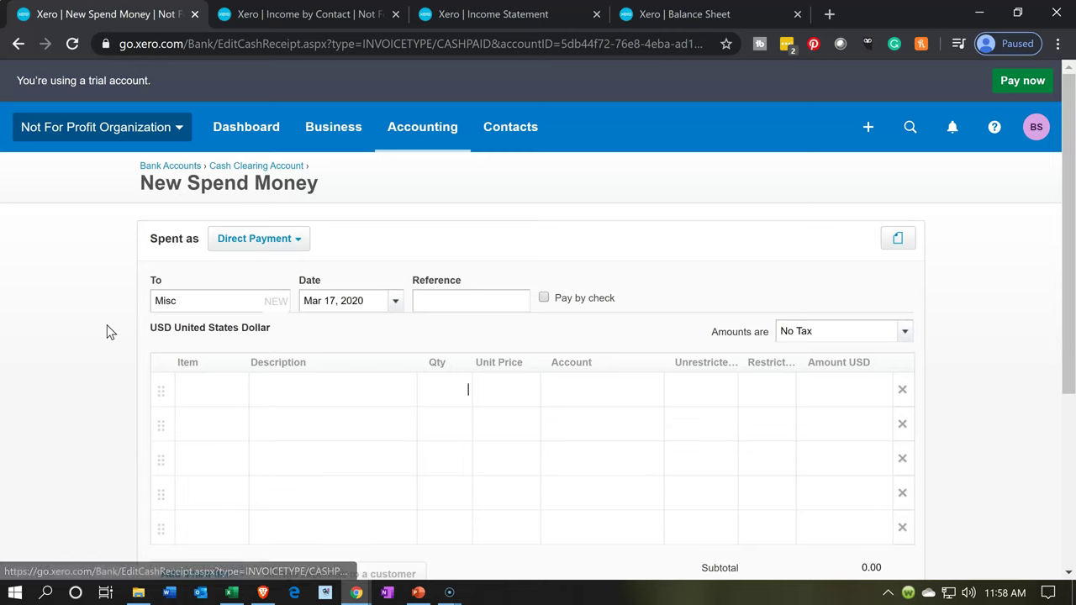
pyautogui.press('Tab')
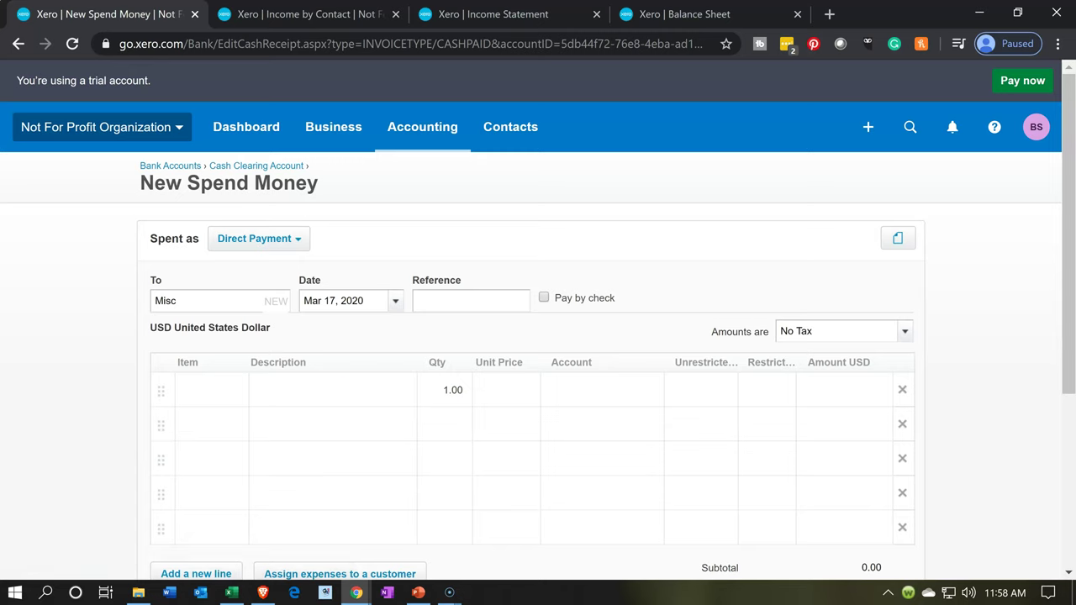
pyautogui.write('35800')
pyautogui.press('Tab')
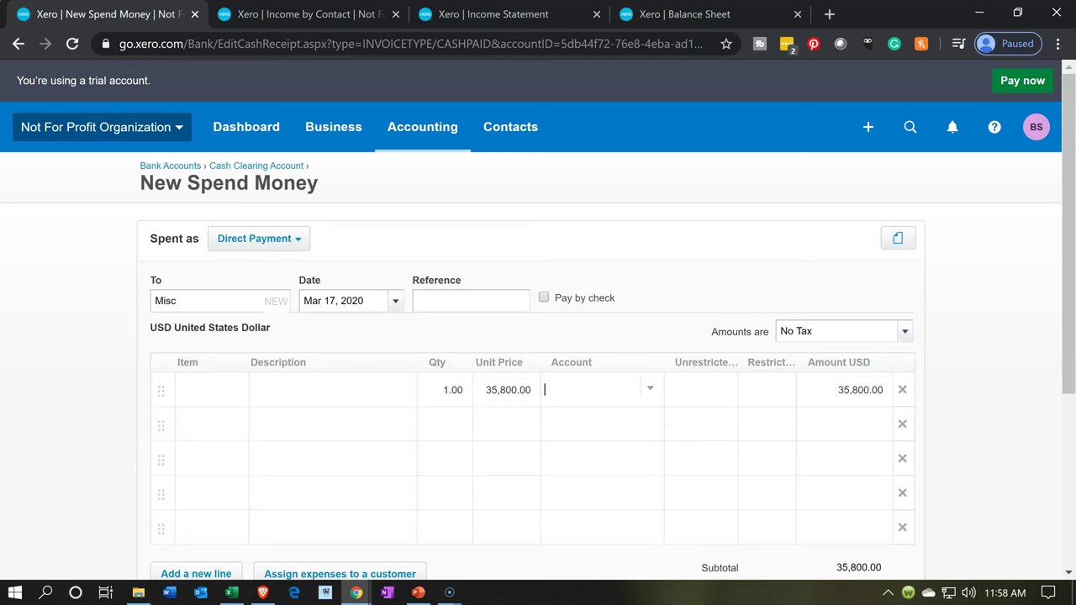
# Search the line's account list for a Rent account.
pyautogui.click(654, 391)
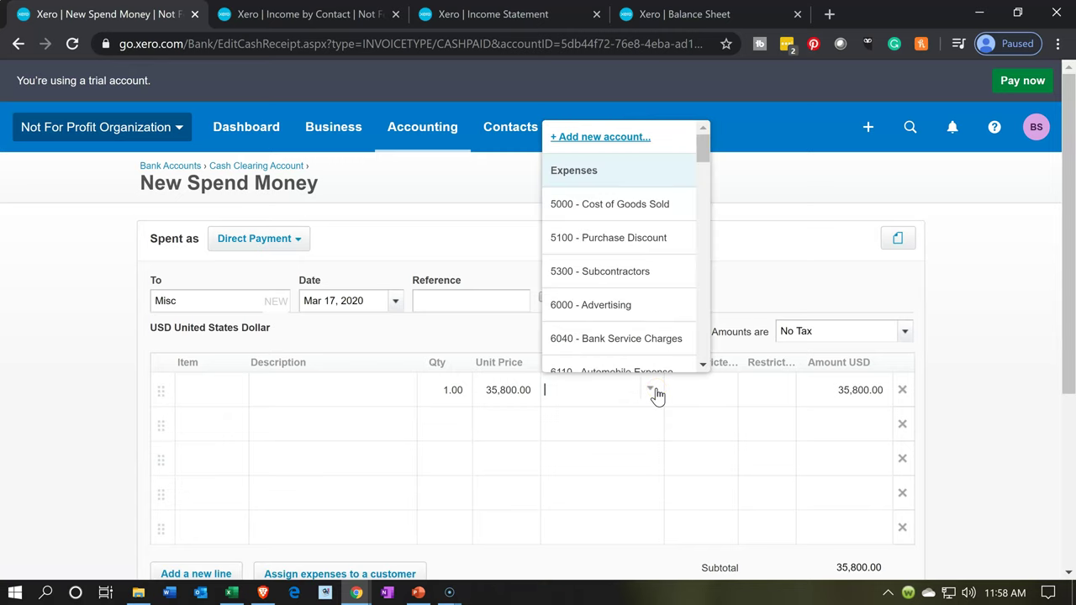
pyautogui.scroll(-5, 675, 269)
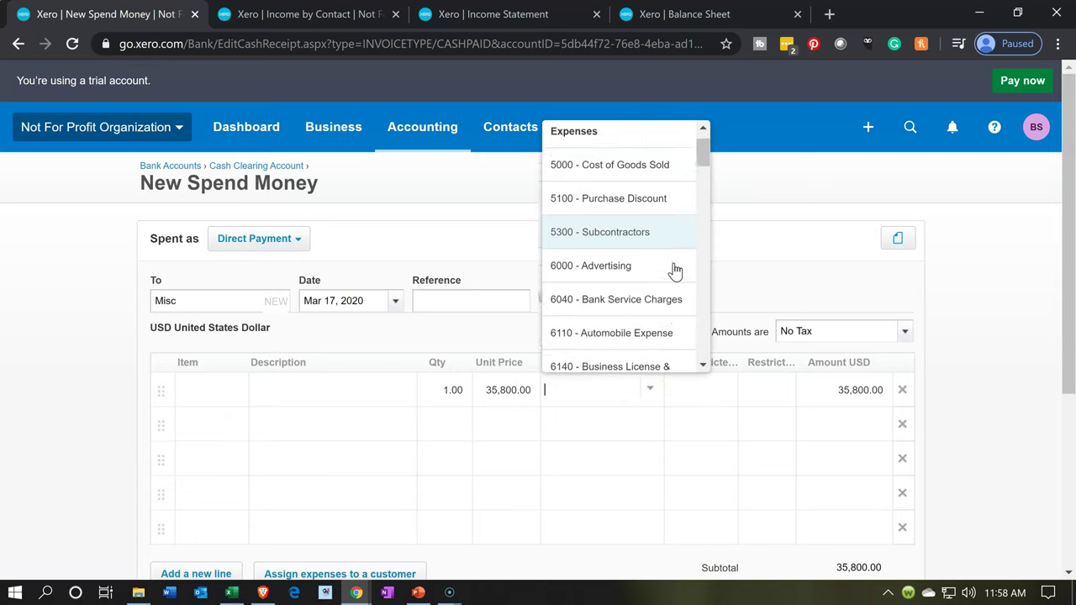
pyautogui.scroll(-3, 675, 269)
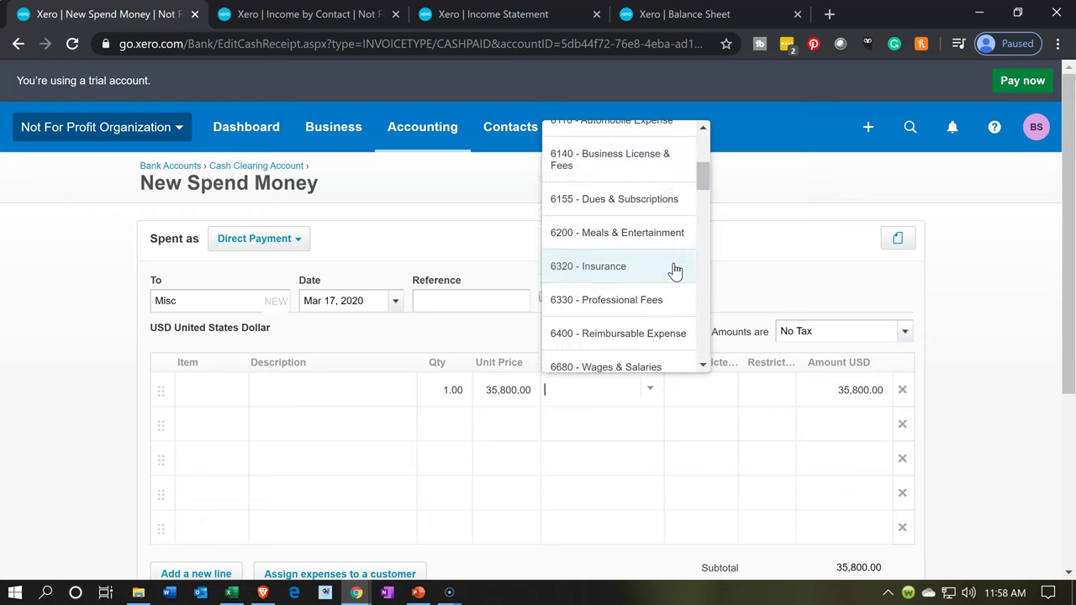
pyautogui.scroll(-2, 675, 270)
pyautogui.scroll(-3, 674, 269)
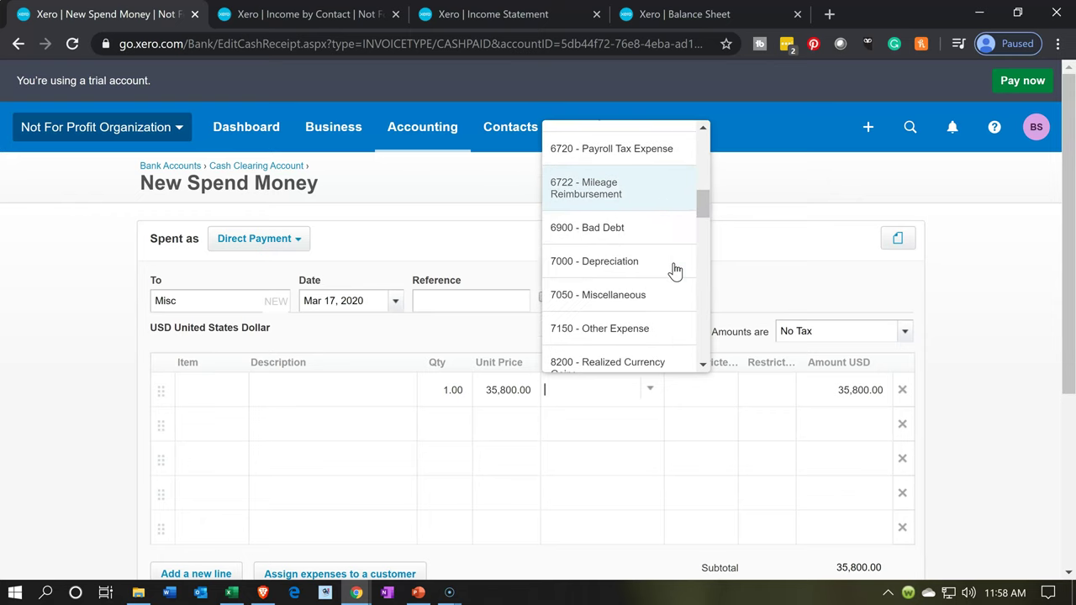
pyautogui.scroll(-2, 674, 270)
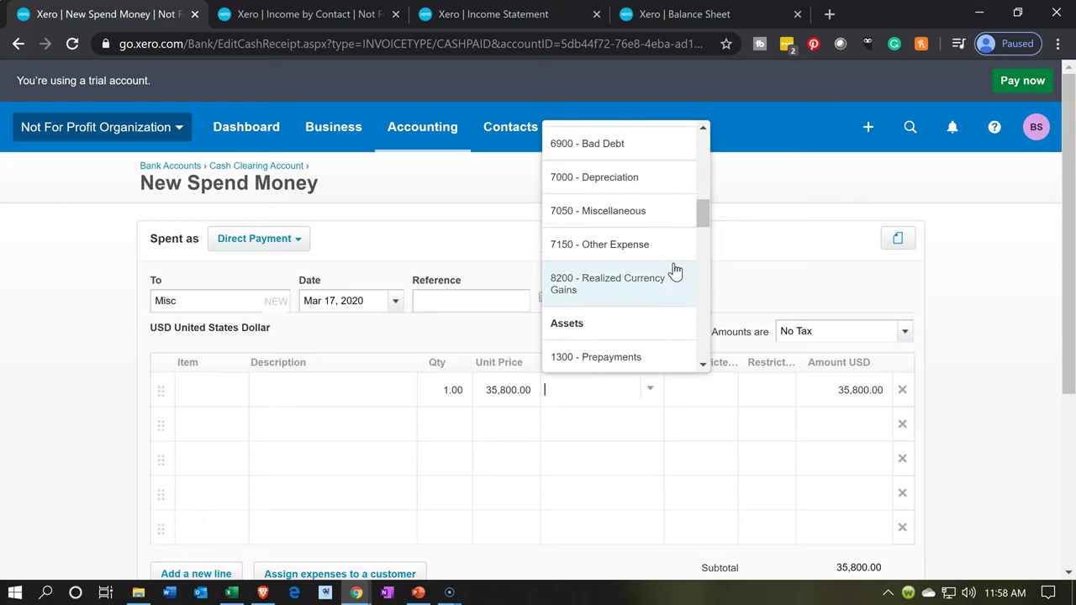
pyautogui.scroll(5, 674, 269)
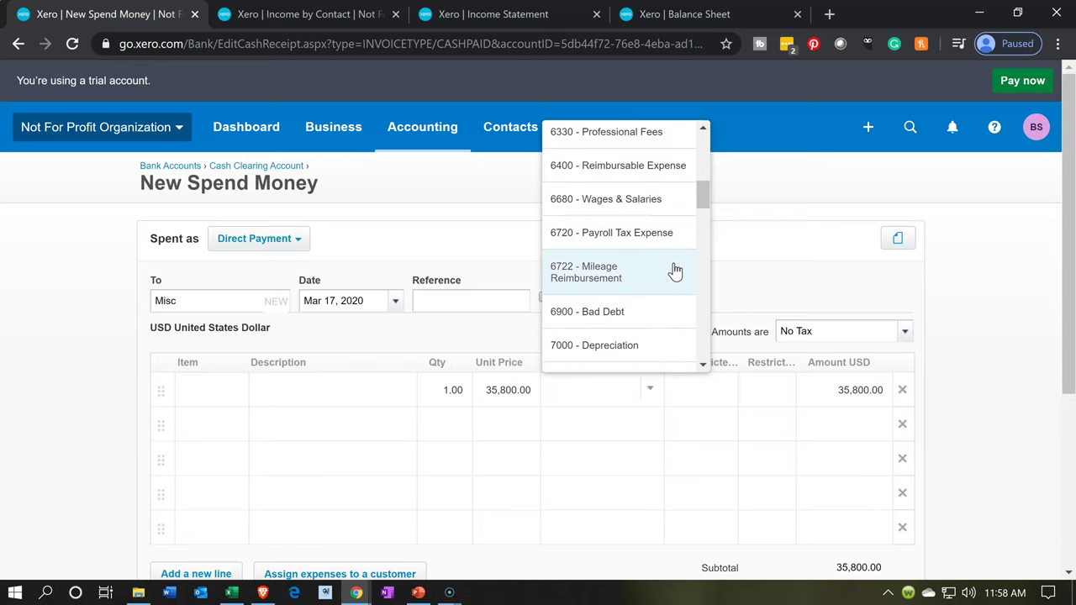
pyautogui.write('Rent')
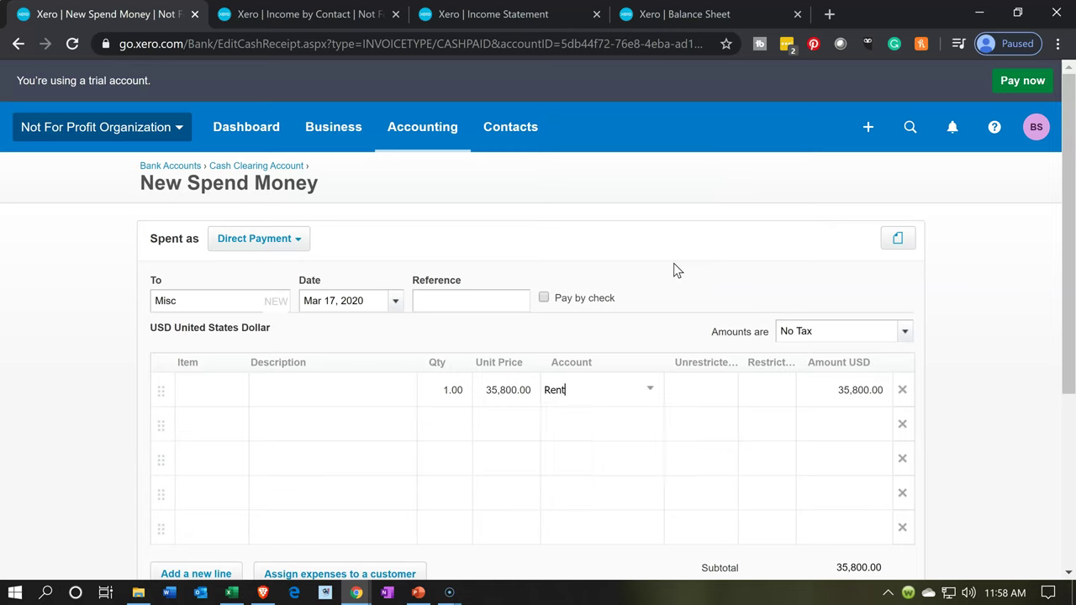
pyautogui.press('BackSpace')
pyautogui.press('BackSpace')
pyautogui.press('BackSpace')
pyautogui.press('BackSpace')
pyautogui.click(665, 283)
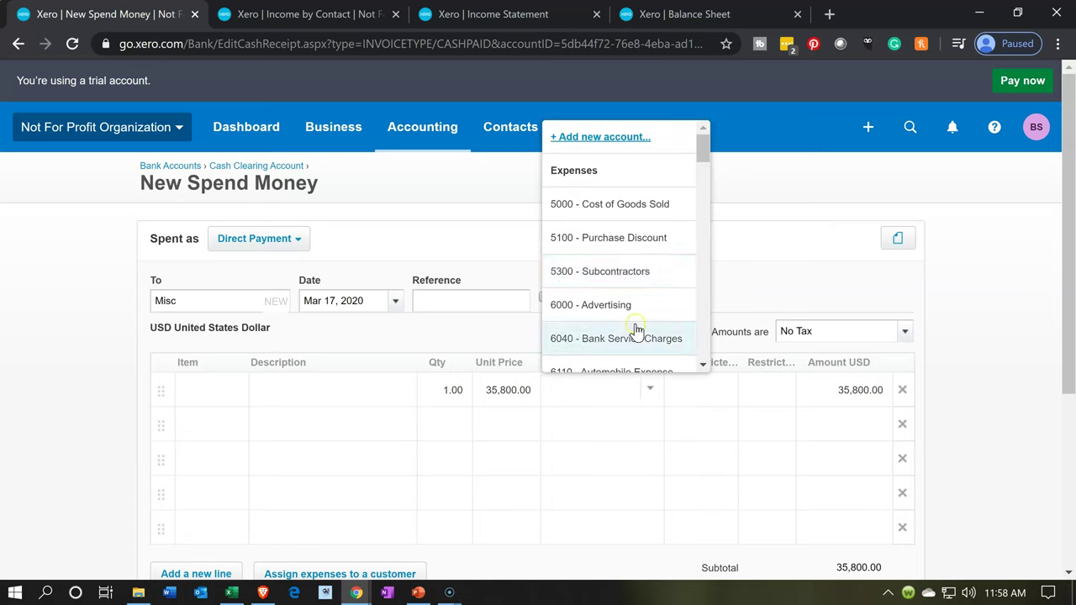
pyautogui.scroll(-1, 636, 329)
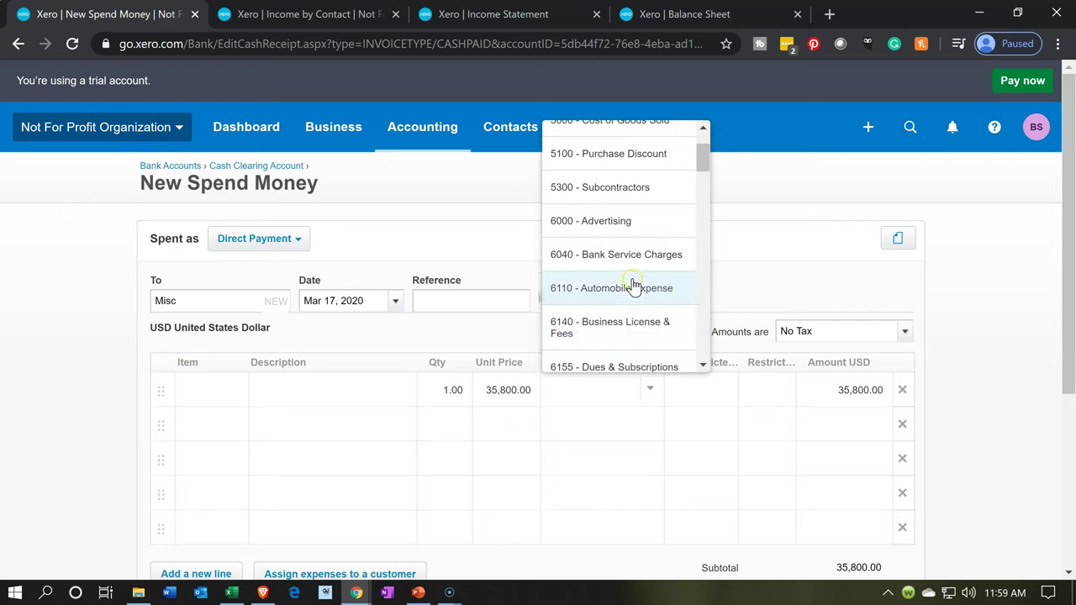
pyautogui.scroll(1, 632, 283)
pyautogui.click(588, 120)
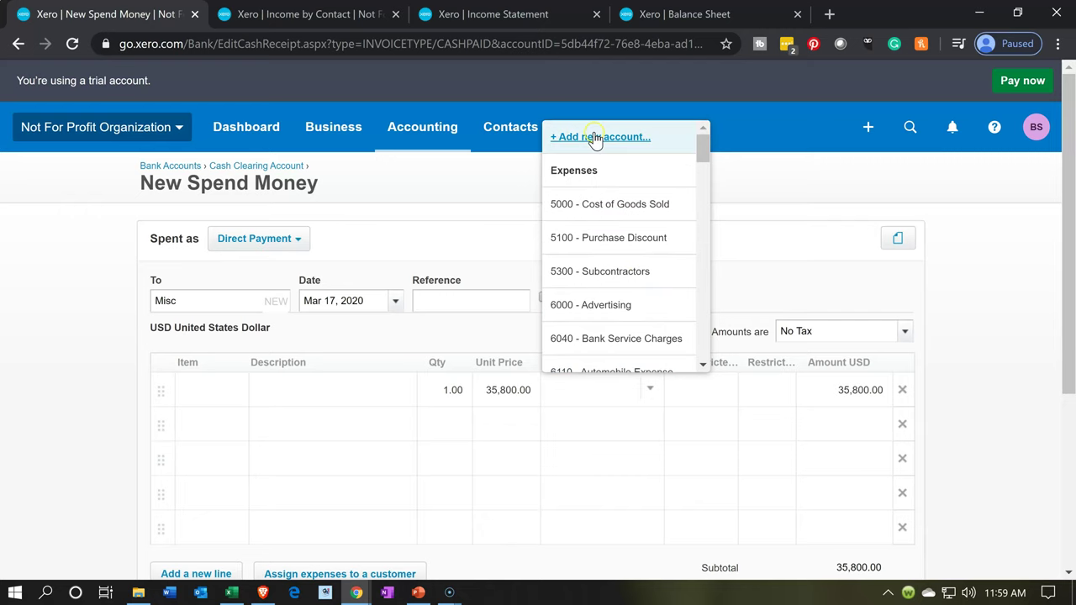
# Begin a new Expense-type account for the line, entering its account code.
pyautogui.click(594, 137)
pyautogui.click(275, 180)
pyautogui.write('6110')
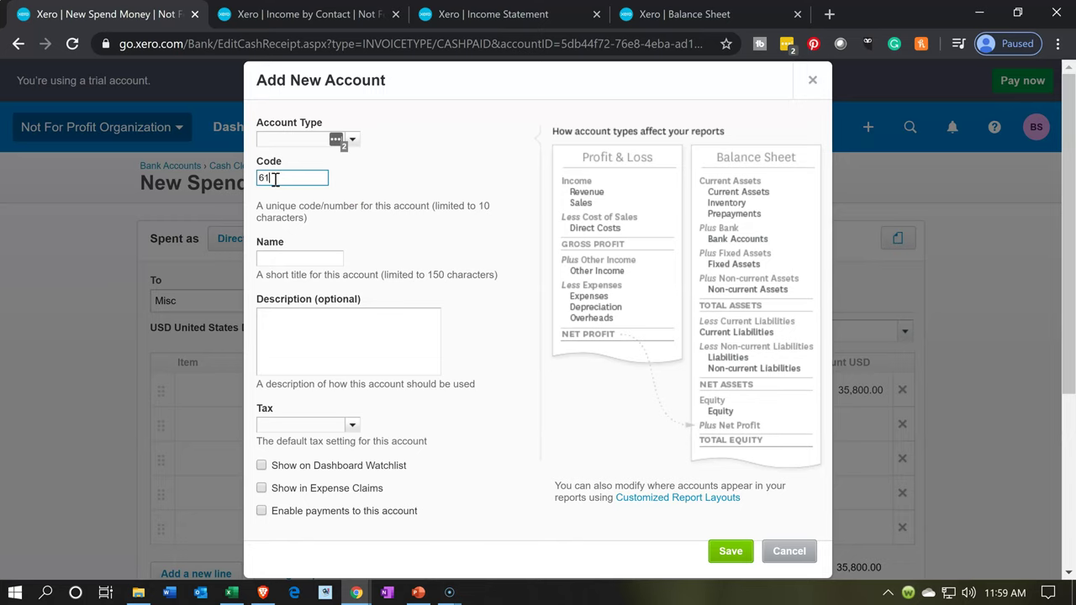
pyautogui.click(352, 141)
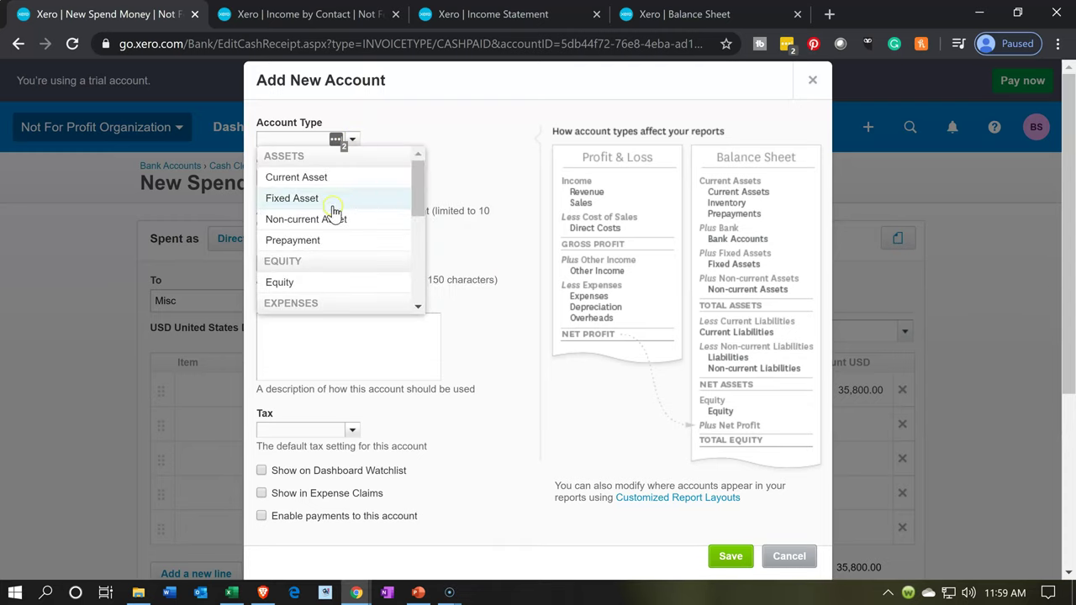
pyautogui.scroll(-2, 333, 215)
pyautogui.scroll(-2, 333, 214)
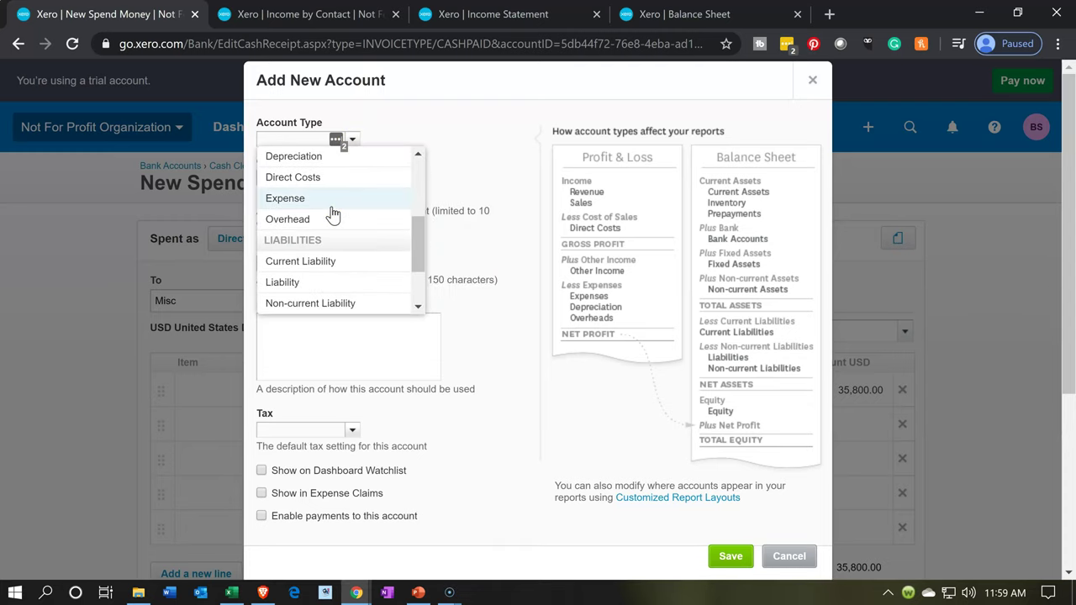
pyautogui.click(326, 208)
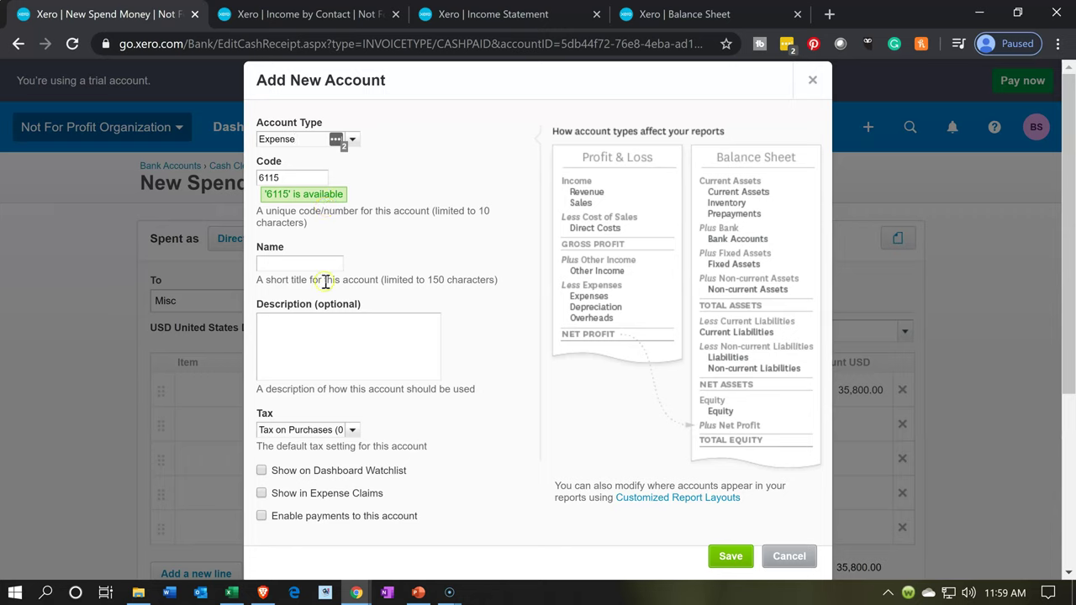
# Name the account Rent and save it, coding the 35,800.00 line to 6115 - Rent.
pyautogui.click(301, 264)
pyautogui.write('R')
pyautogui.press('BackSpace')
pyautogui.write('Rent')
pyautogui.press('Tab')
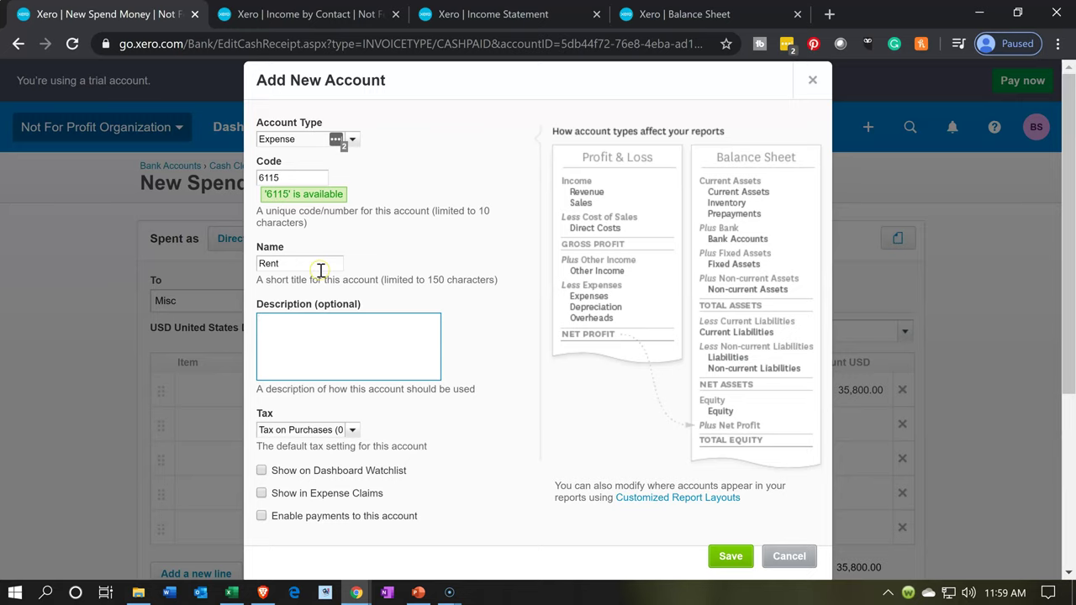
pyautogui.click(737, 557)
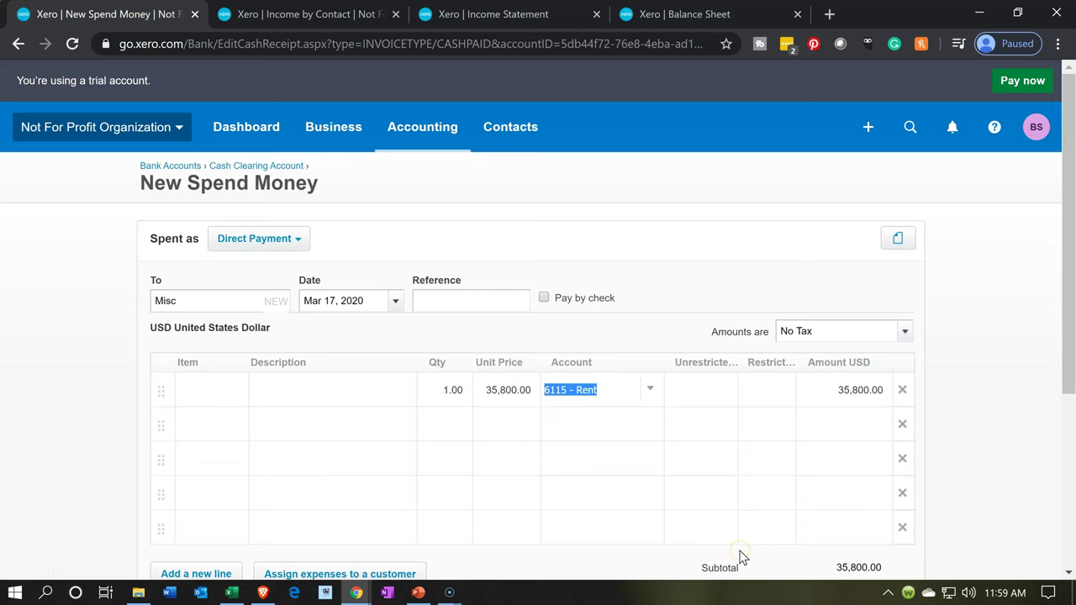
pyautogui.click(725, 396)
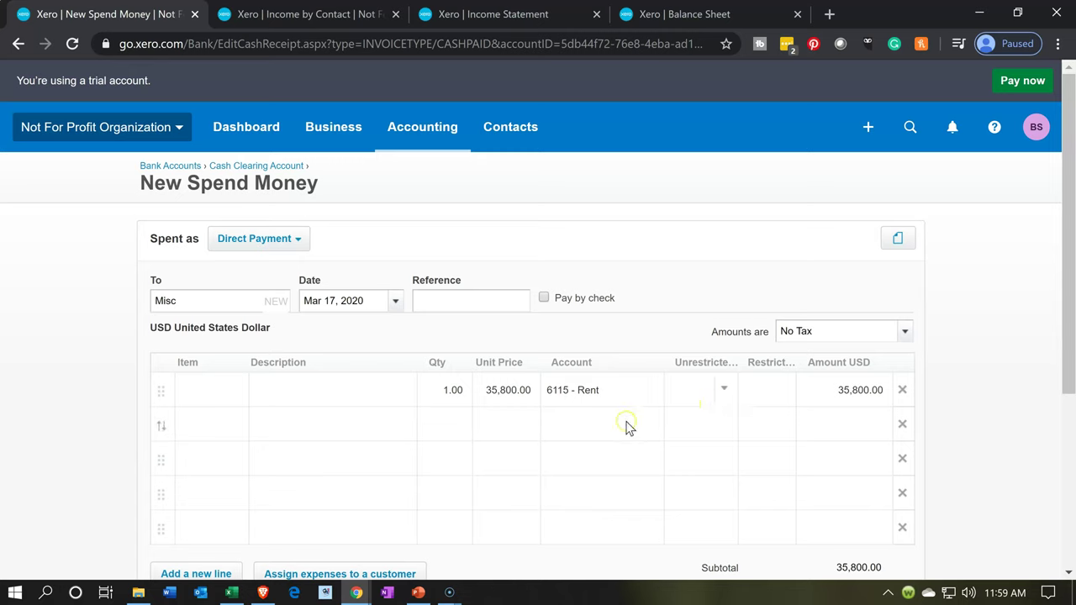
pyautogui.click(232, 593)
pyautogui.click(744, 296)
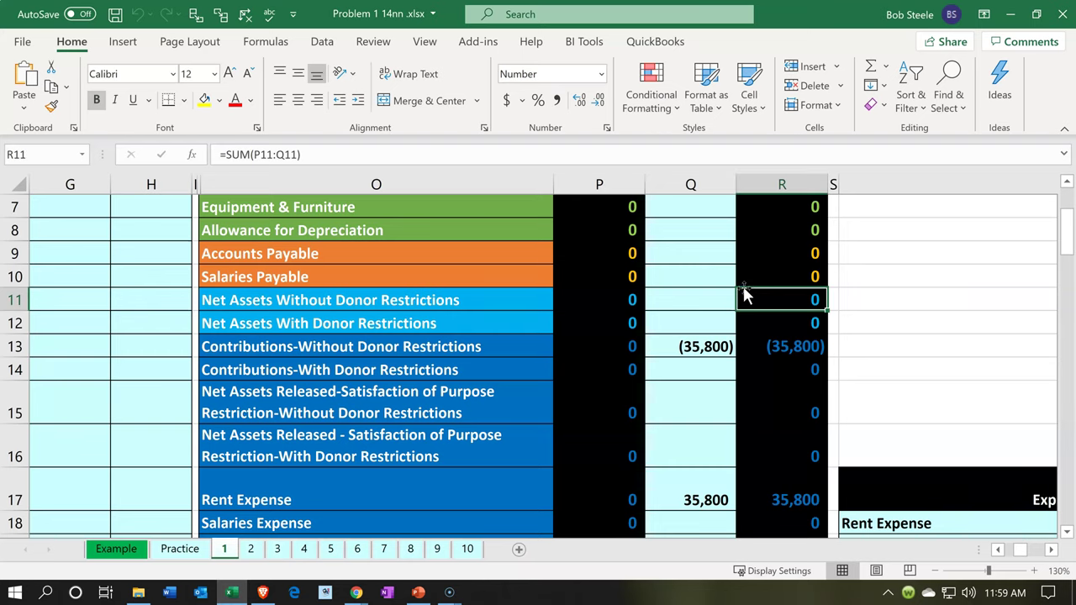
pyautogui.press('Right')
pyautogui.press('Right')
pyautogui.press('Right')
pyautogui.press('Right')
pyautogui.press('Right')
pyautogui.press('Right')
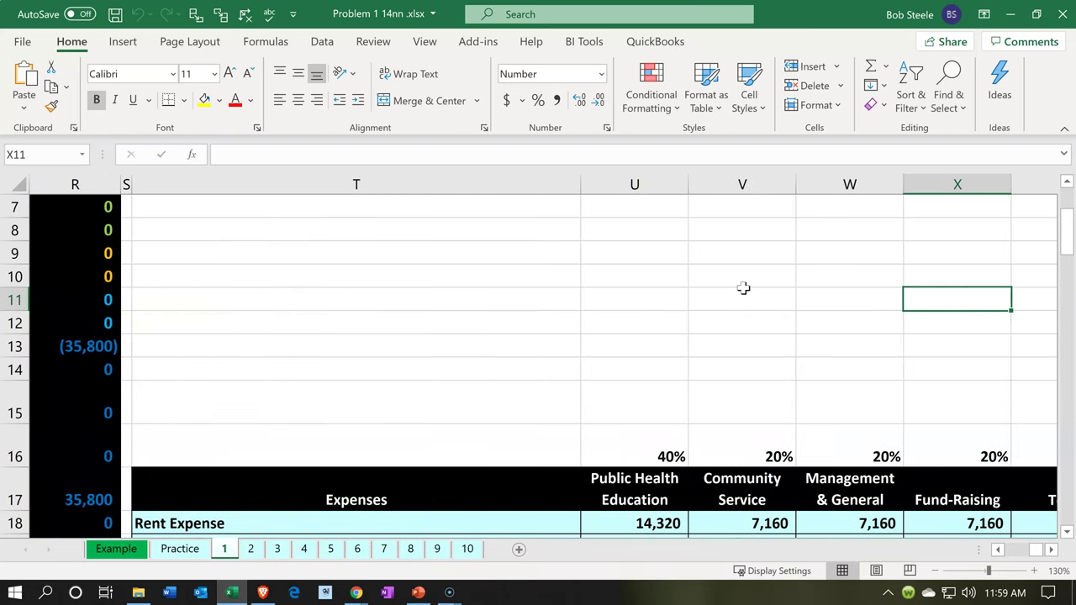
pyautogui.scroll(-3, 744, 288)
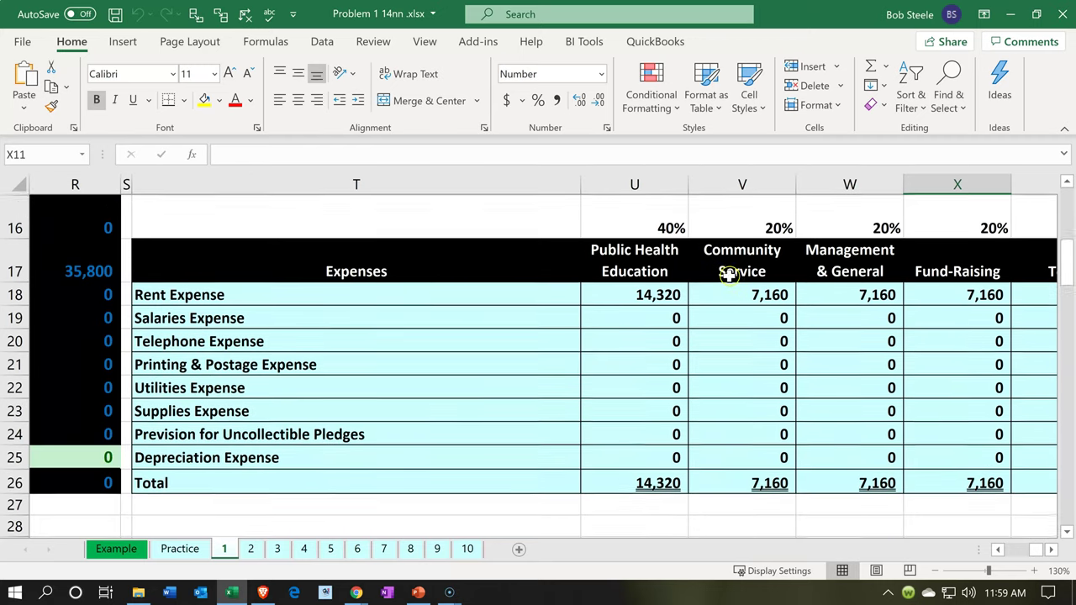
pyautogui.click(673, 232)
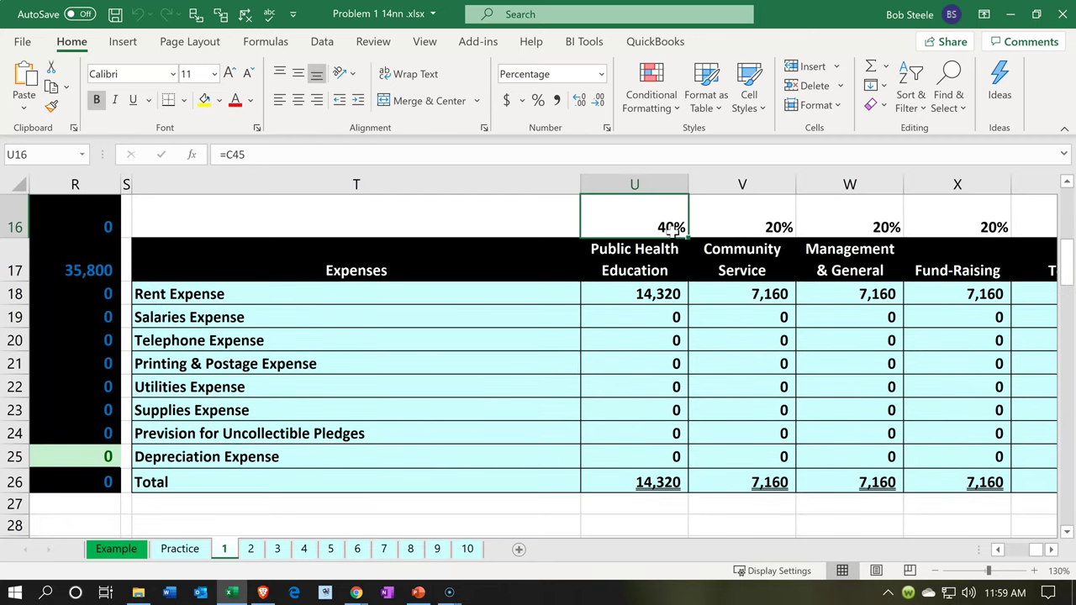
pyautogui.press('Down')
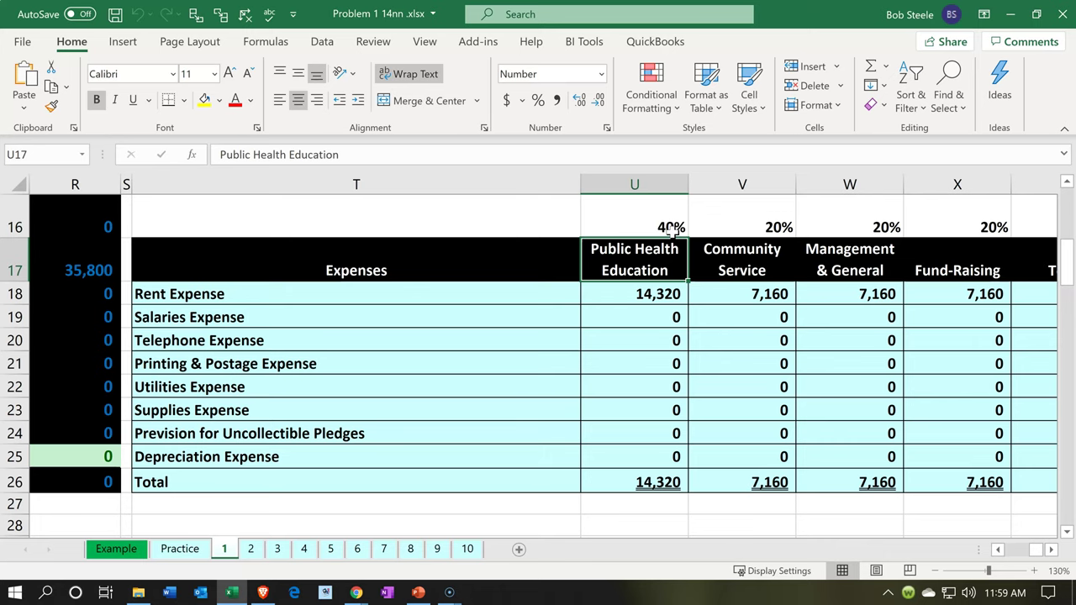
pyautogui.press('Right')
pyautogui.press('Right')
pyautogui.press('Right')
pyautogui.press('Right')
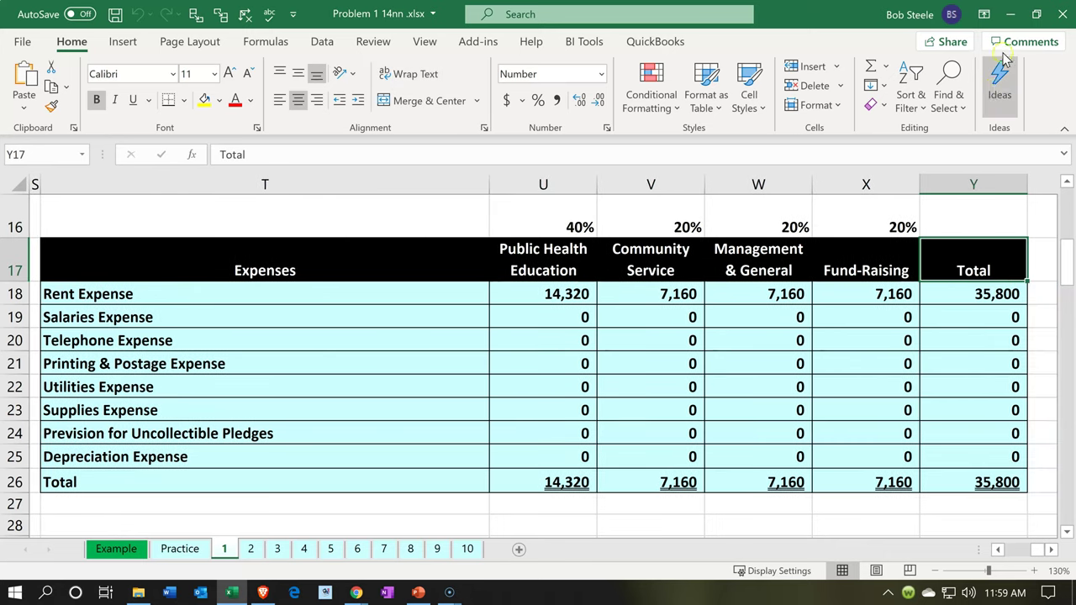
pyautogui.click(1018, 15)
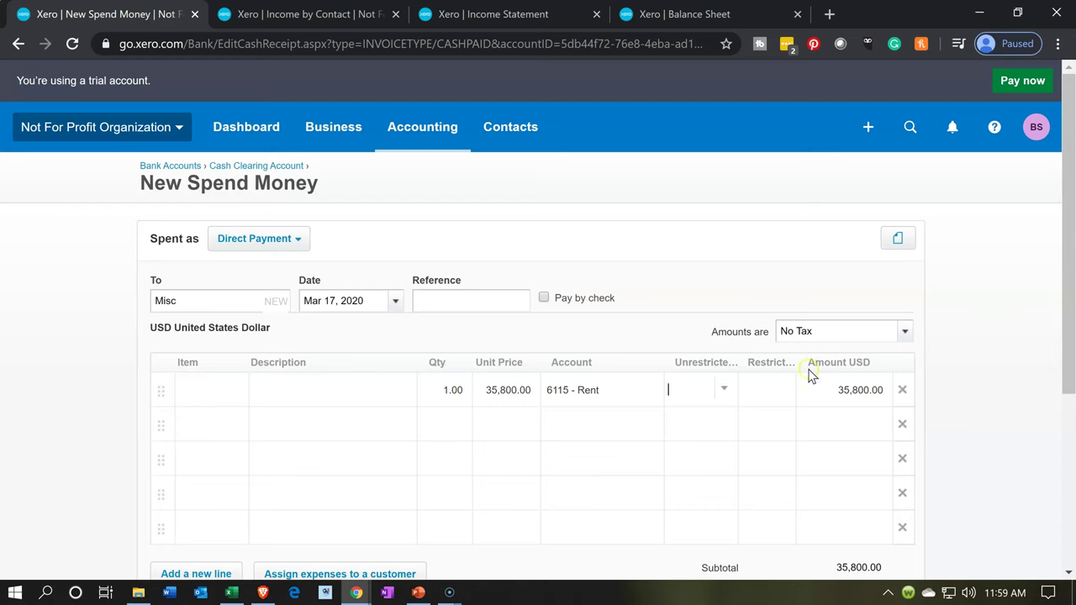
pyautogui.click(729, 390)
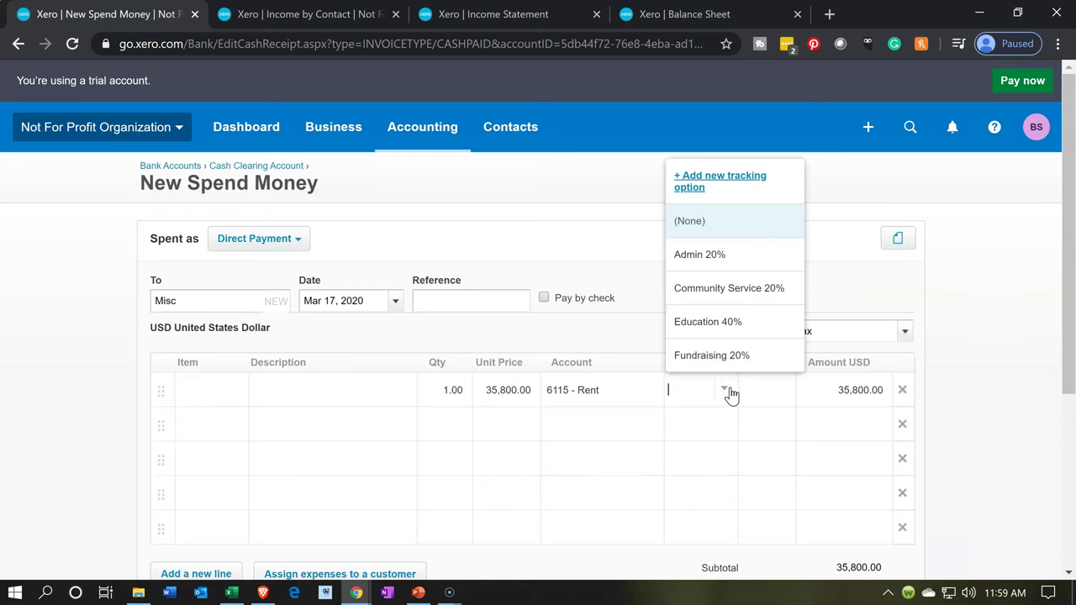
pyautogui.click(740, 387)
pyautogui.click(729, 387)
pyautogui.click(995, 388)
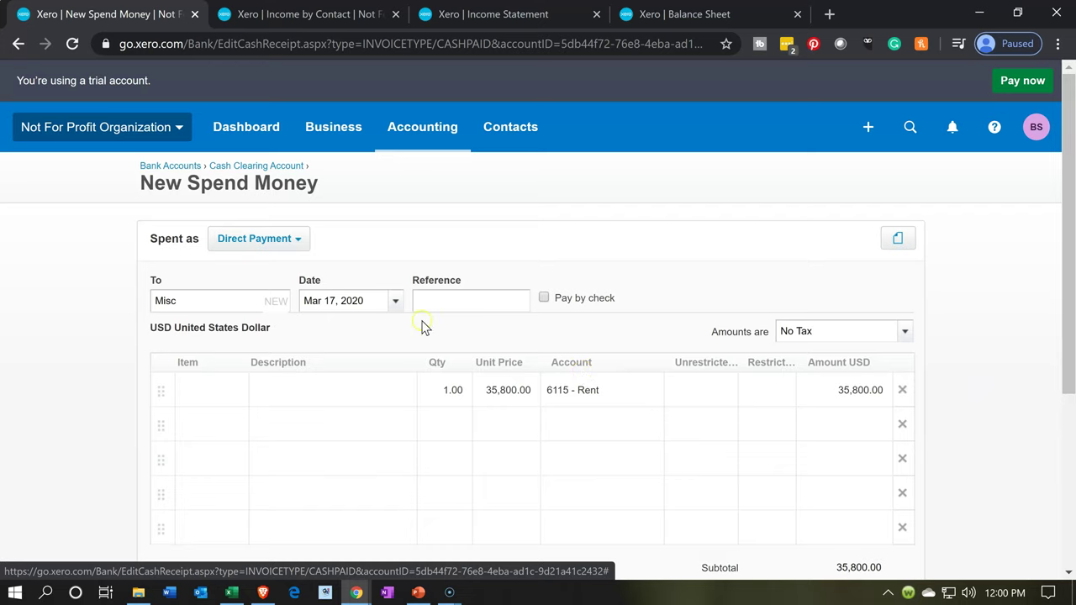
# Redate the rent payment to January 1, 2020 and save it.
pyautogui.press('Tab')
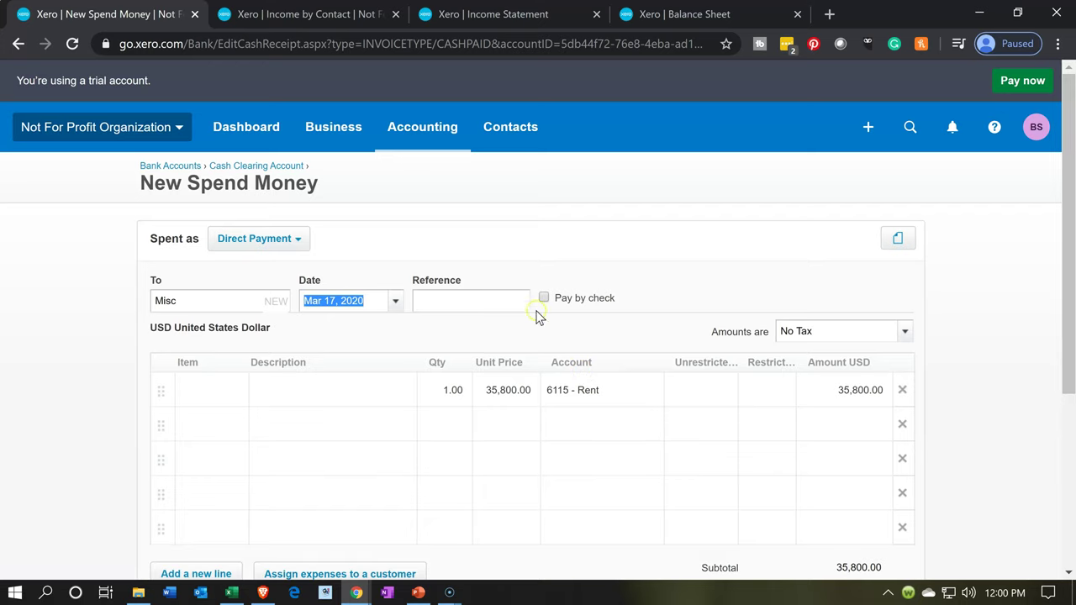
pyautogui.click(403, 308)
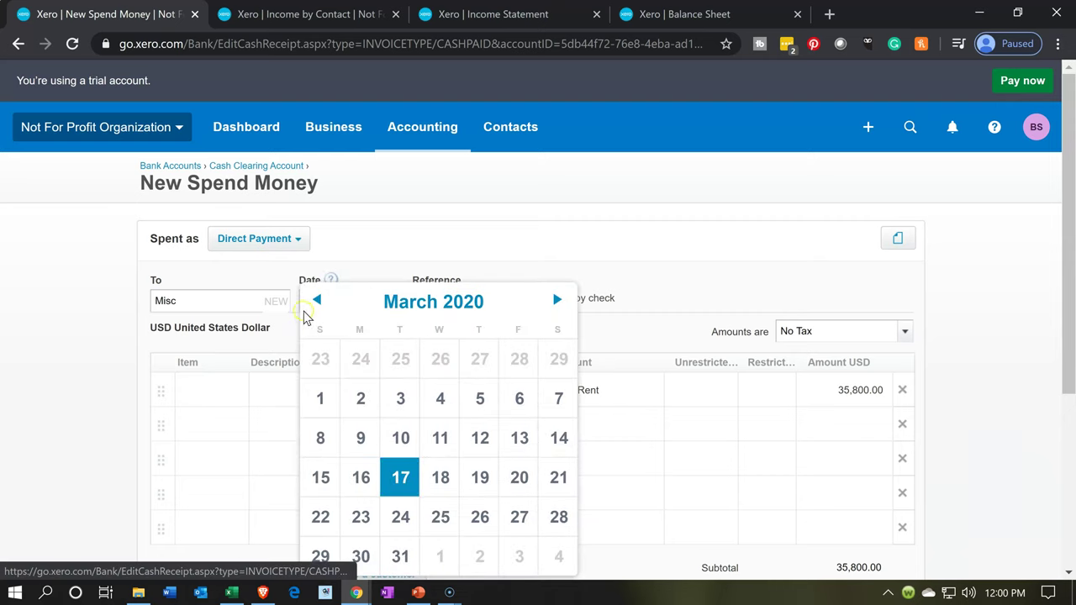
pyautogui.click(310, 306)
pyautogui.click(310, 306)
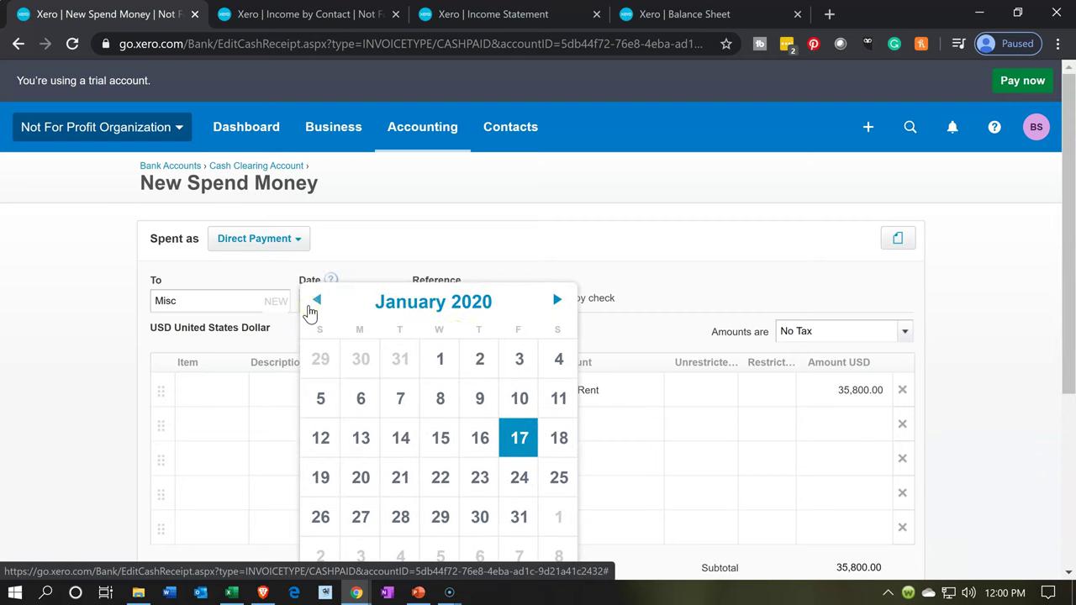
pyautogui.click(443, 355)
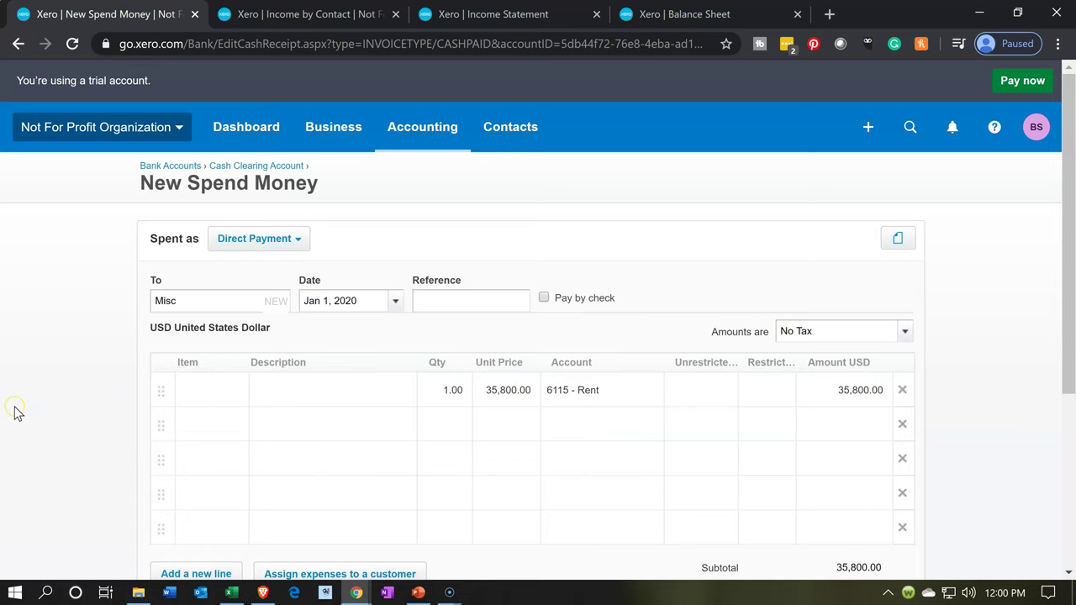
pyautogui.scroll(-1, 14, 414)
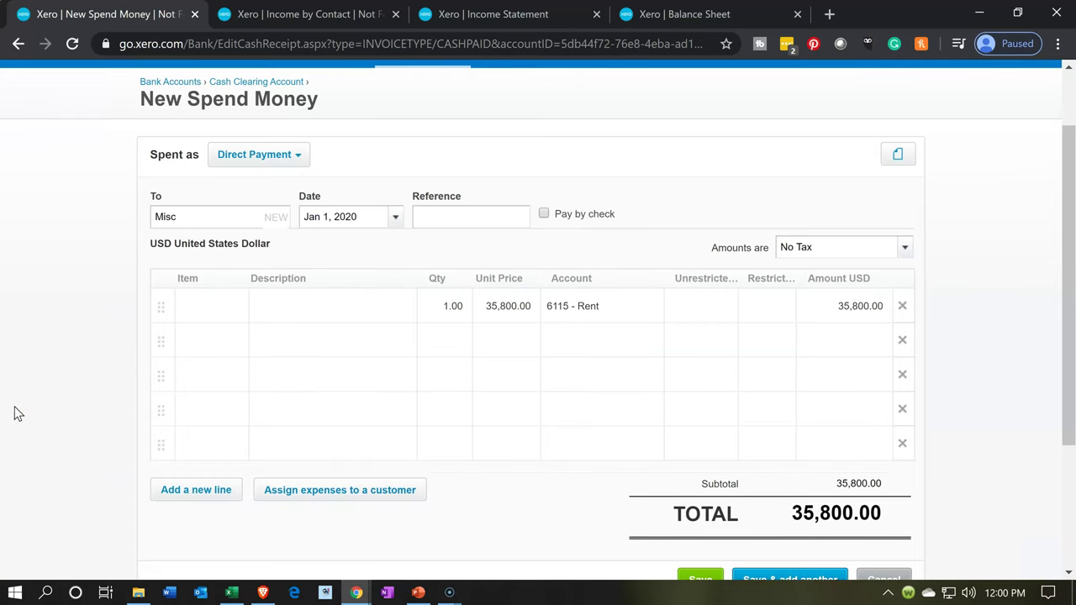
pyautogui.scroll(-1, 13, 413)
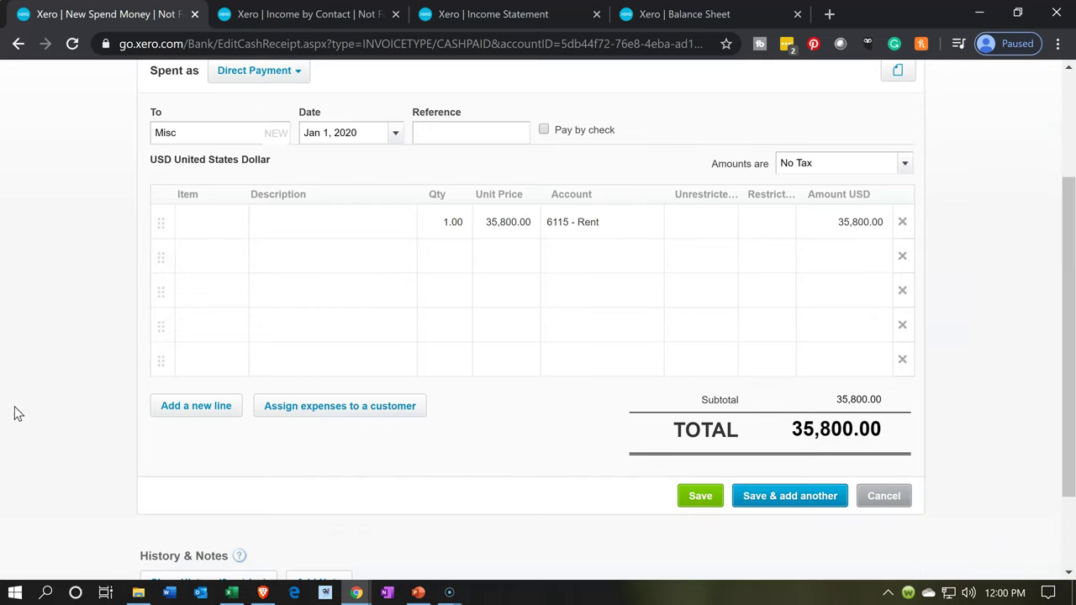
pyautogui.click(703, 497)
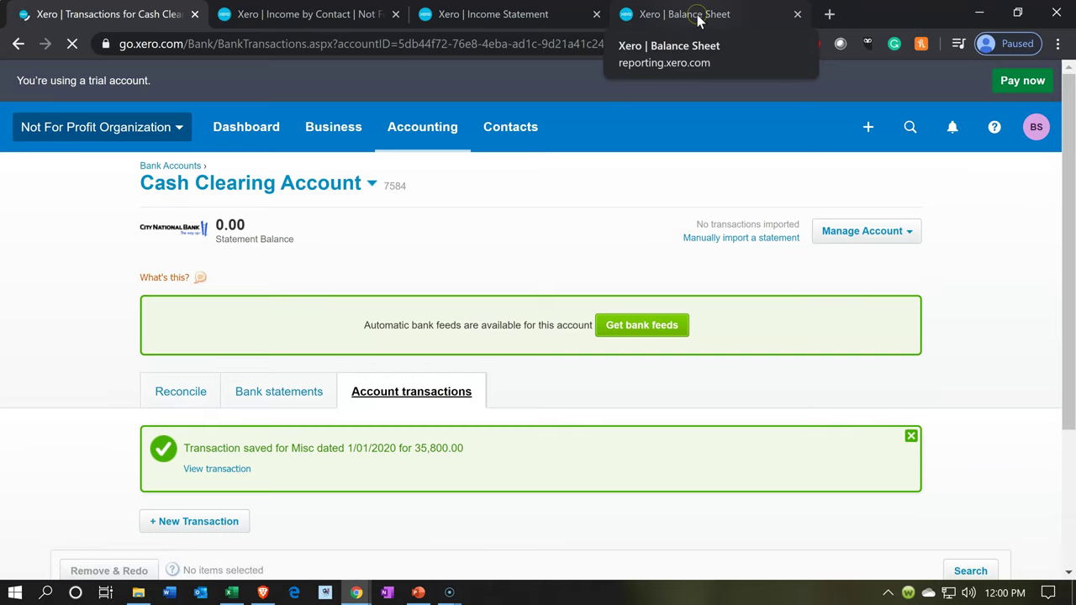
# Update the January 31, 2020 Balance Sheet to reflect the saved rent payment.
pyautogui.click(698, 14)
pyautogui.moveTo(463, 312)
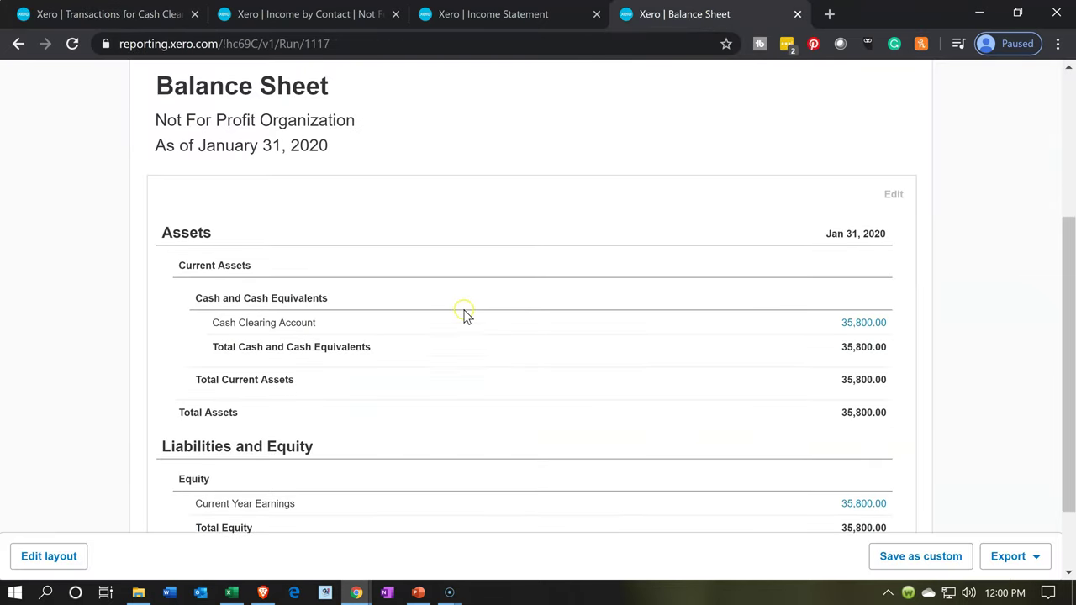
pyautogui.scroll(5, 471, 299)
pyautogui.click(508, 250)
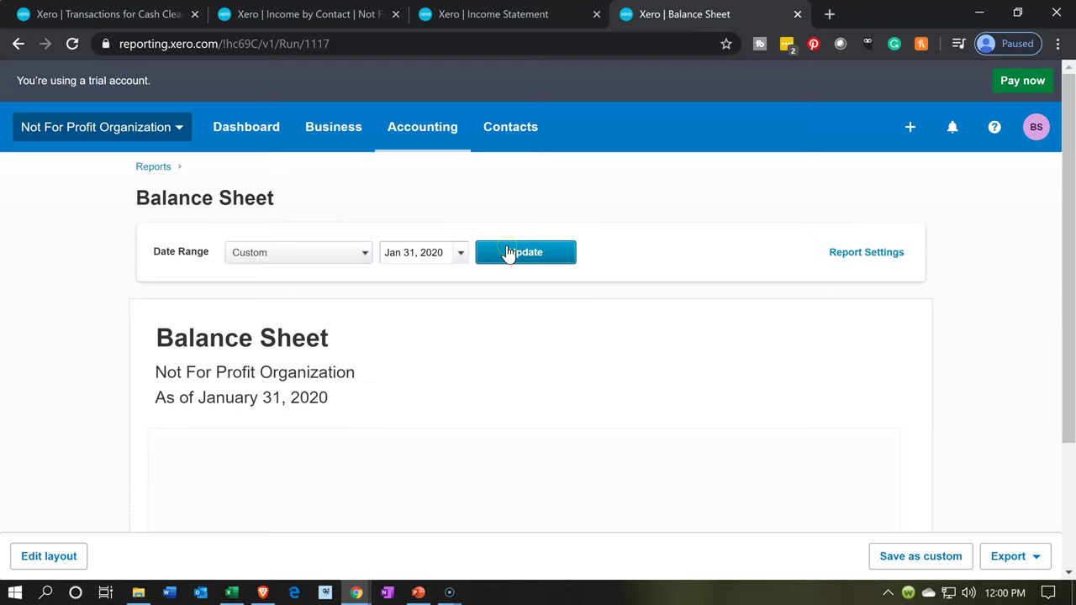
pyautogui.scroll(-2, 507, 253)
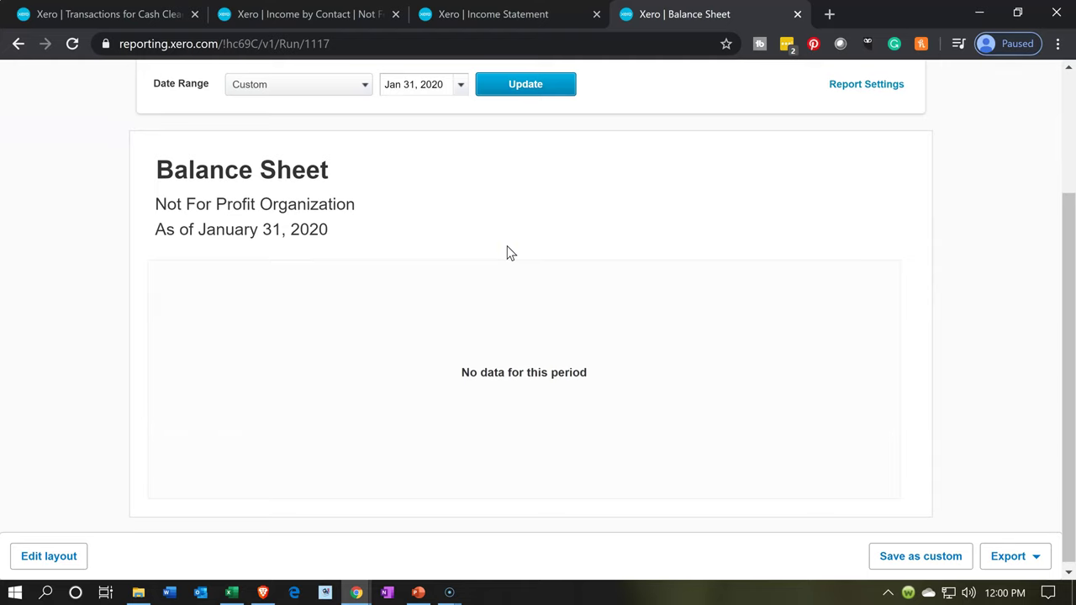
# Update the 2020 Income Statement and check that Rent of 35,800.00 offsets contribution income, leaving zero Net Income.
pyautogui.click(530, 13)
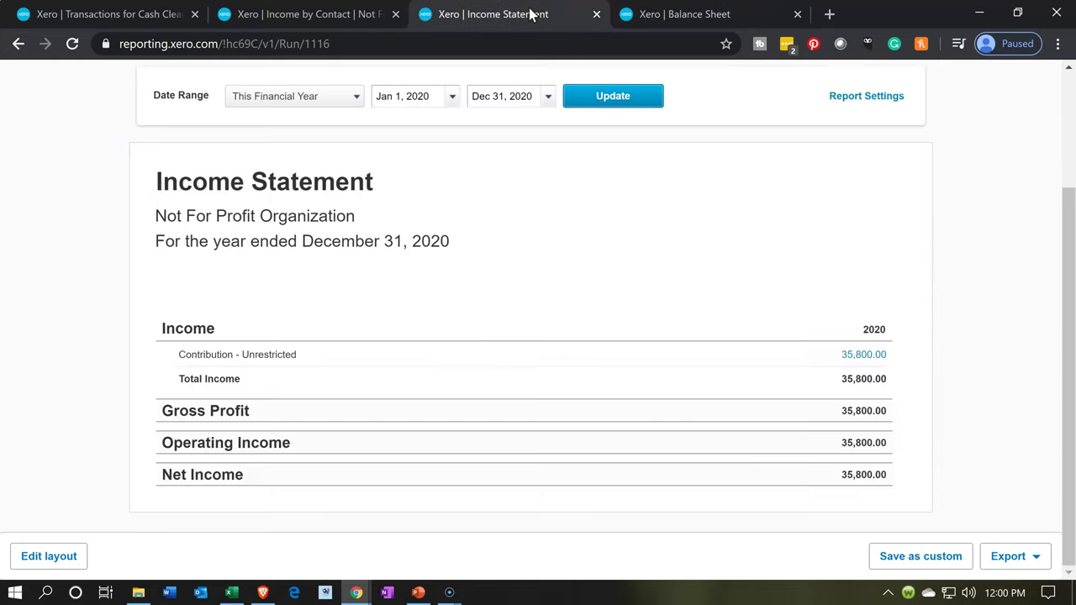
pyautogui.click(592, 103)
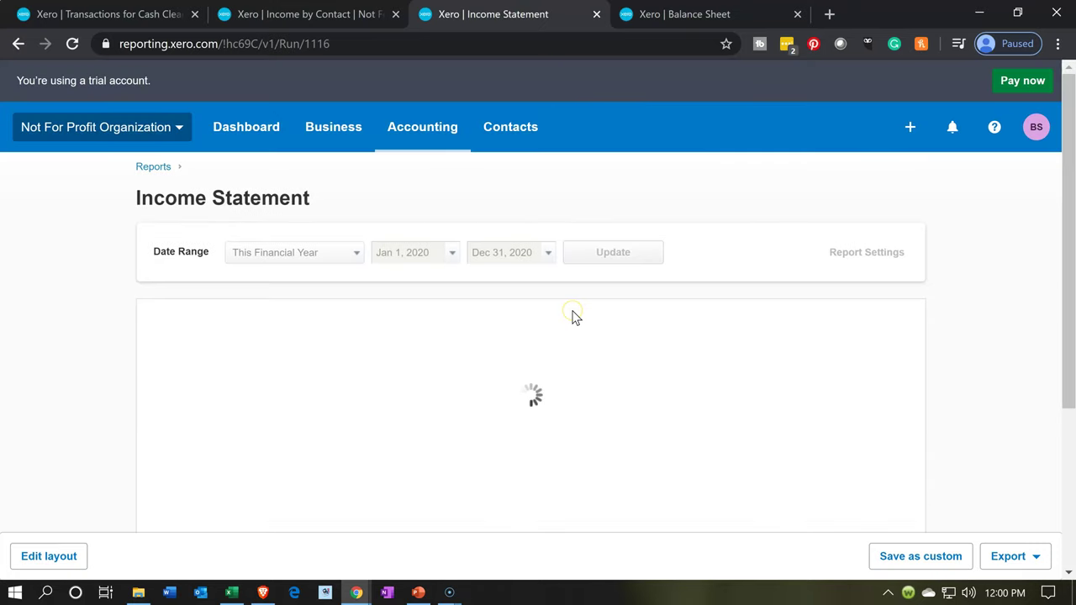
pyautogui.scroll(-2, 571, 318)
pyautogui.moveTo(572, 318)
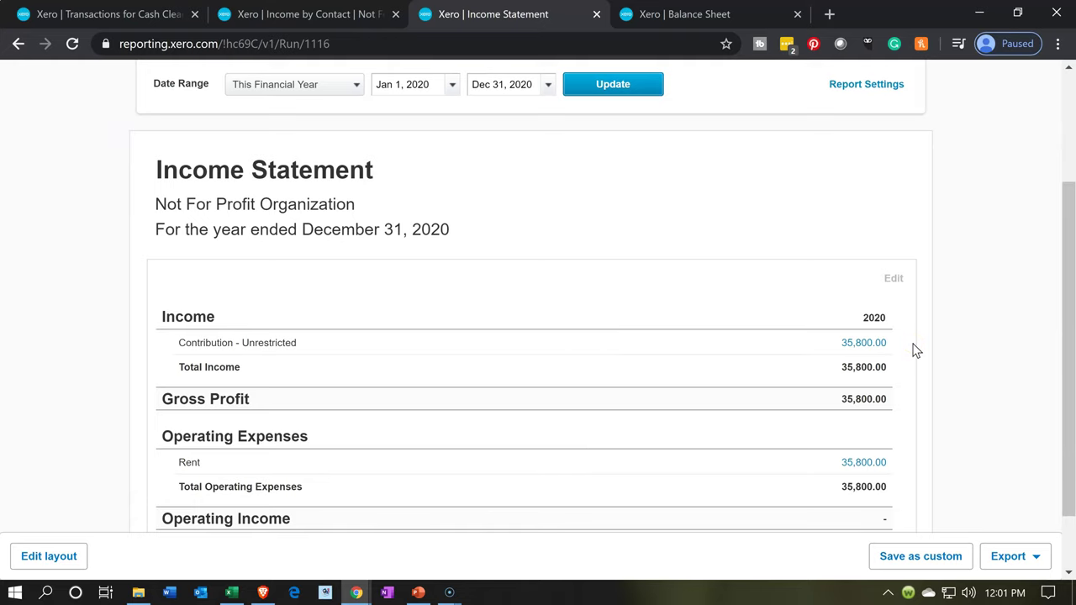
pyautogui.scroll(-1, 916, 351)
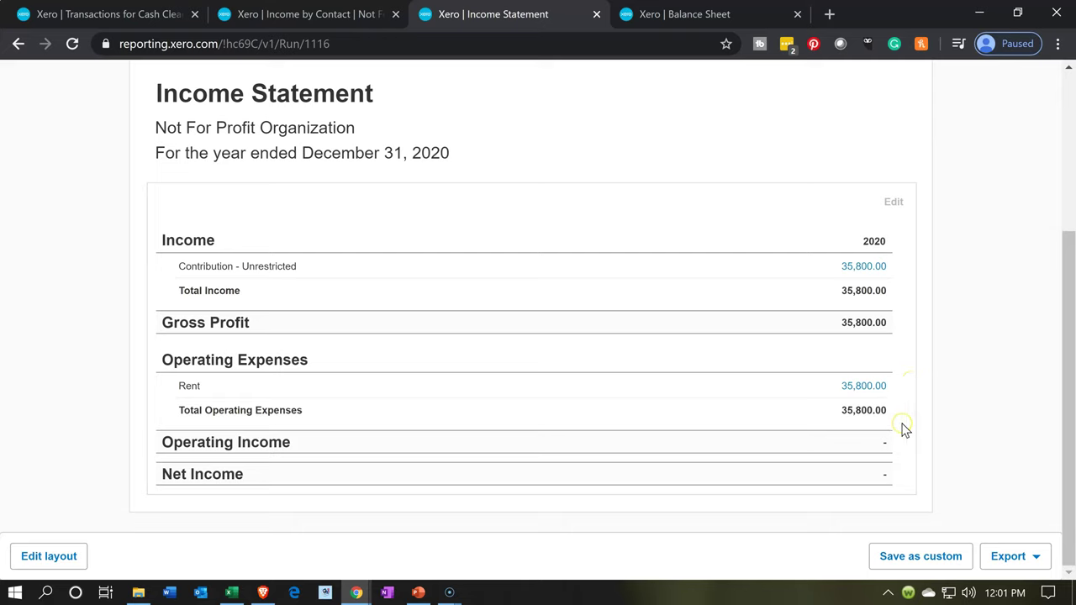
pyautogui.click(231, 593)
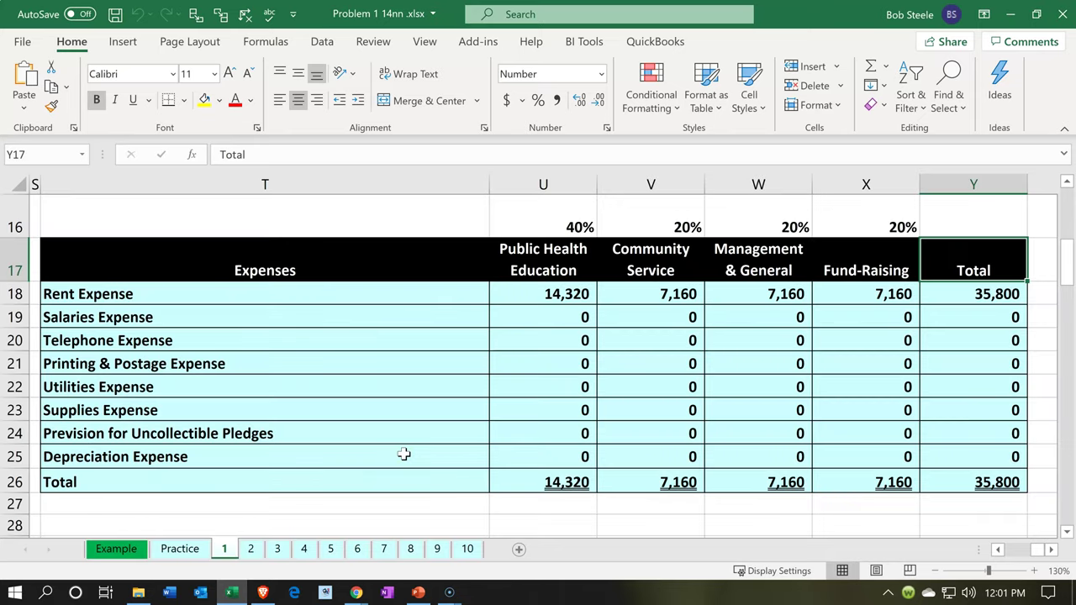
pyautogui.click(404, 454)
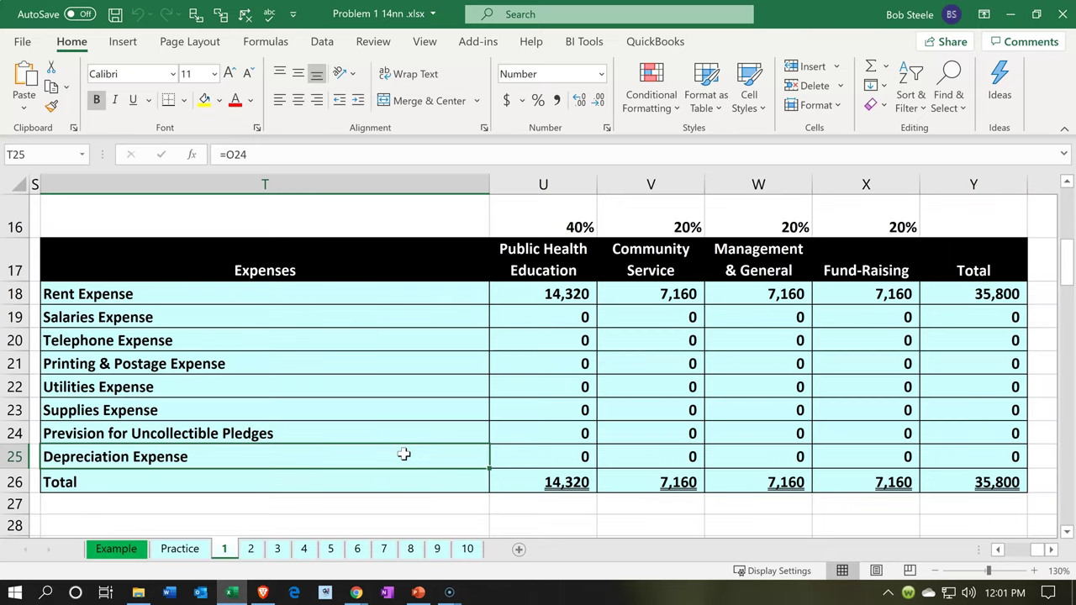
pyautogui.press('Home')
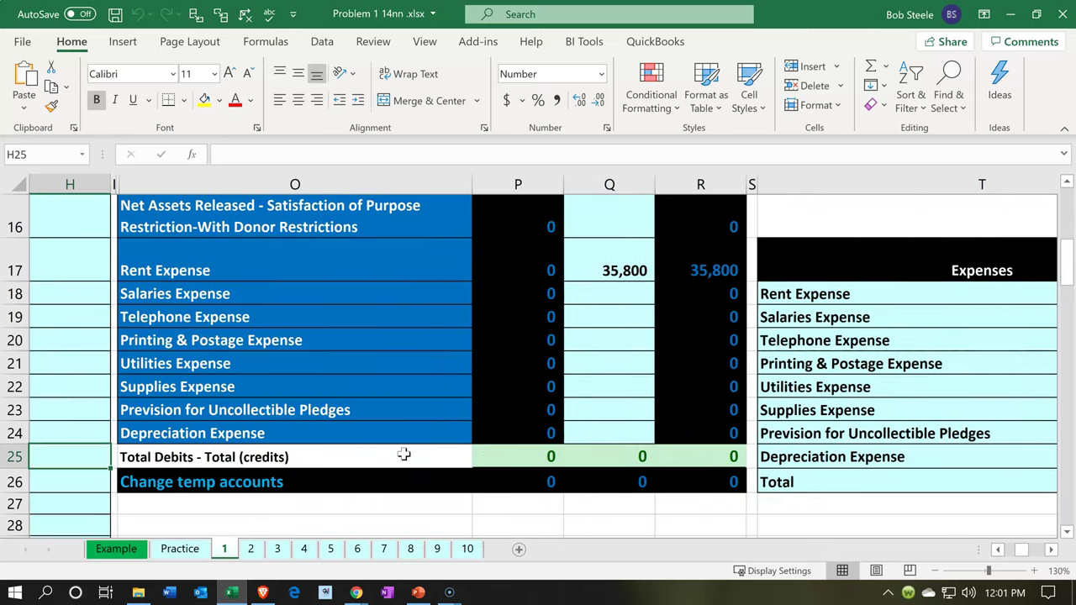
pyautogui.scroll(2, 477, 435)
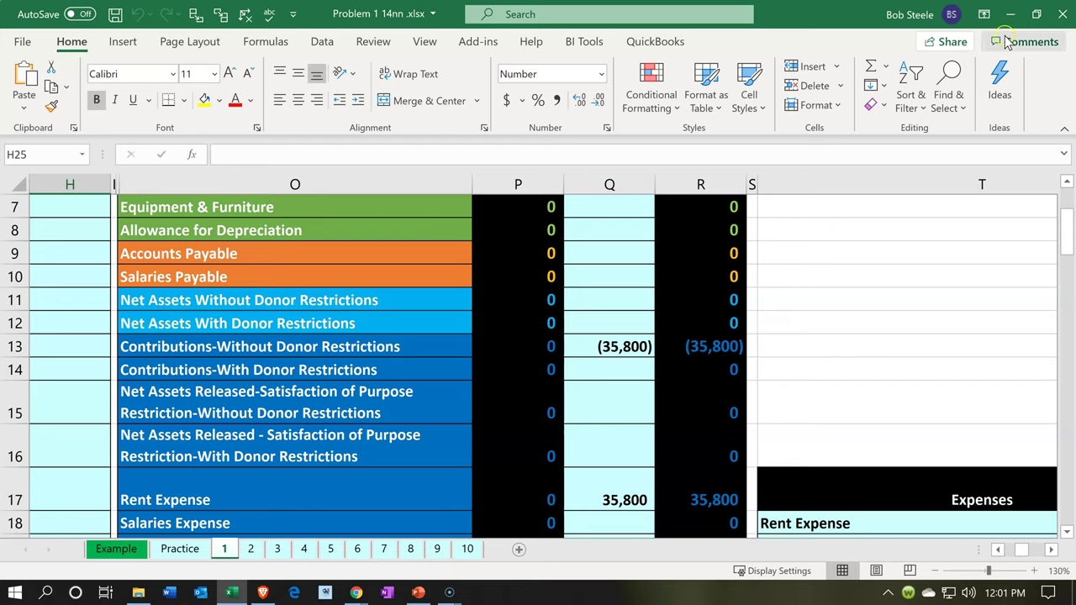
pyautogui.click(1011, 12)
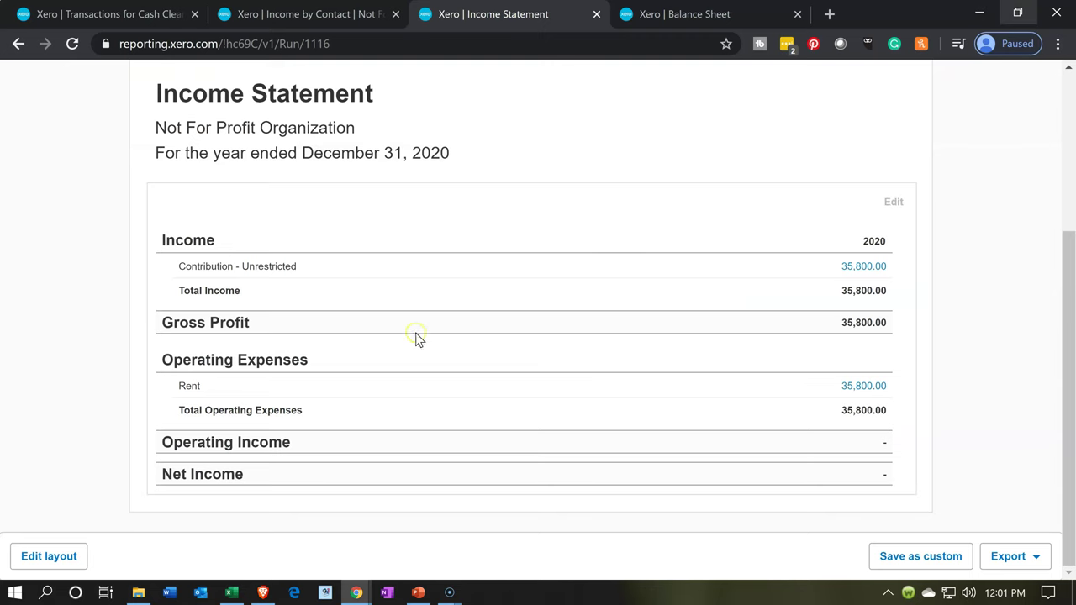